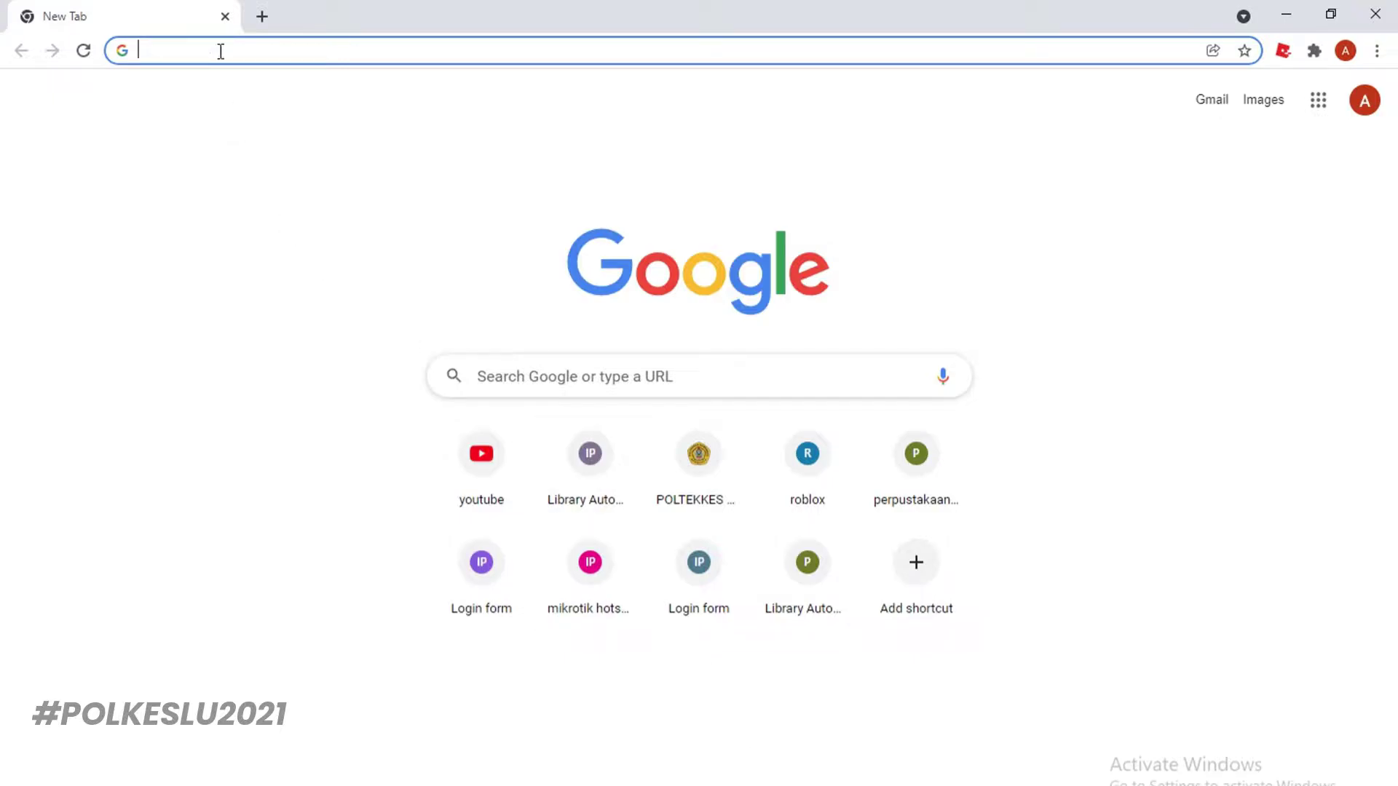
Load poltekkesbengkulu.ac.id and go to the Unit Perpustakaan library website
type("poltekkesbengkulu.ac.id")
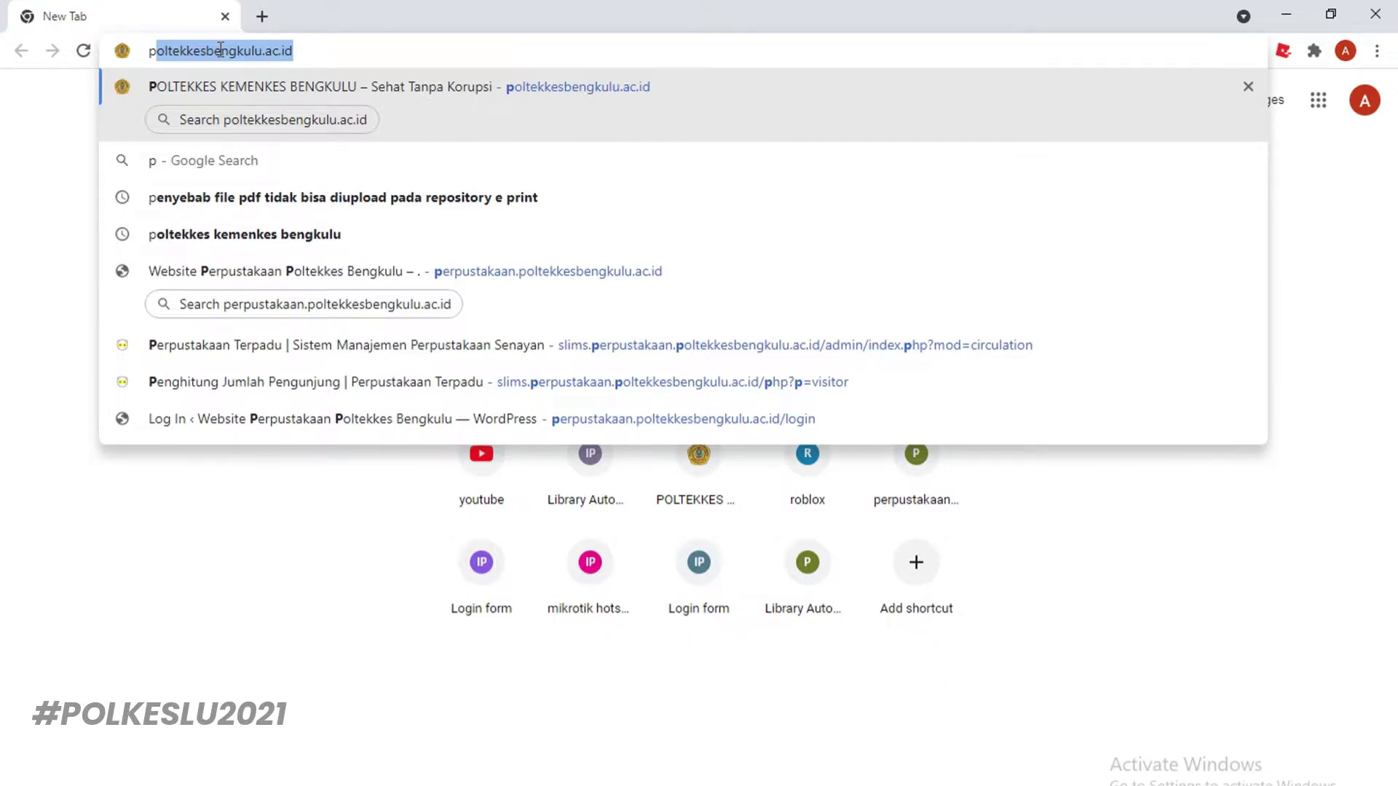
key("Return")
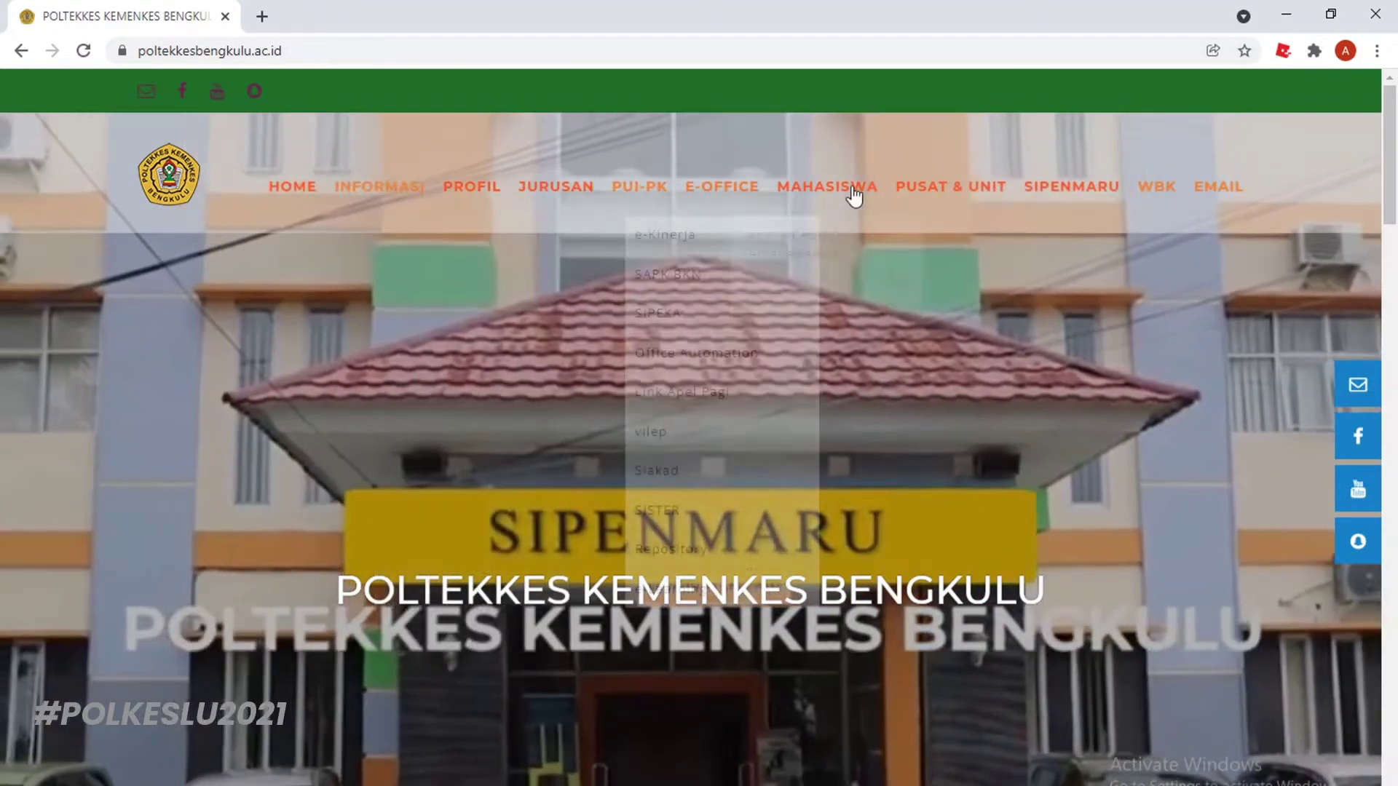
mouse_move(962, 194)
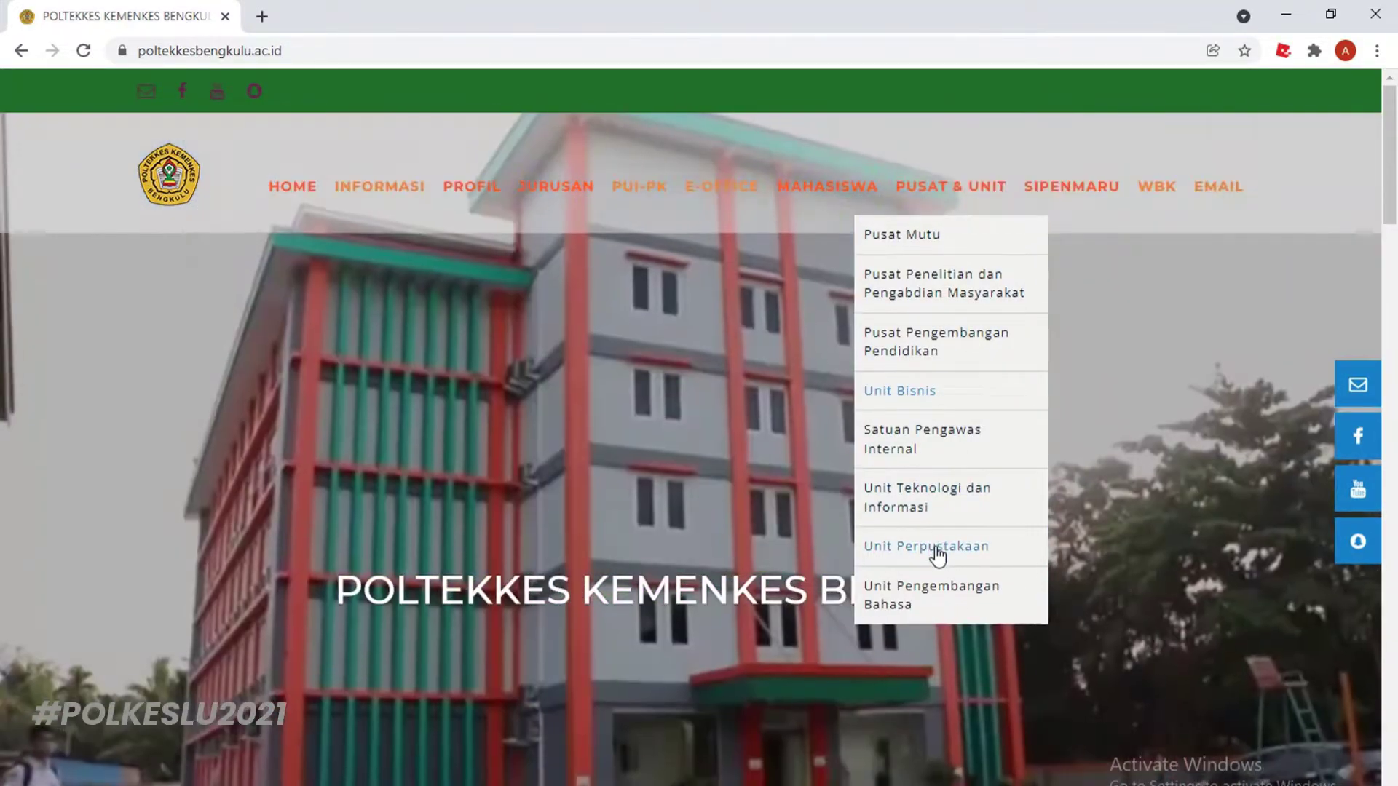
left_click(936, 548)
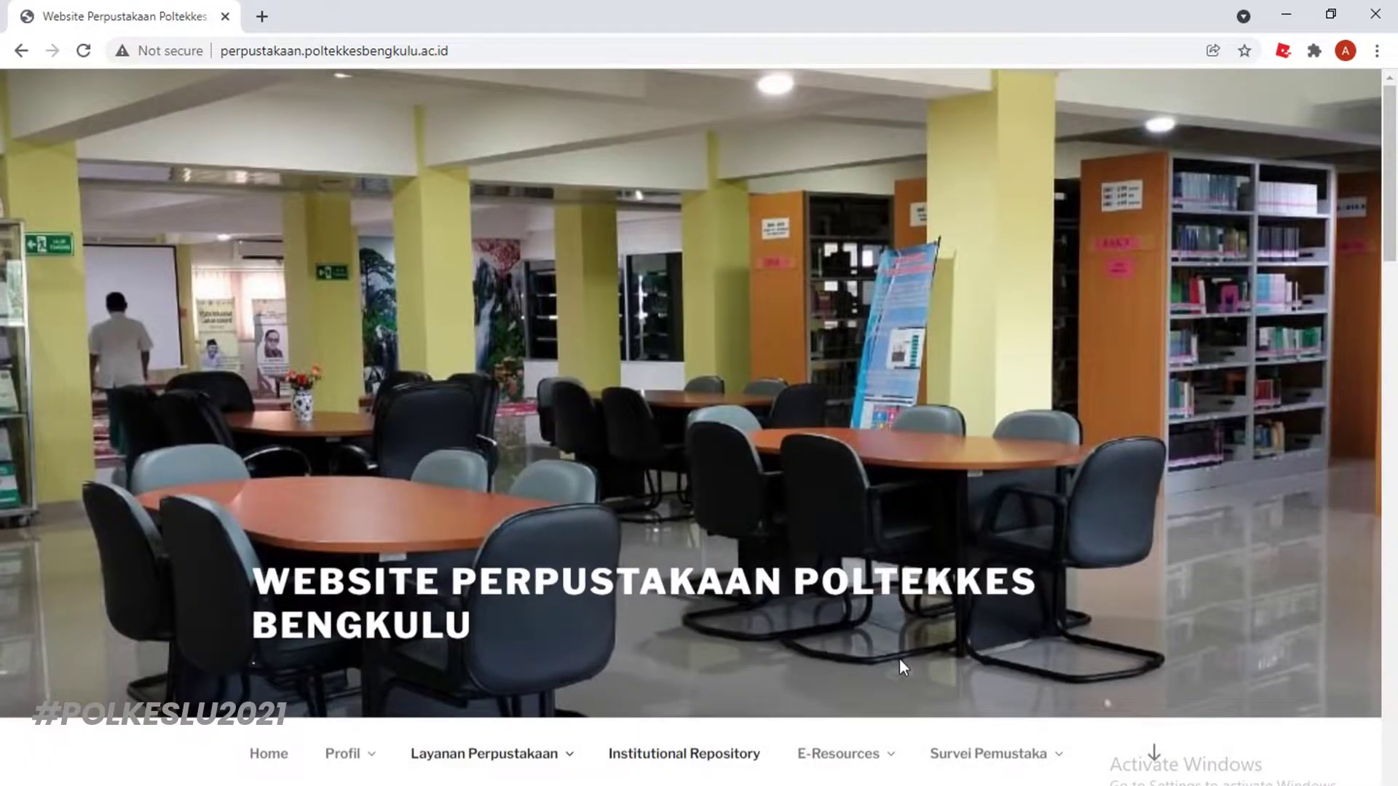
Open the library's Institutional Repository welcome page
scroll(899, 659, "down", 1)
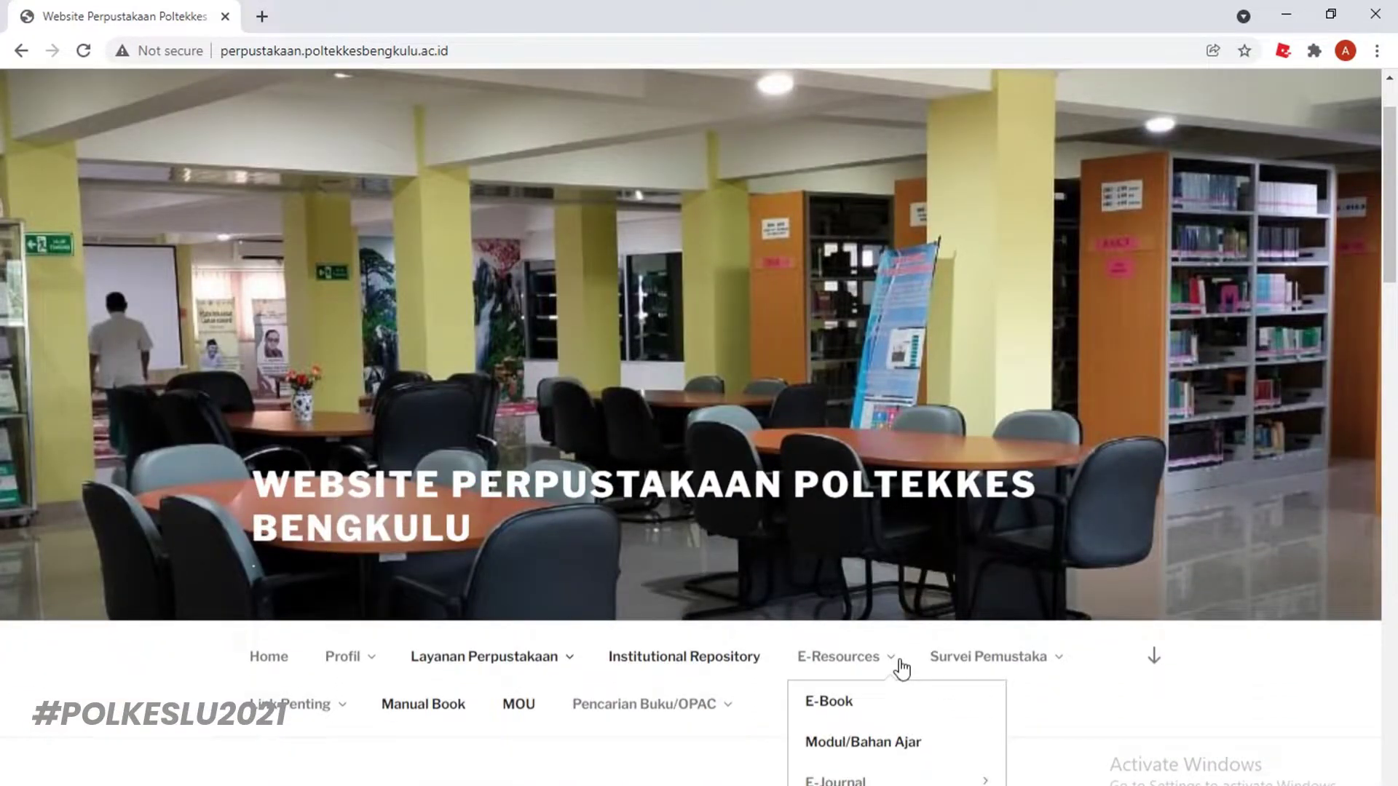
mouse_move(308, 666)
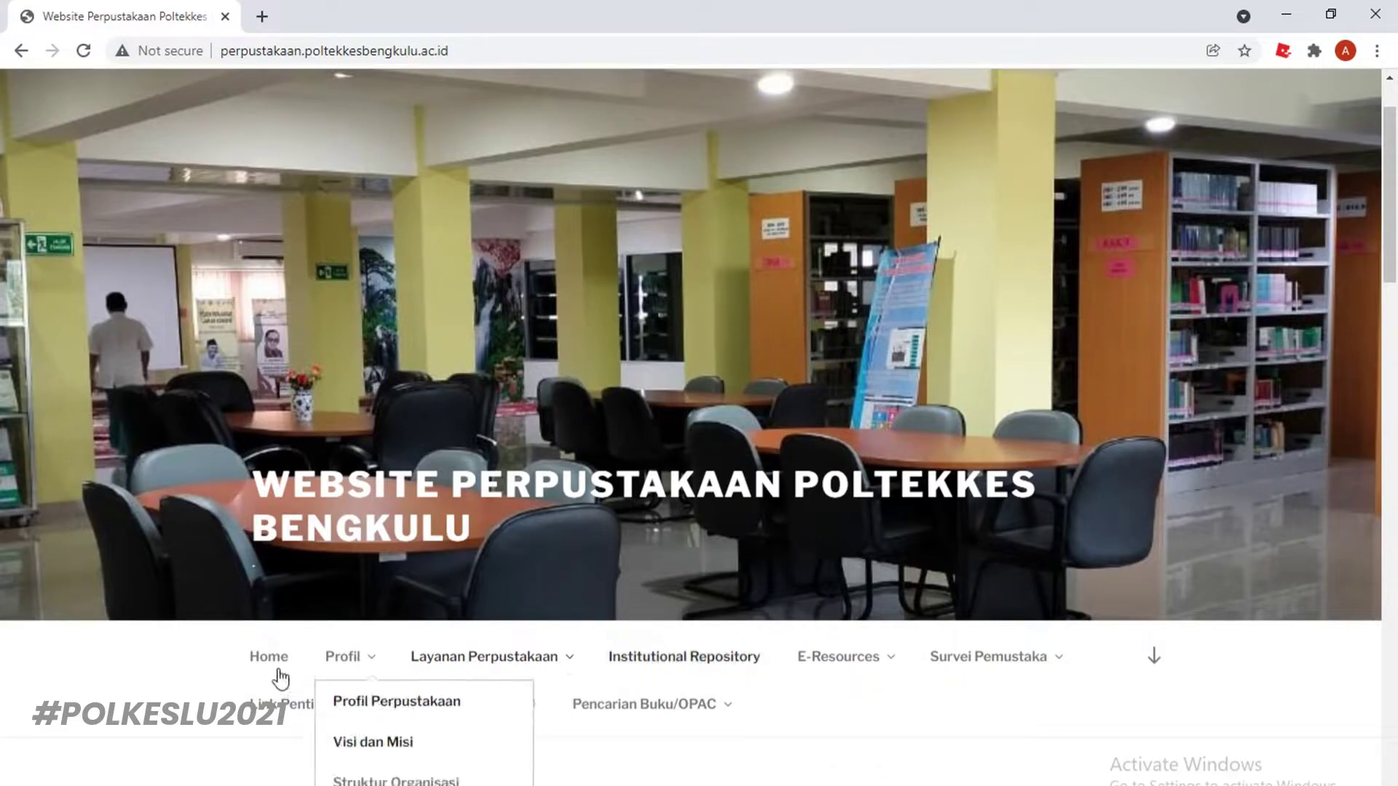
left_click(699, 661)
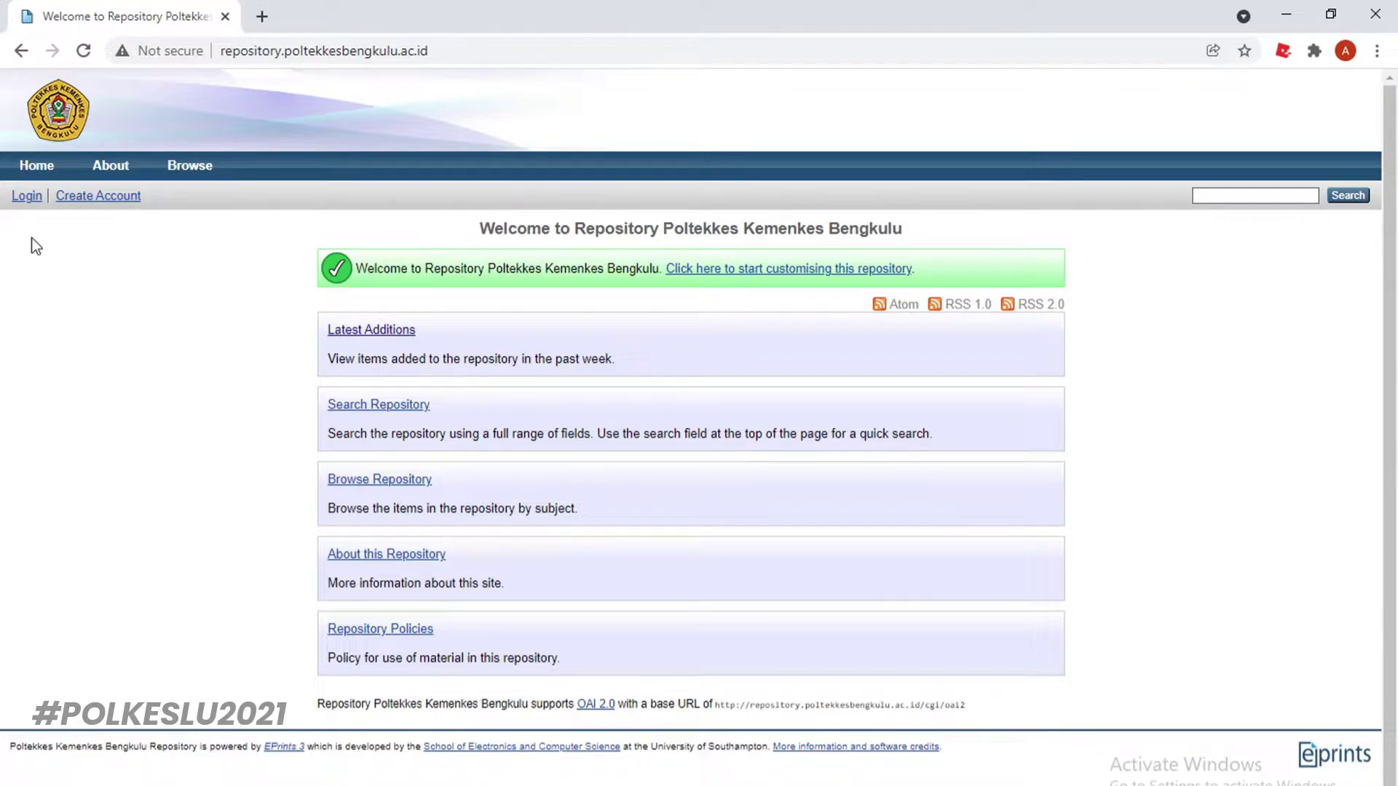
Log in to the repository with the saved username and the account password
left_click(27, 199)
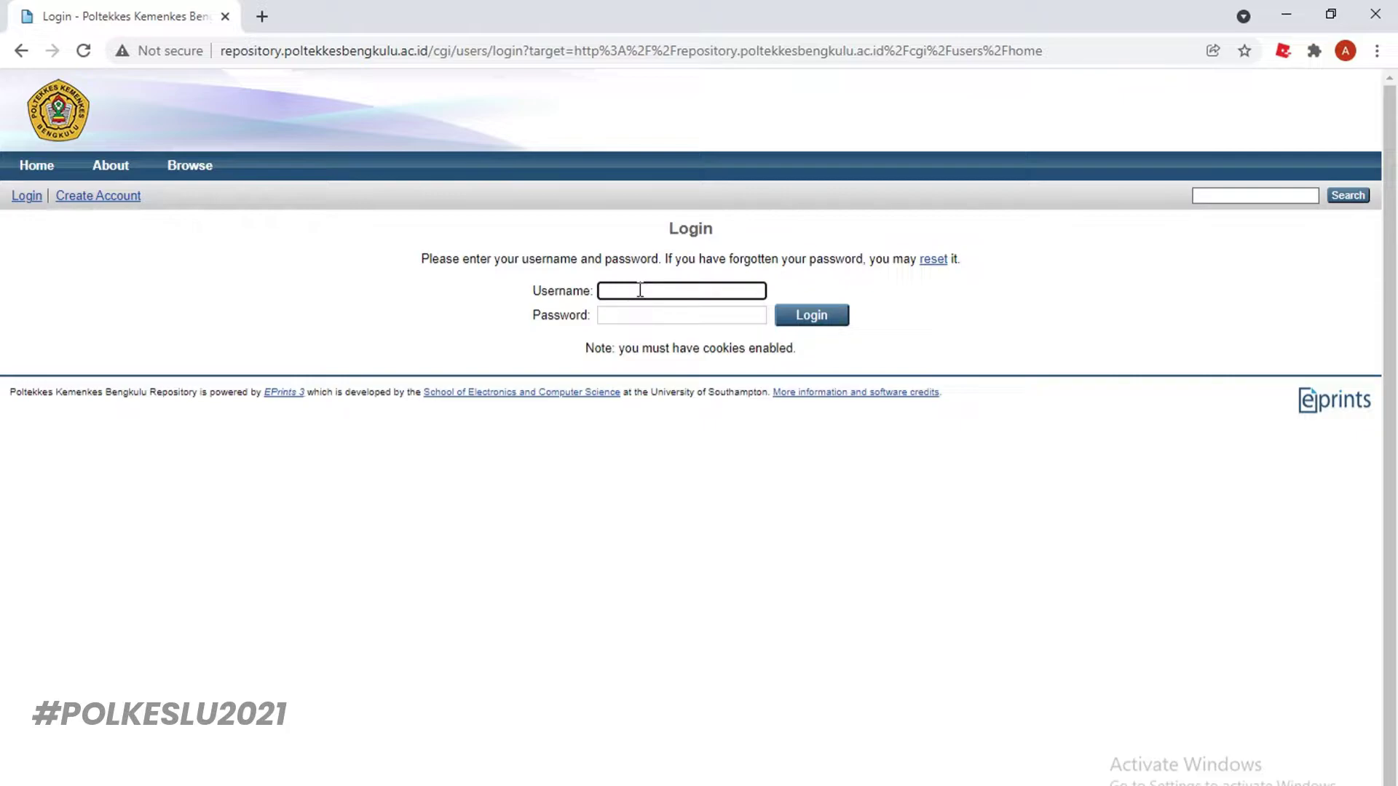
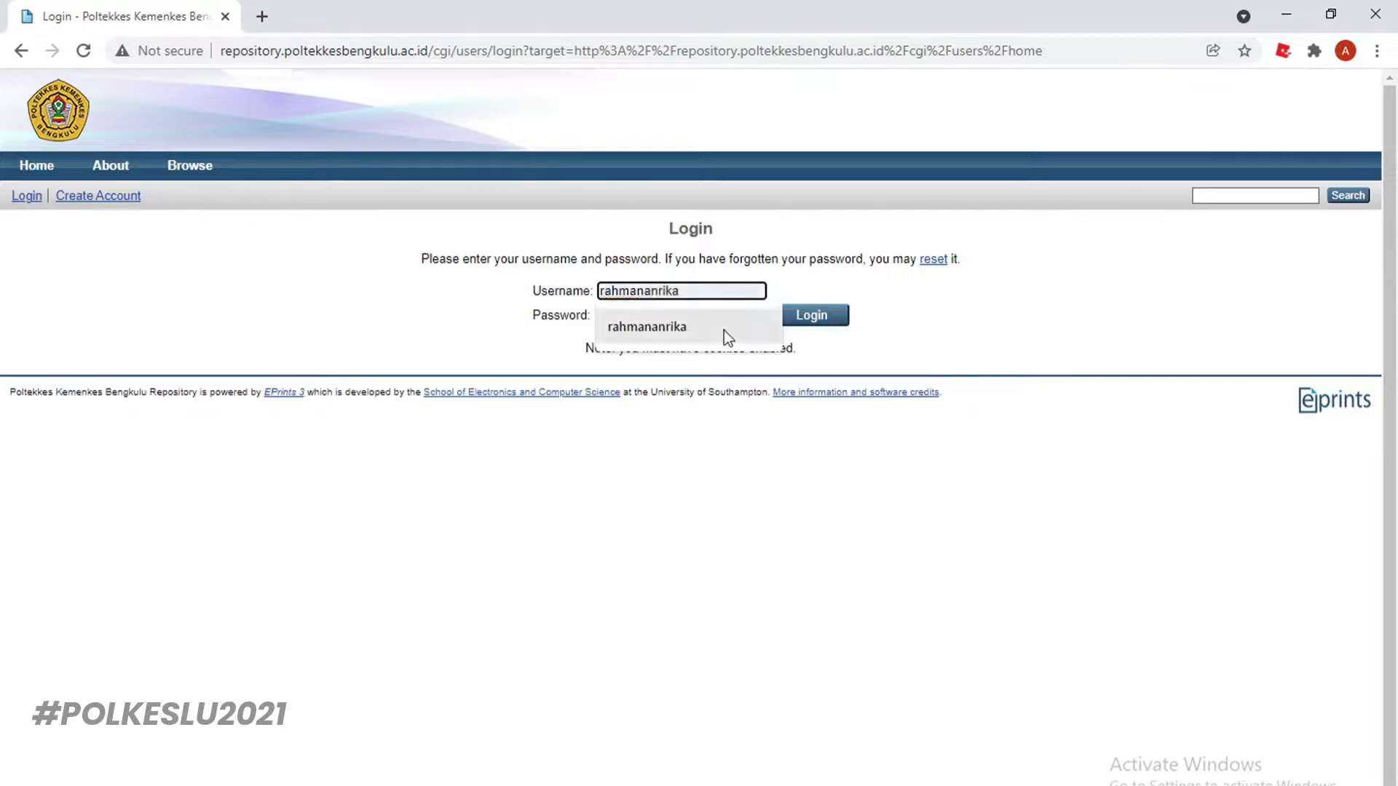
left_click(679, 334)
left_click(680, 315)
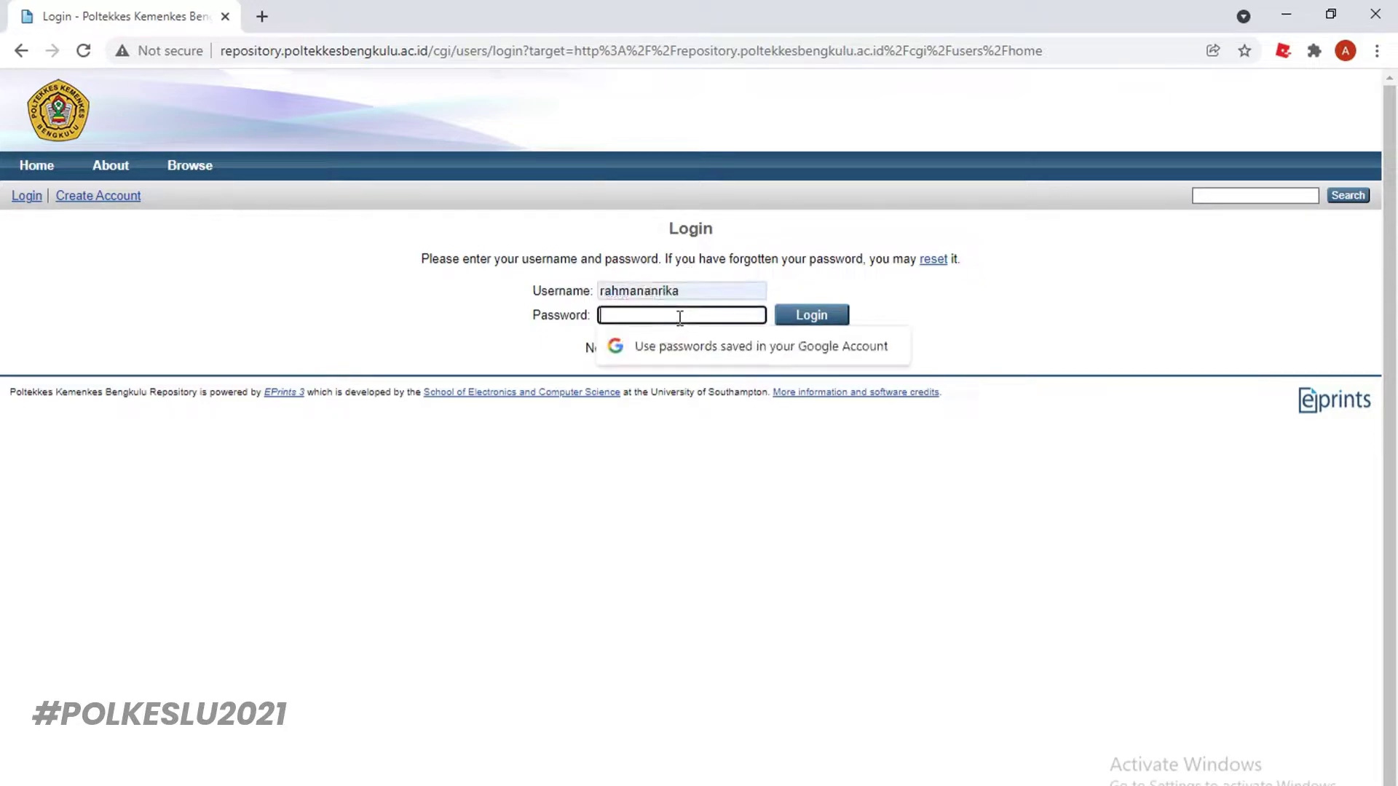
type("••••••••••••")
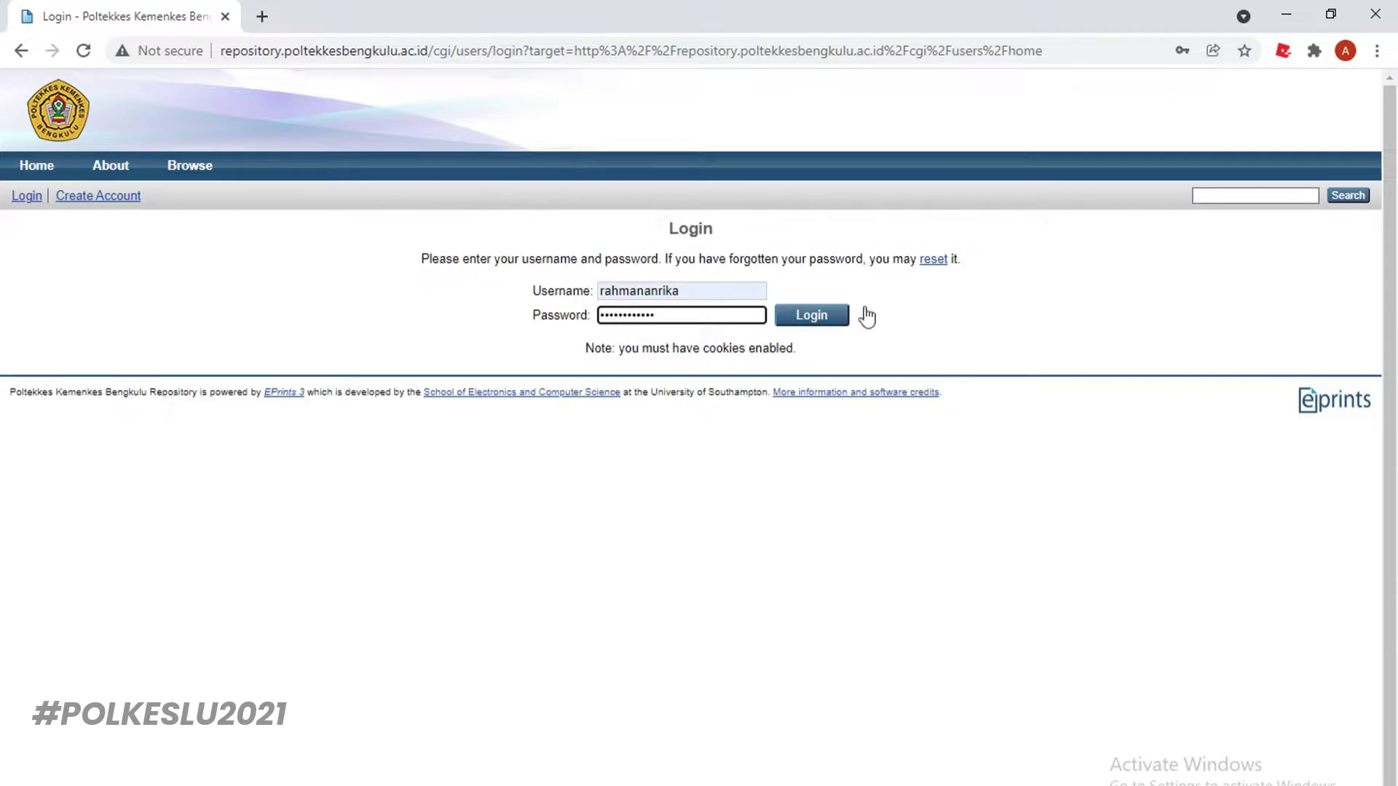
left_click(814, 317)
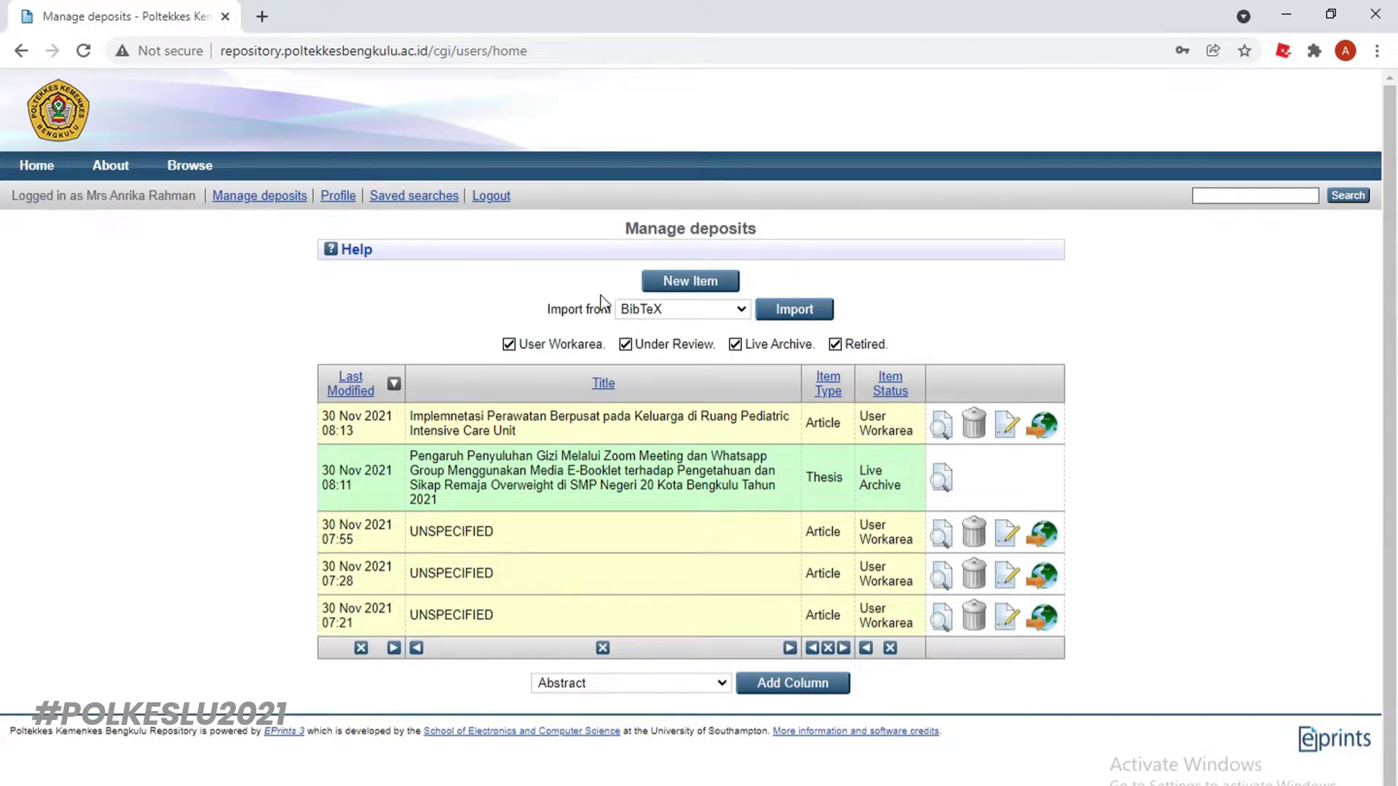
Start a new item, keeping Article as the item type while reviewing the type list
left_click(697, 287)
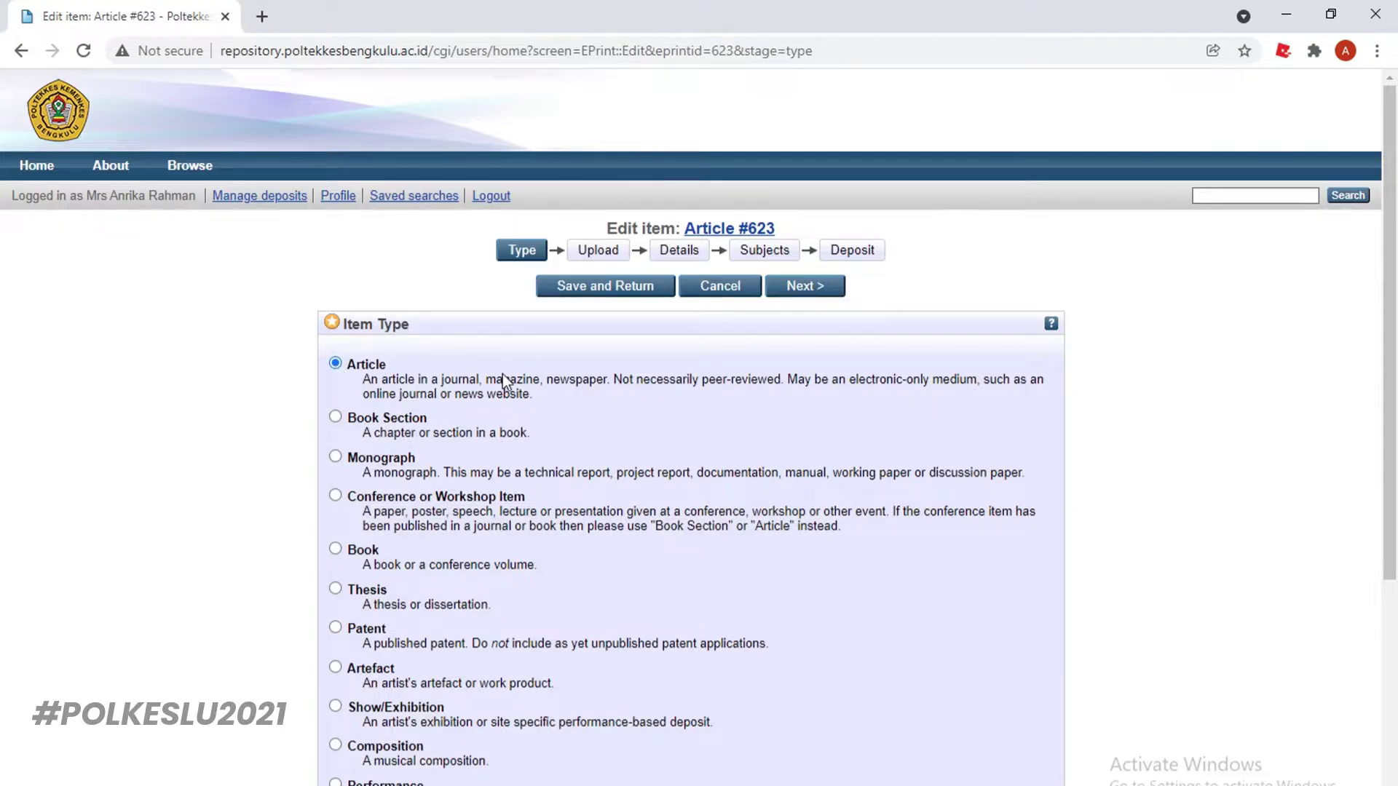
scroll(805, 519, "down", 3)
scroll(803, 514, "down", 2)
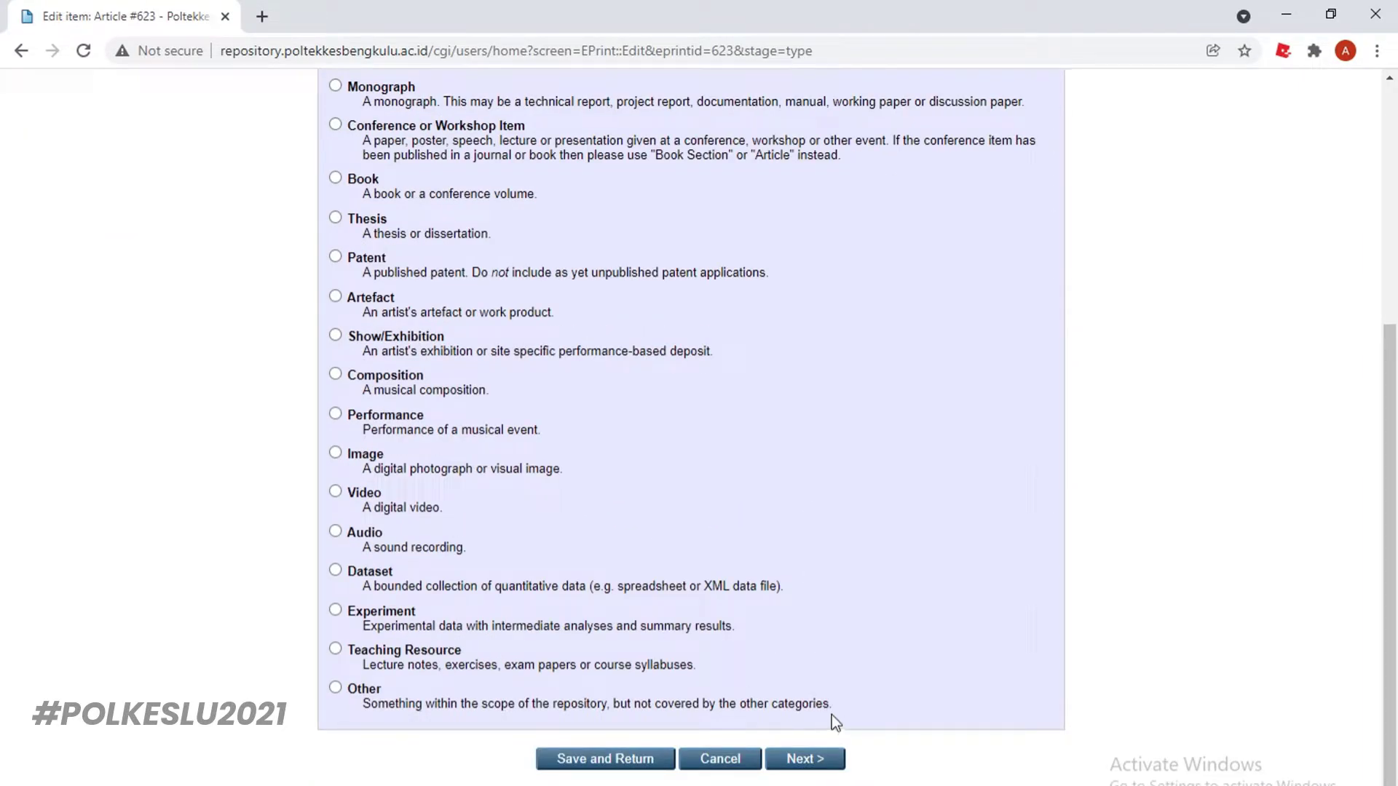
scroll(811, 698, "up", 3)
scroll(812, 698, "up", 1)
Go to the Upload stage and upload the Artikel PDF
left_click(596, 250)
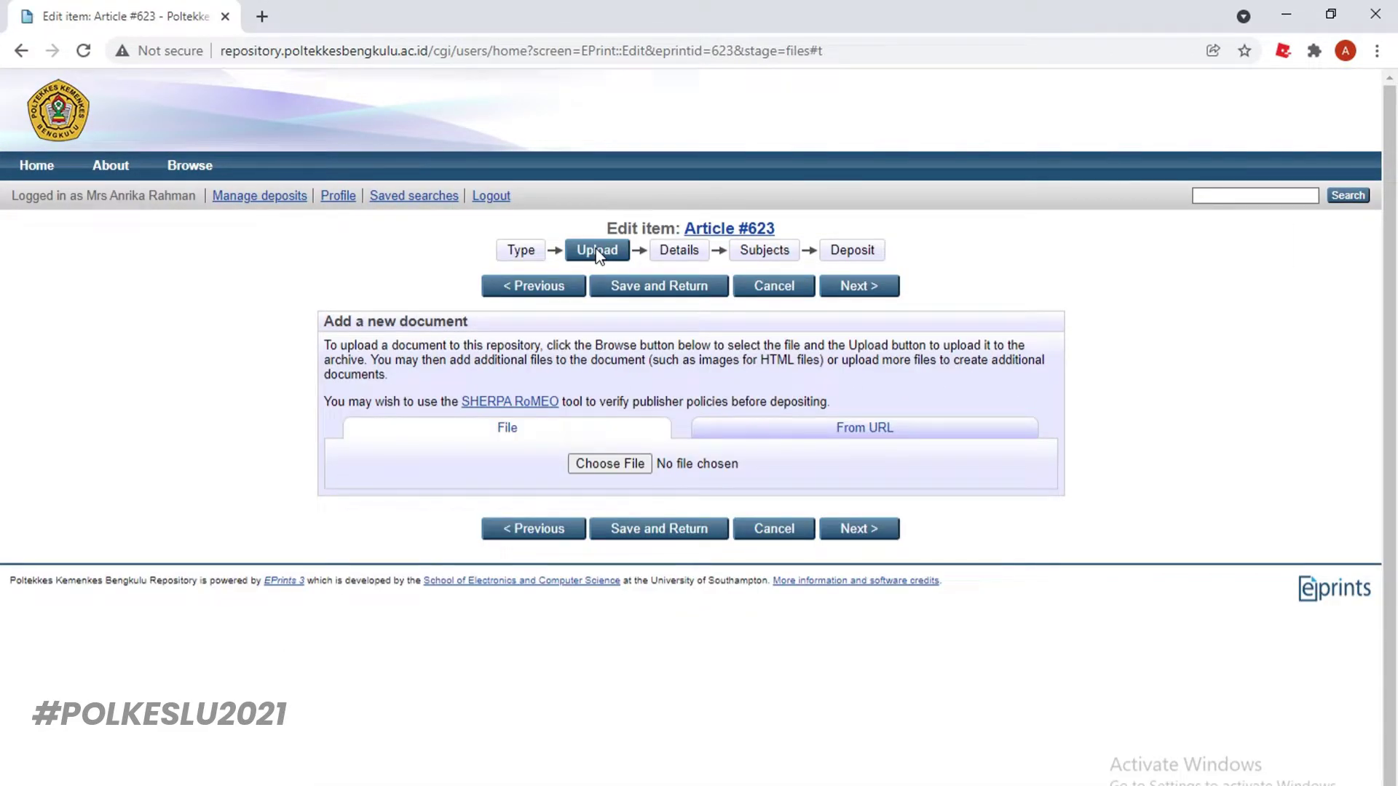
left_click(601, 466)
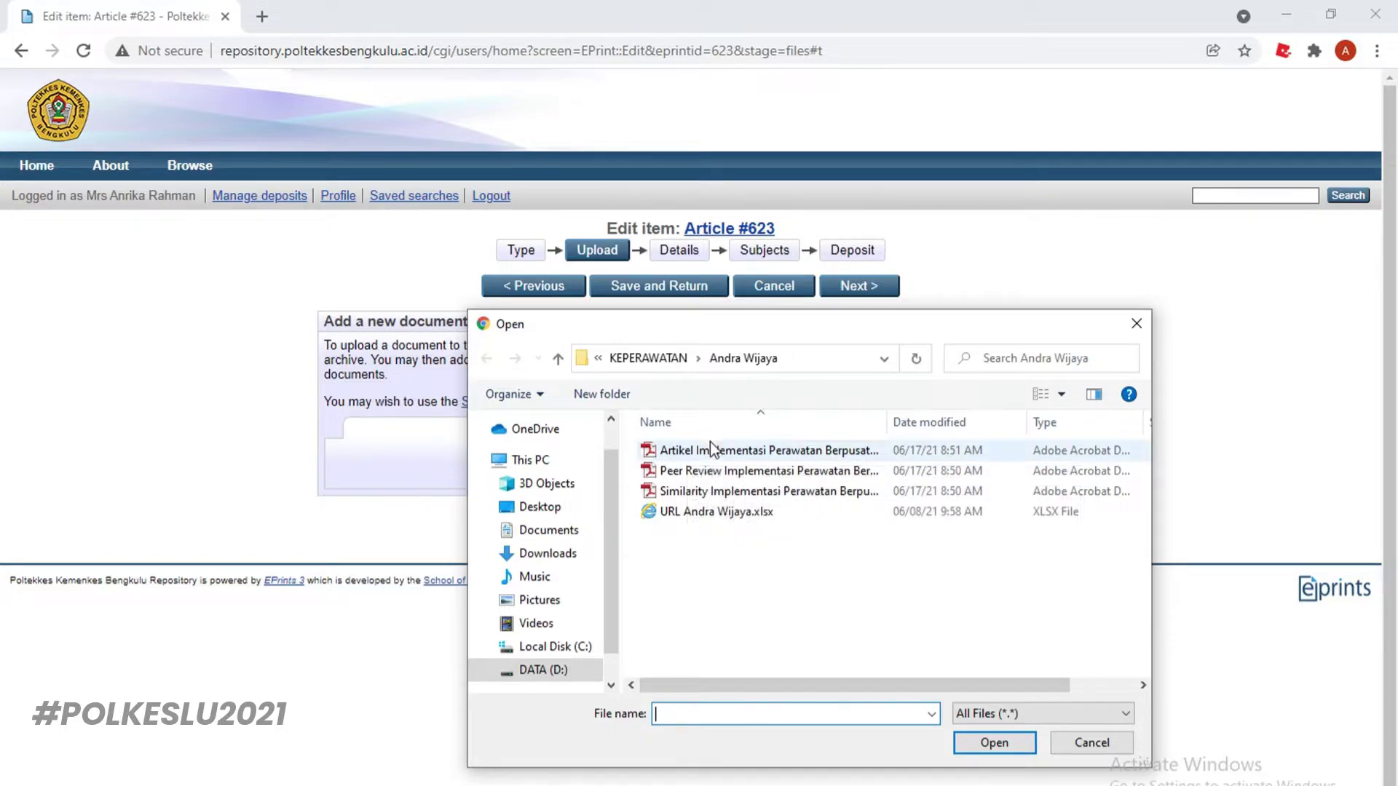
left_click(702, 452)
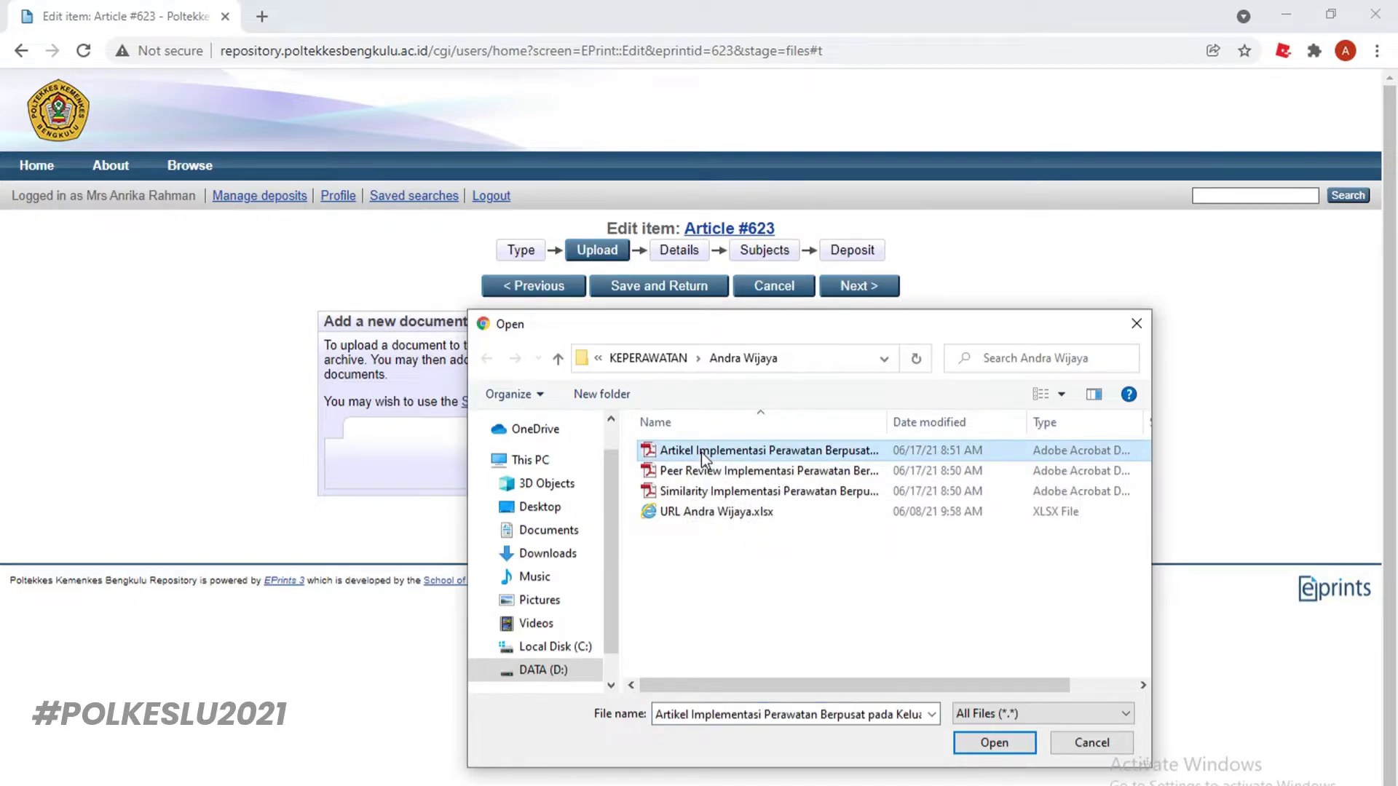
left_click(991, 743)
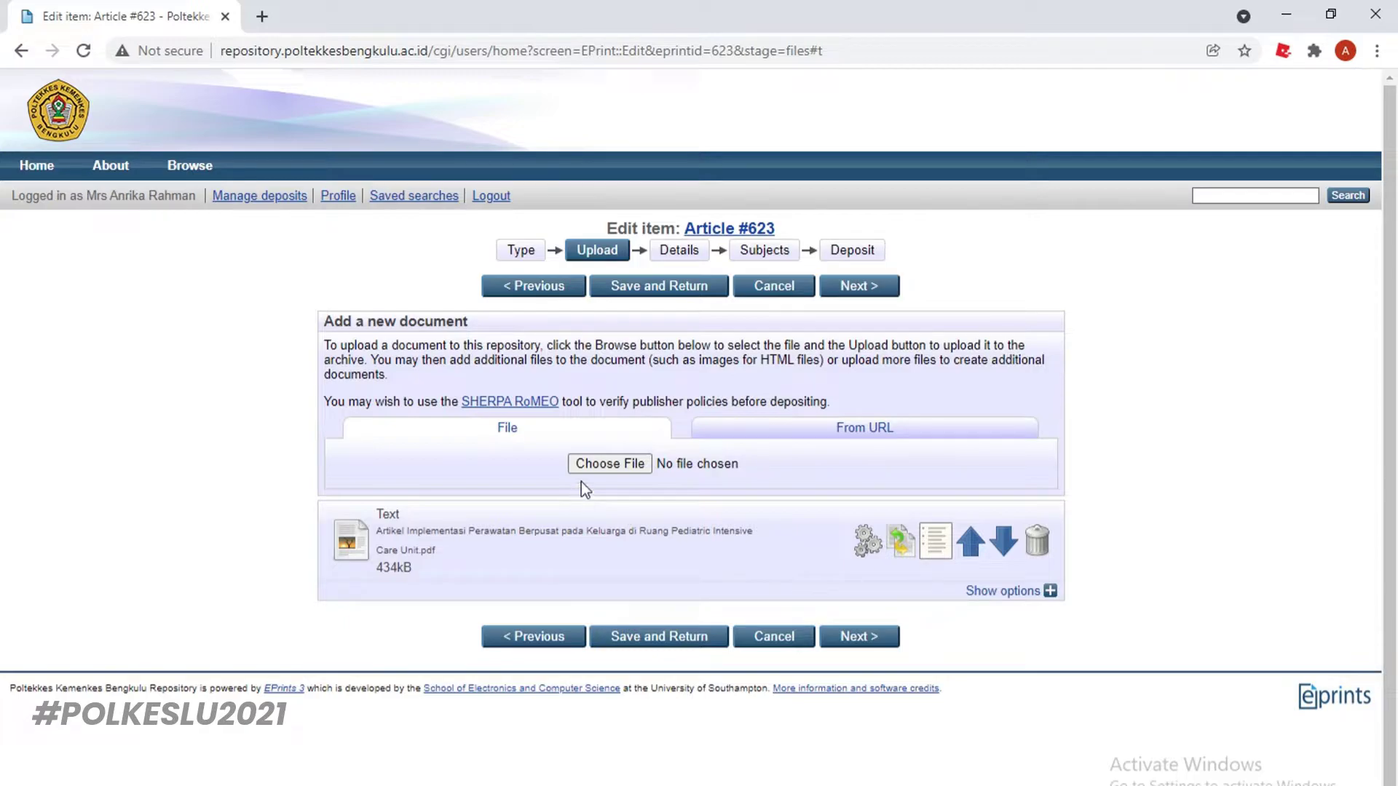
Upload the Peer Review PDF as a second document
left_click(589, 466)
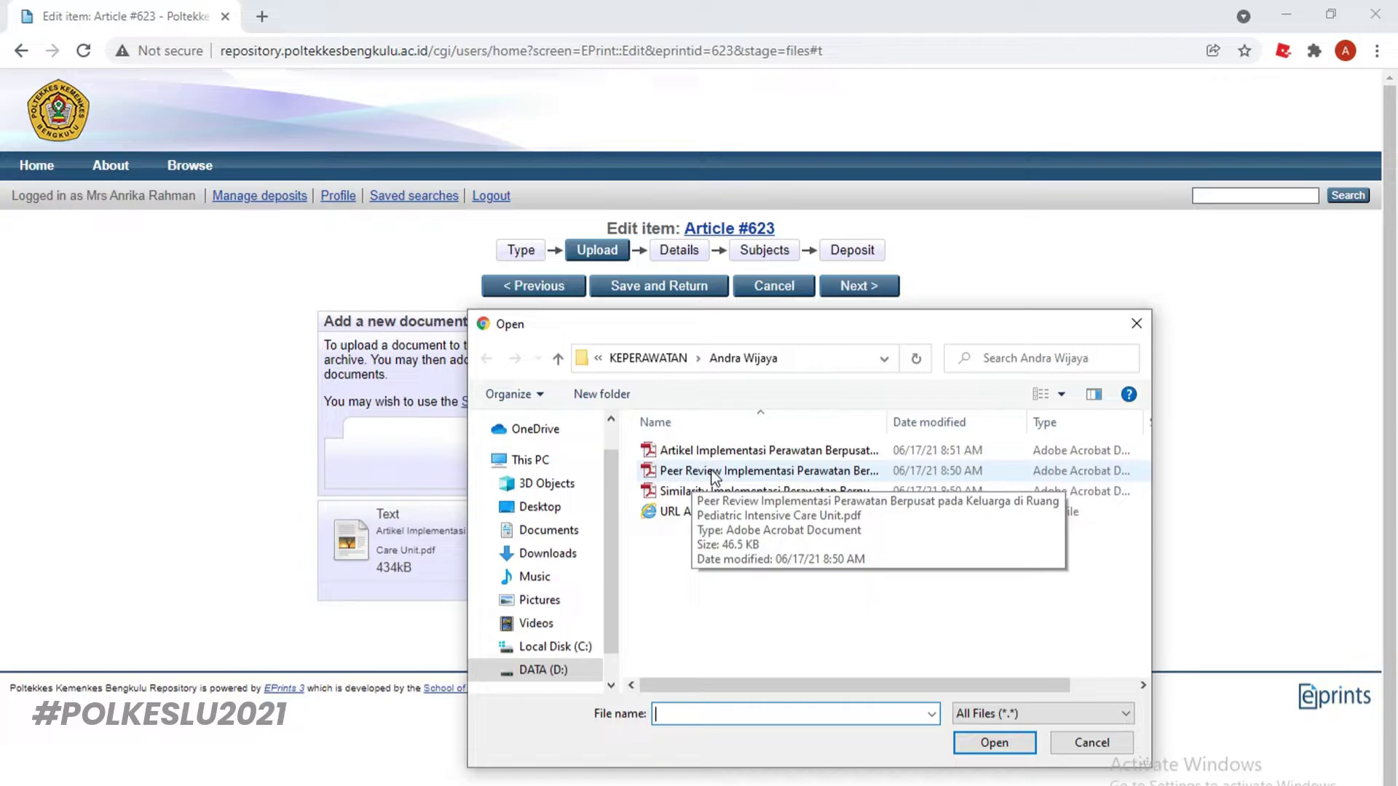
left_click(713, 477)
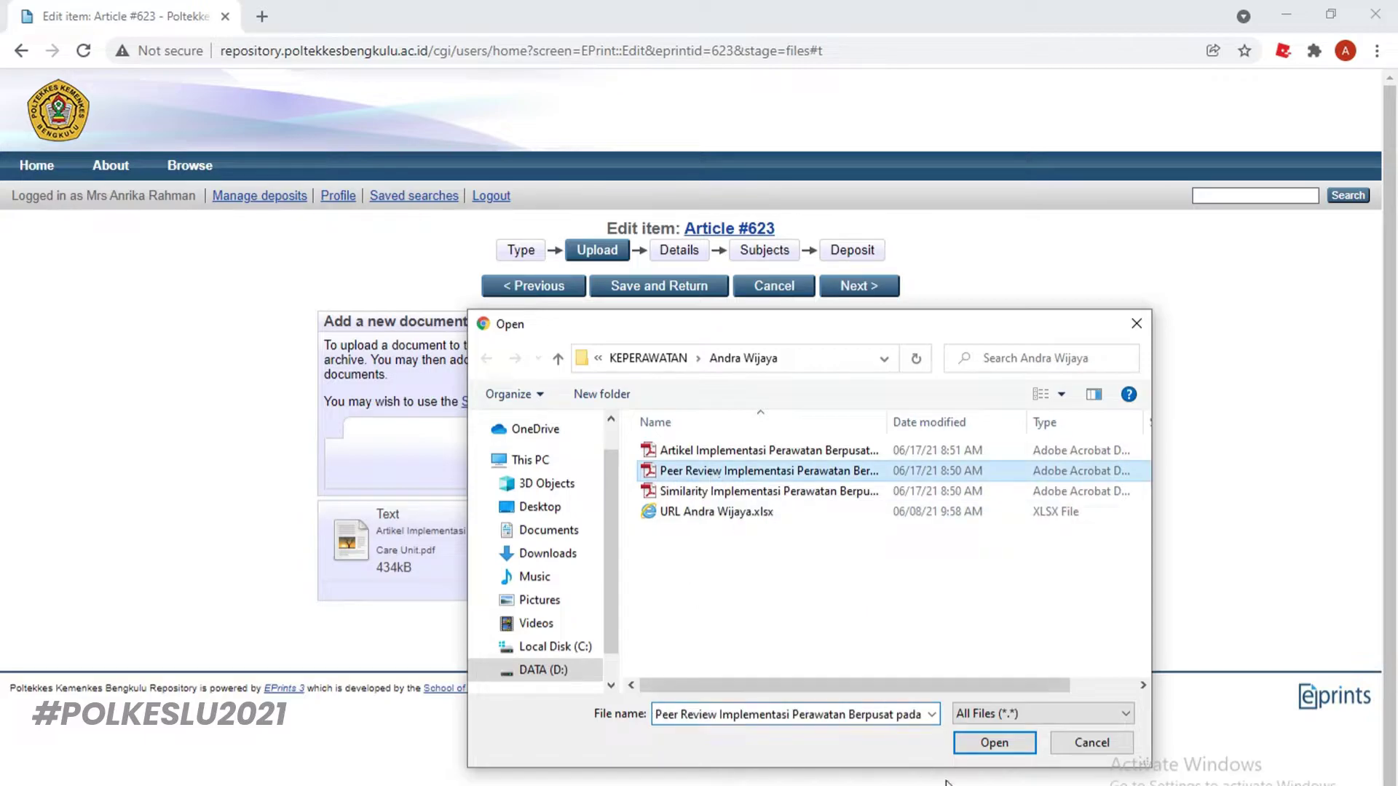
left_click(989, 742)
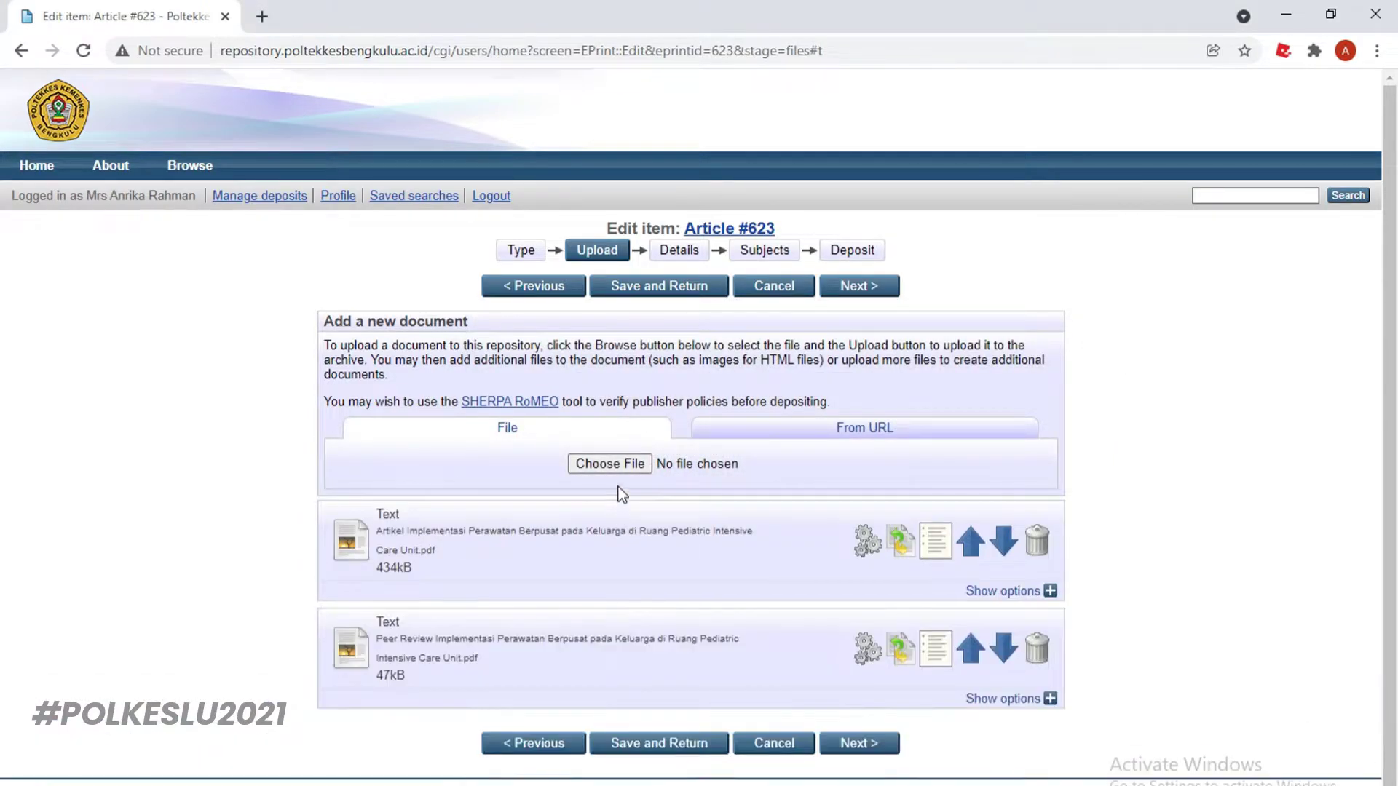
Upload the Similarity report PDF and continue to the Details stage
left_click(618, 466)
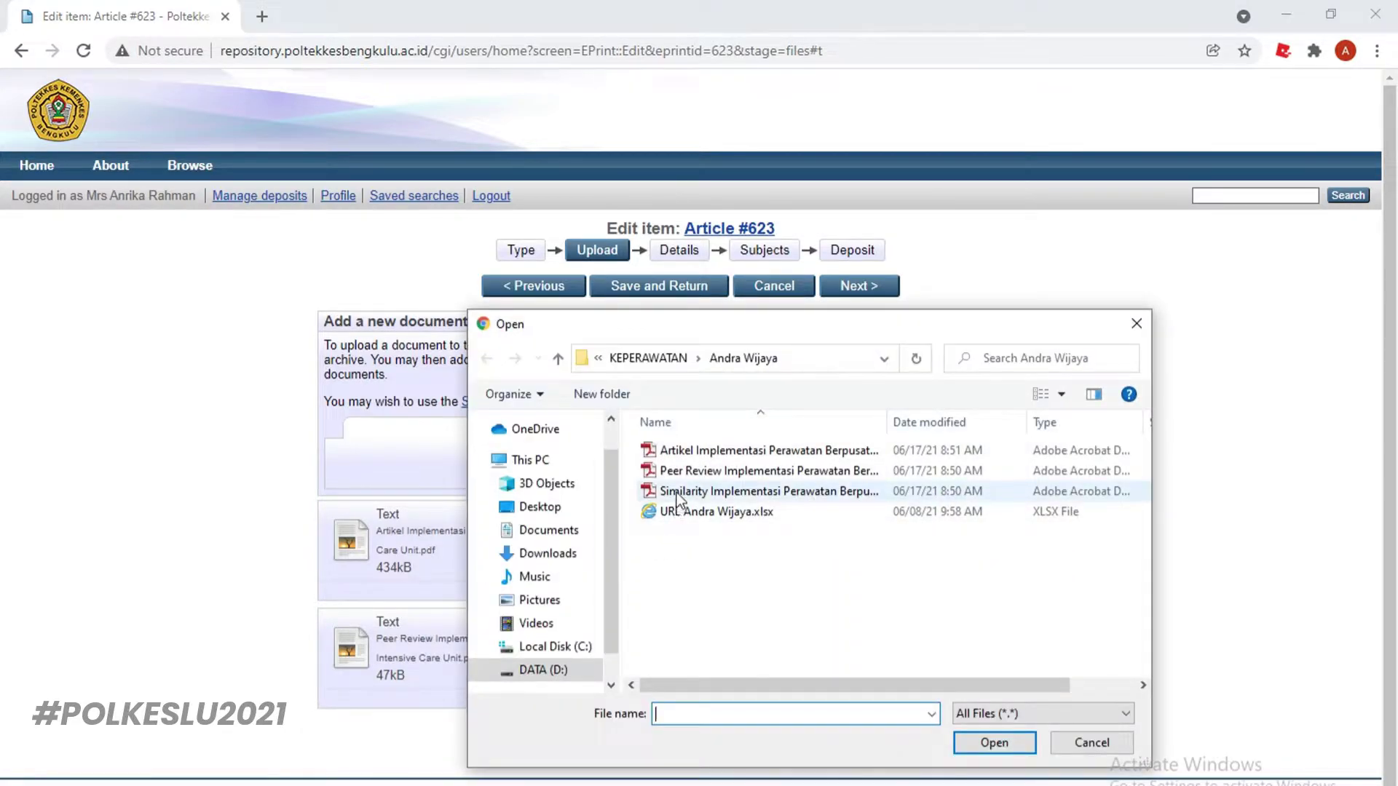
left_click(677, 491)
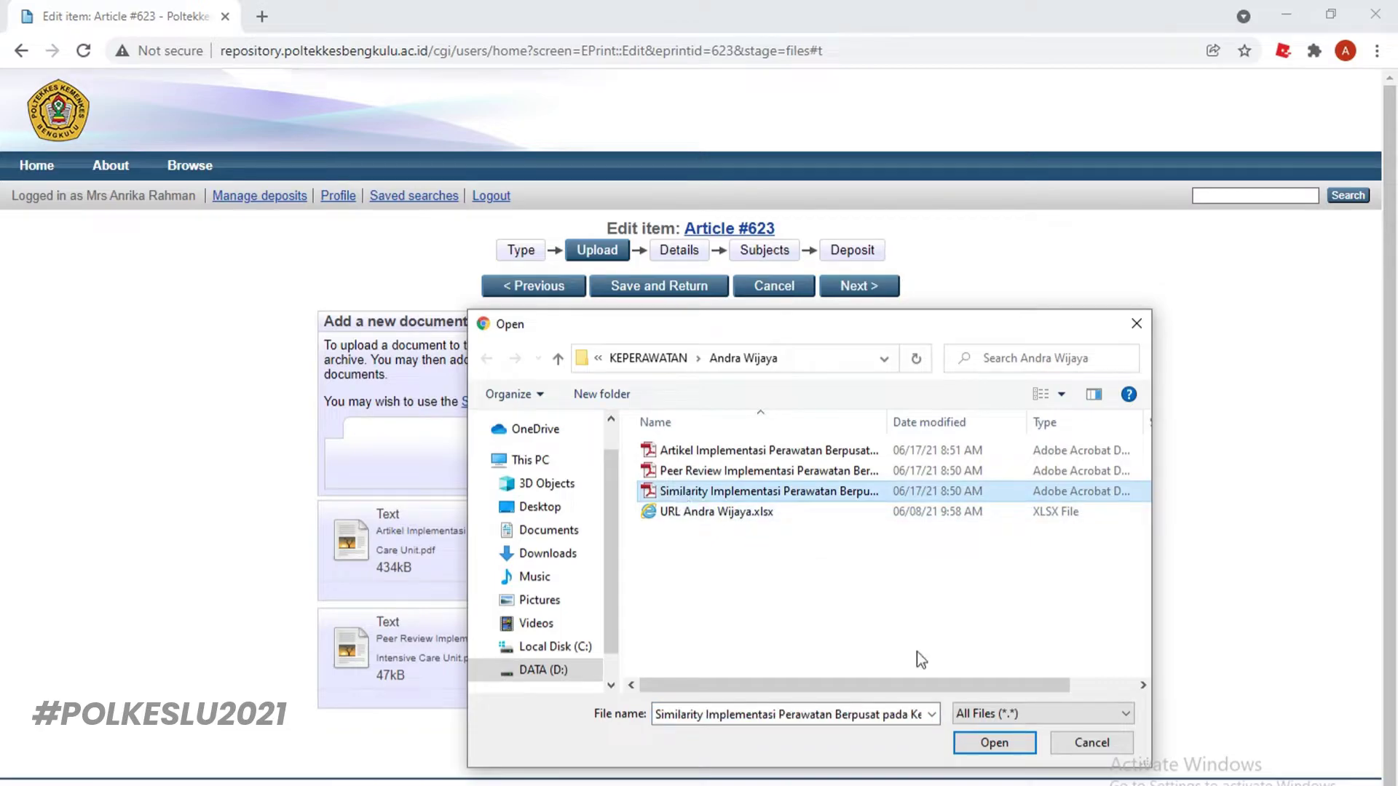
left_click(973, 742)
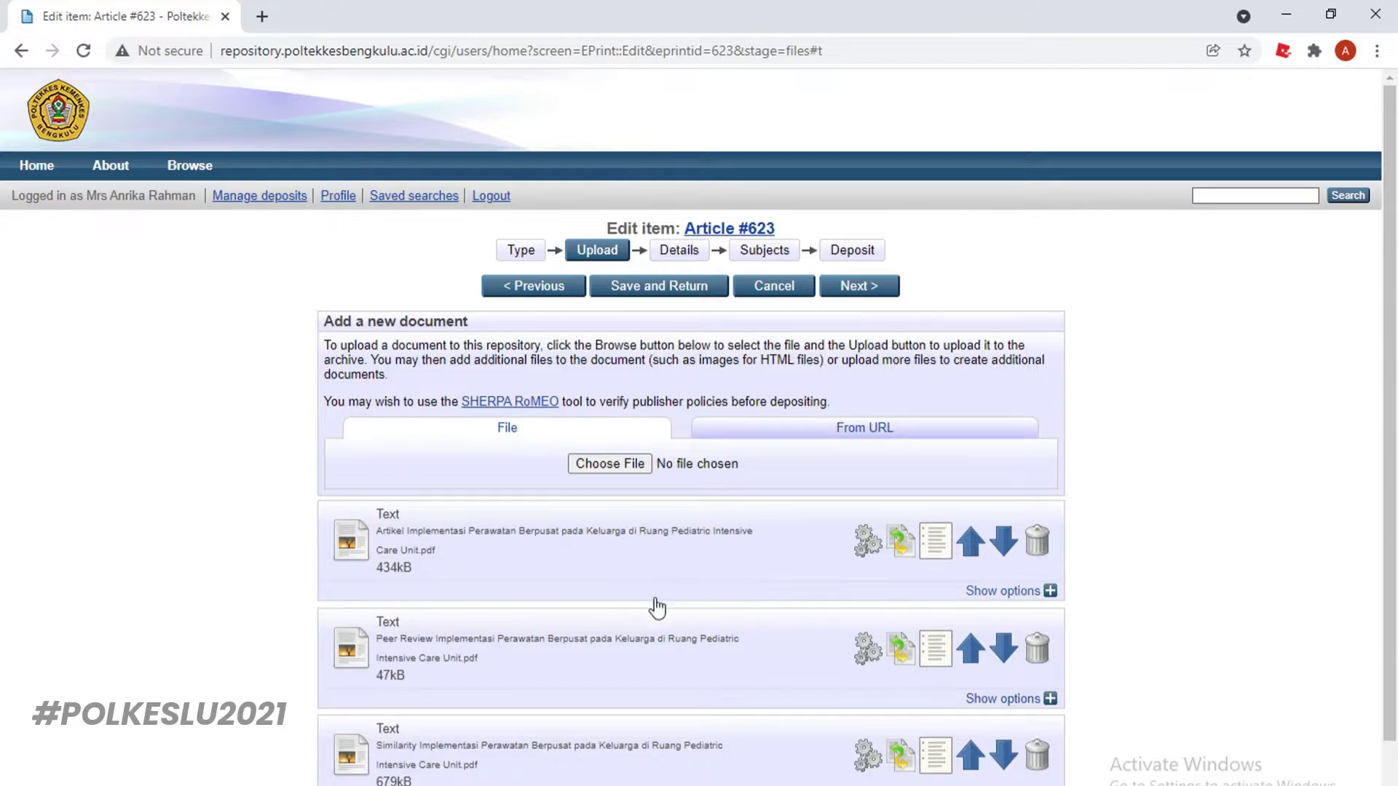
scroll(656, 527, "down", 1)
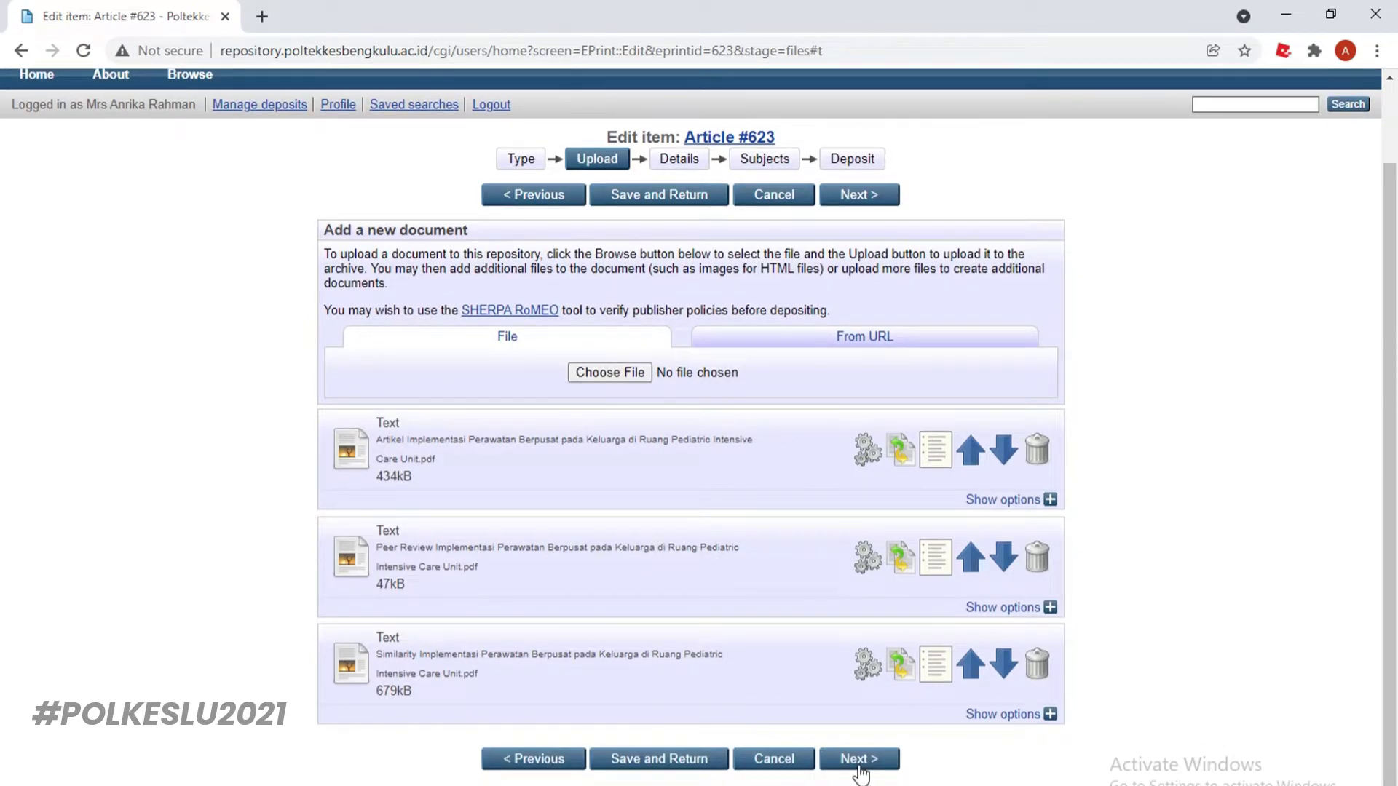
left_click(688, 163)
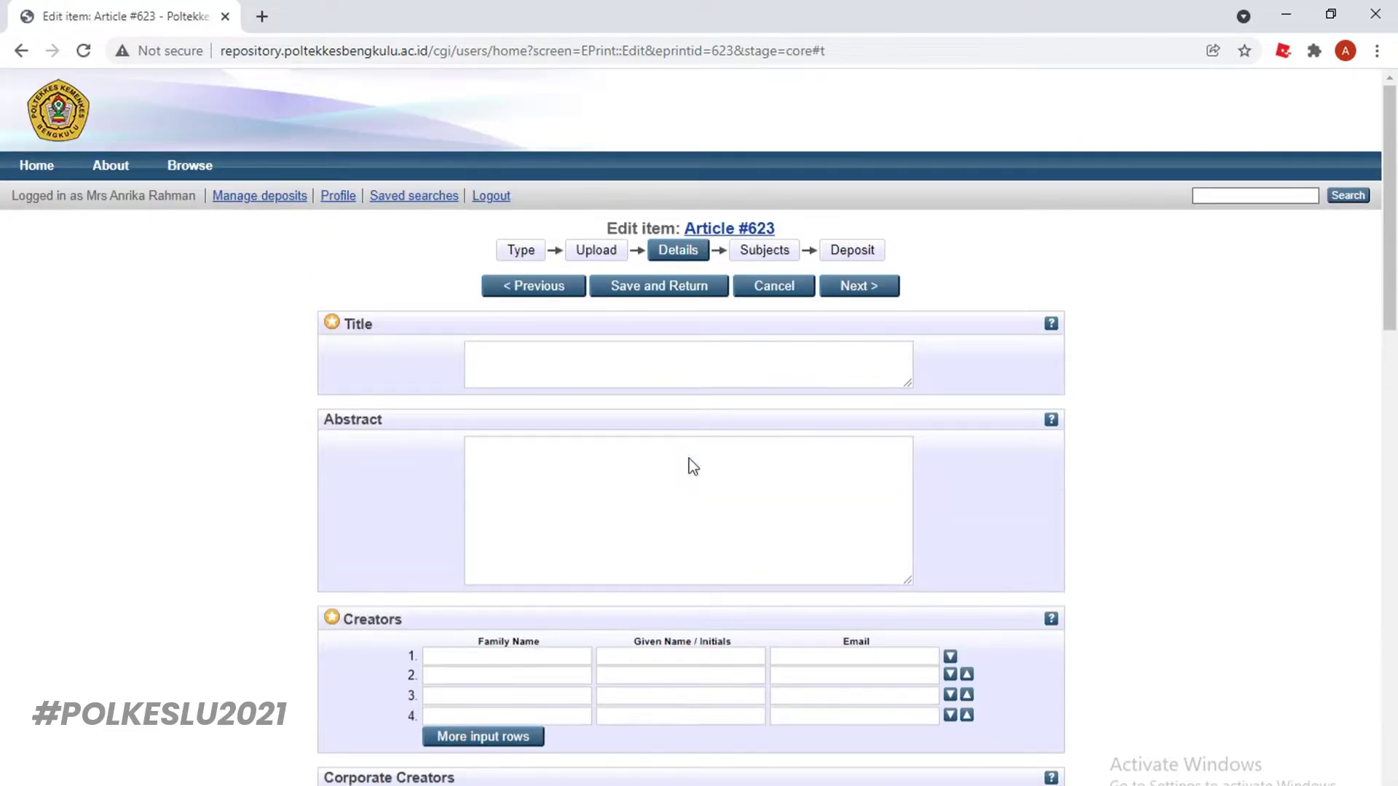
Enter the title 'Implemnetasi Perawtaan Berpusat pada Keluarga di Ruang Pediatric Intensive Care Unit'
left_click(613, 354)
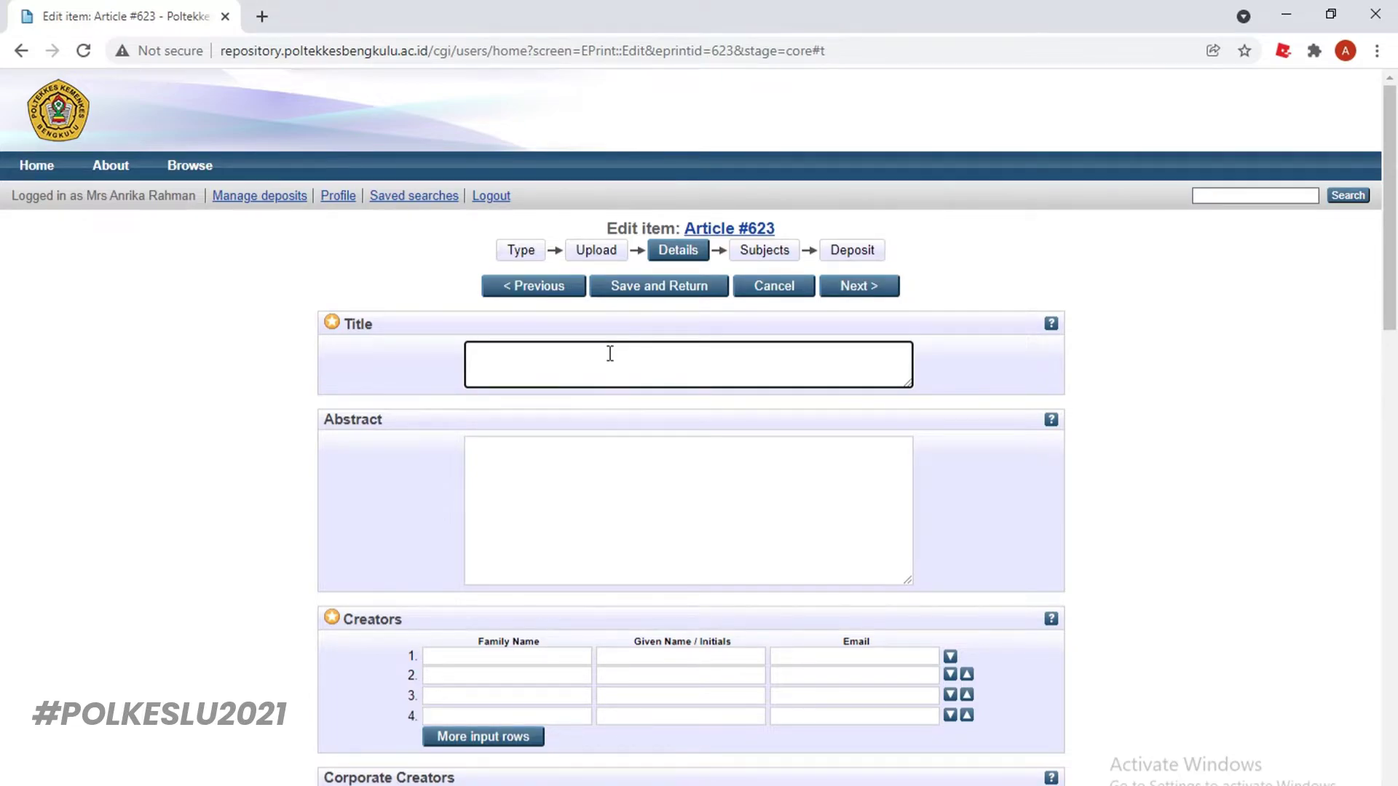
type("Implemnetasi Perawtaan ")
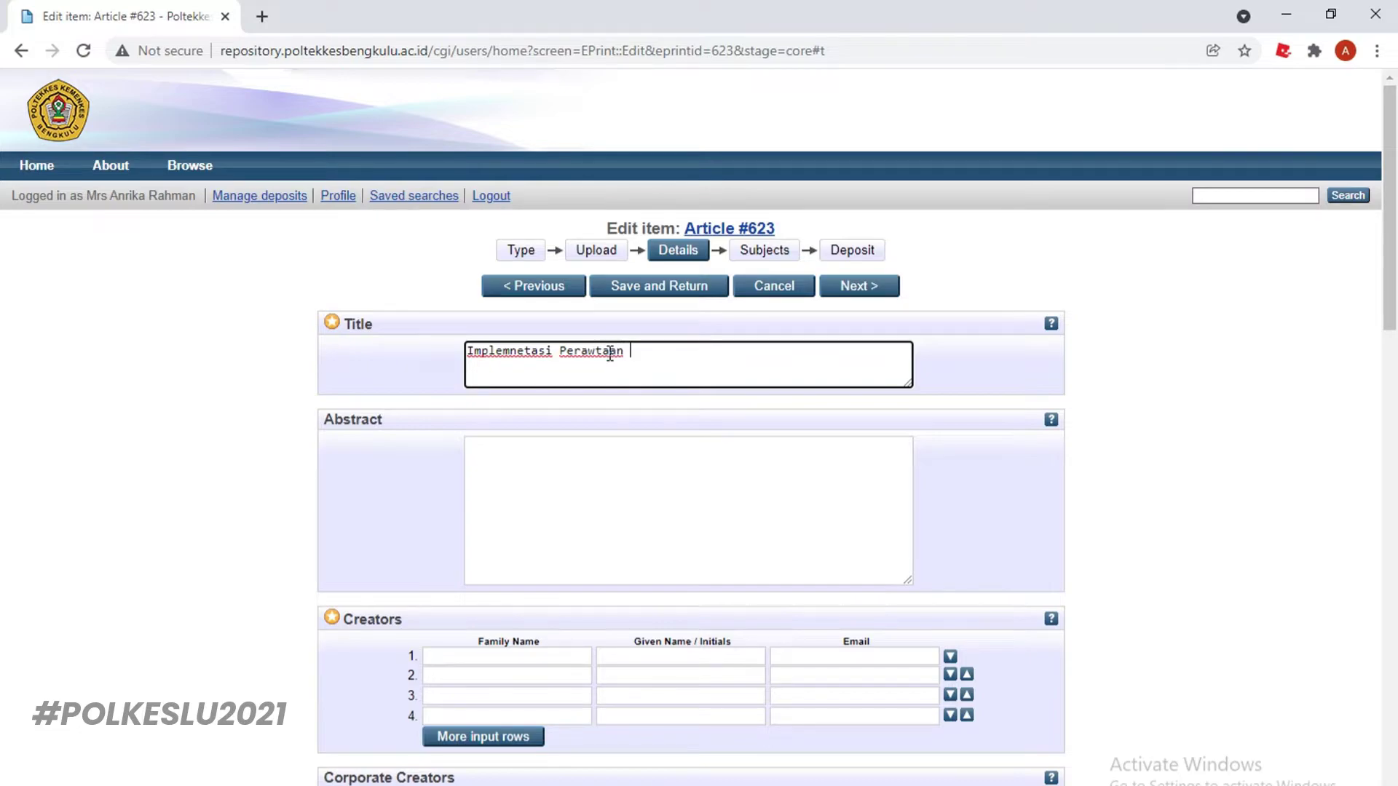
type("b")
type("Berpusat ")
type("pada ")
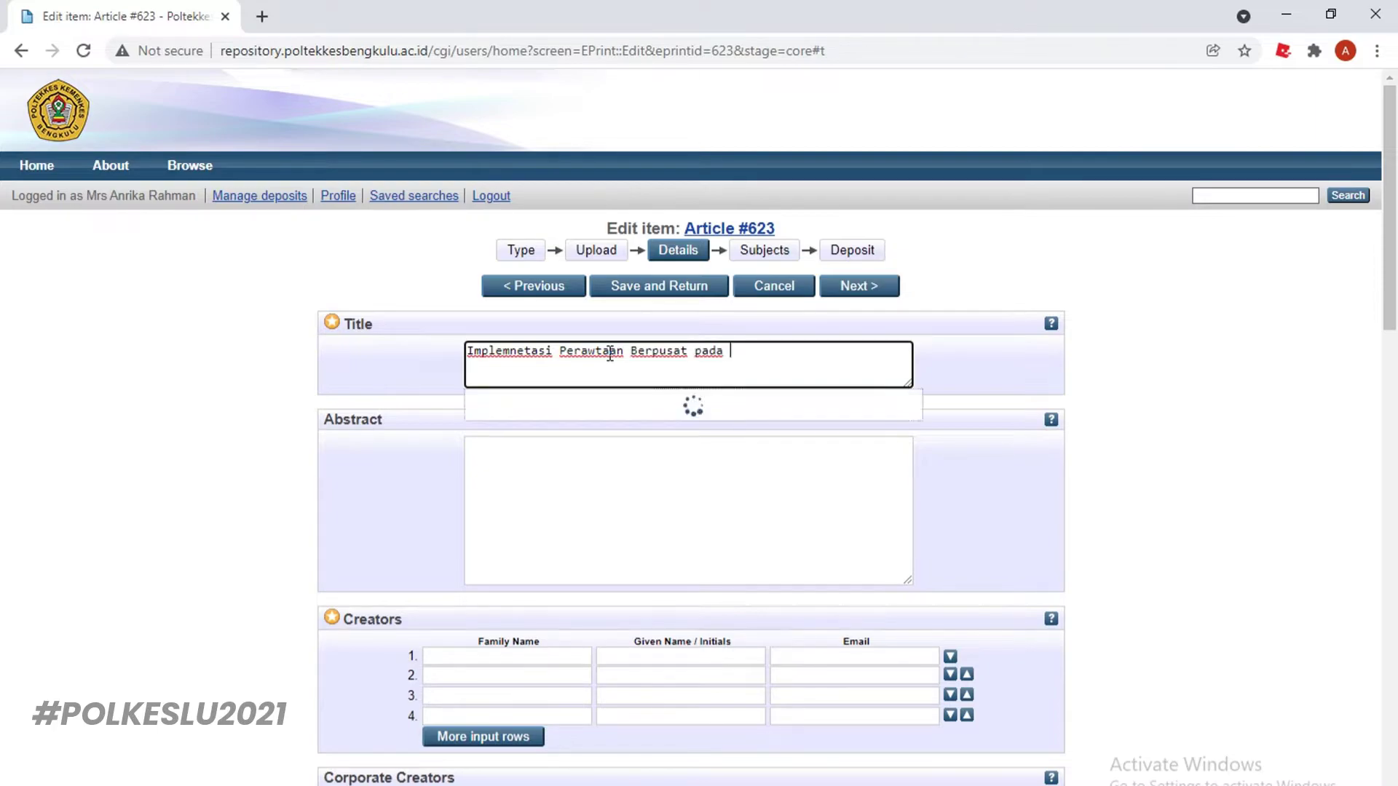
type("Keluarga")
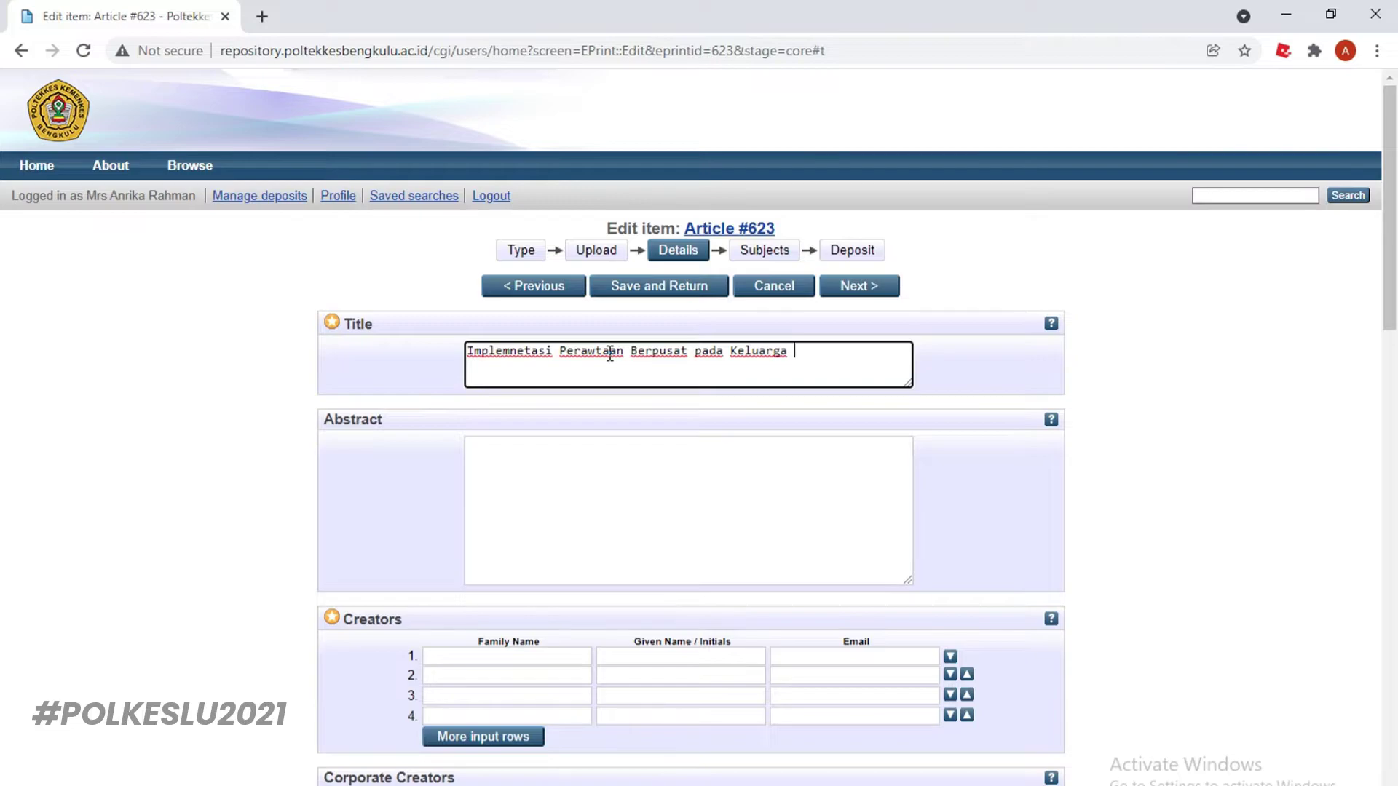
type(" di Ruang Pediatric Inte")
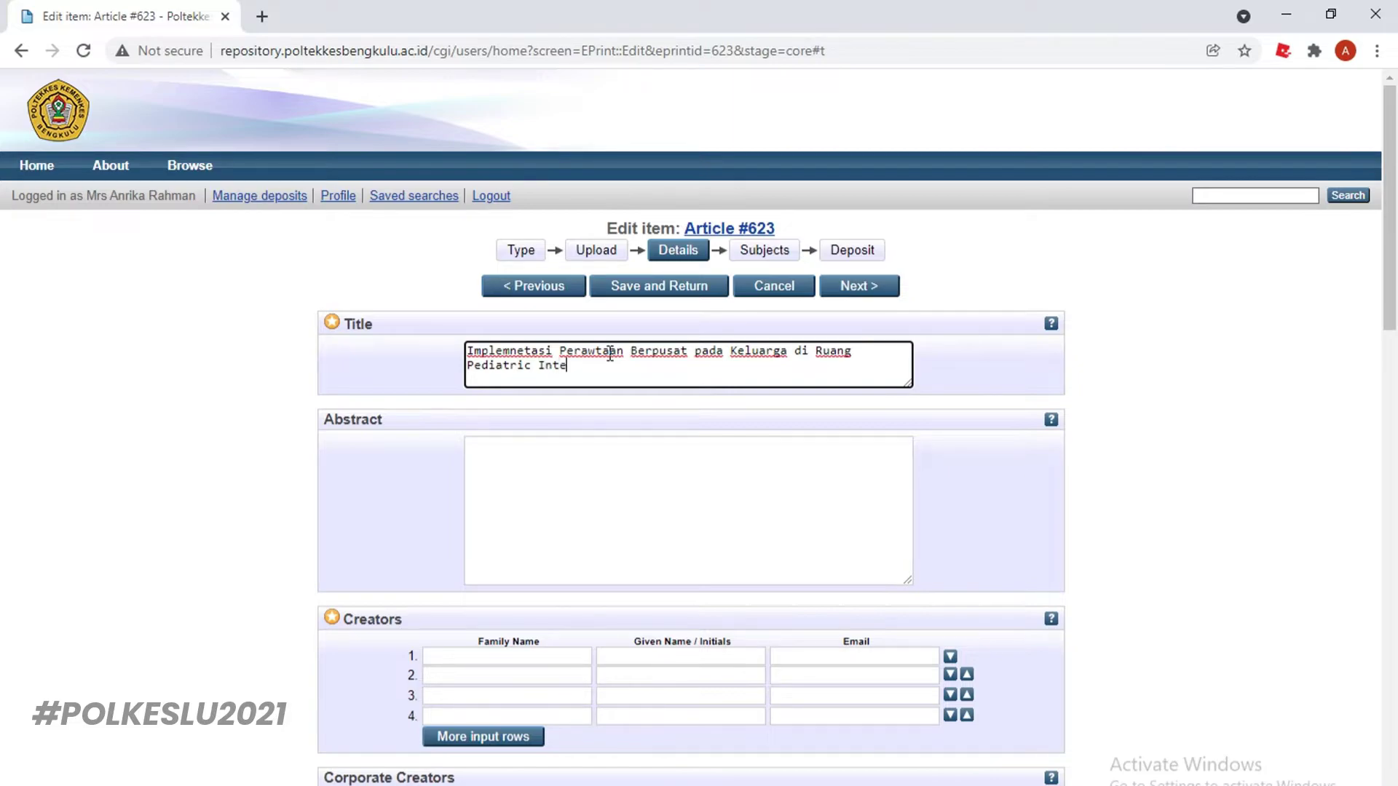
type("nsive Care Unit")
left_click(529, 461)
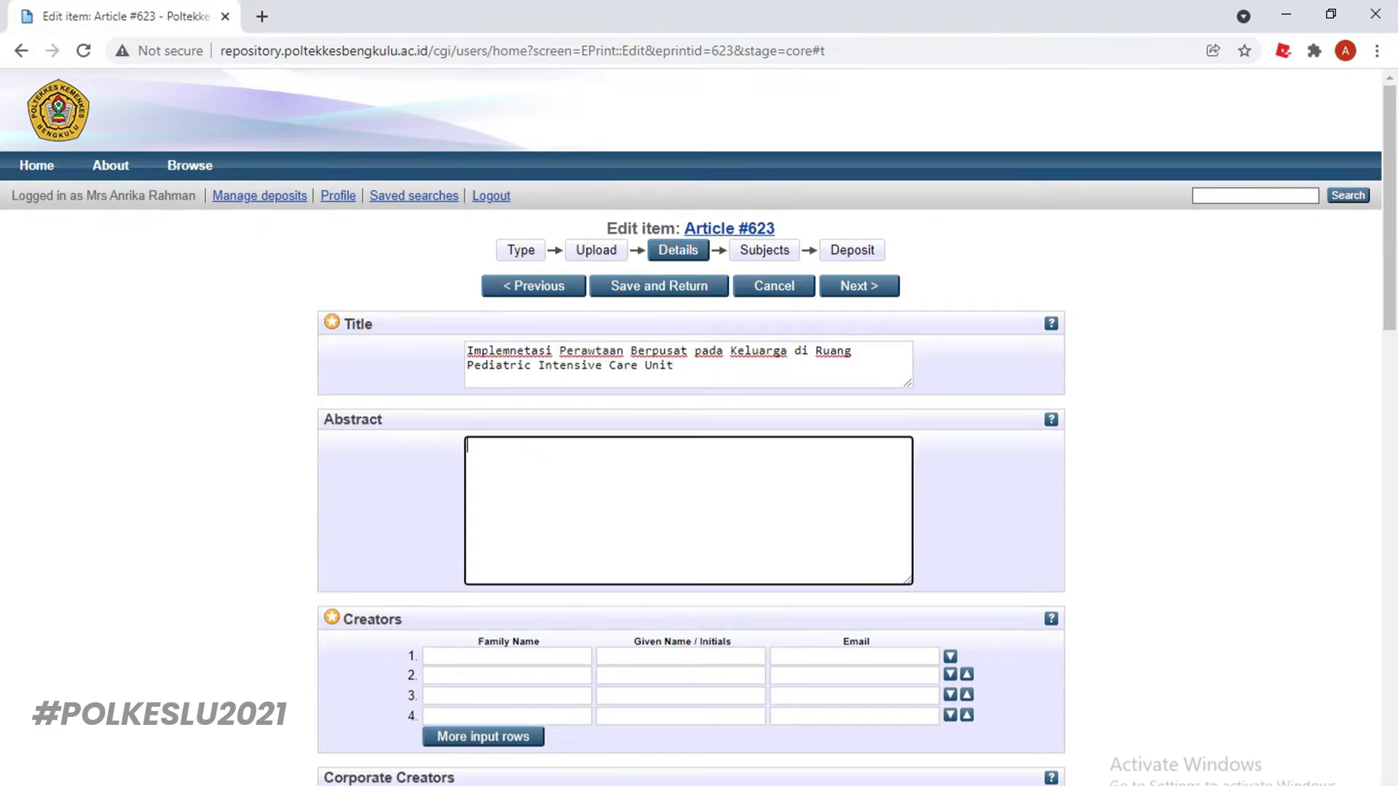
key("alt+Tab")
Copy the Indonesian Abstrak paragraph from the article PDF into the Abstract field
scroll(491, 498, "down", 3)
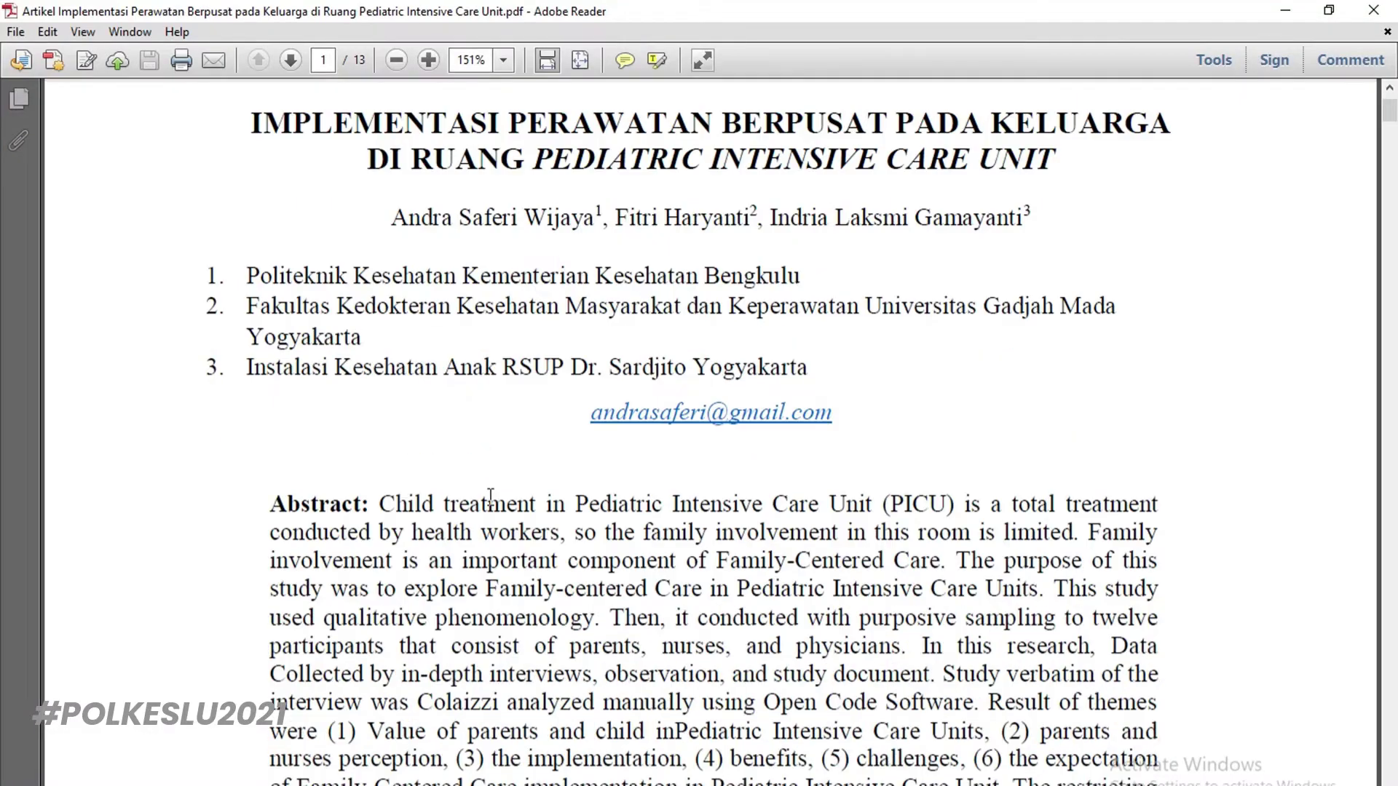
scroll(491, 498, "down", 9)
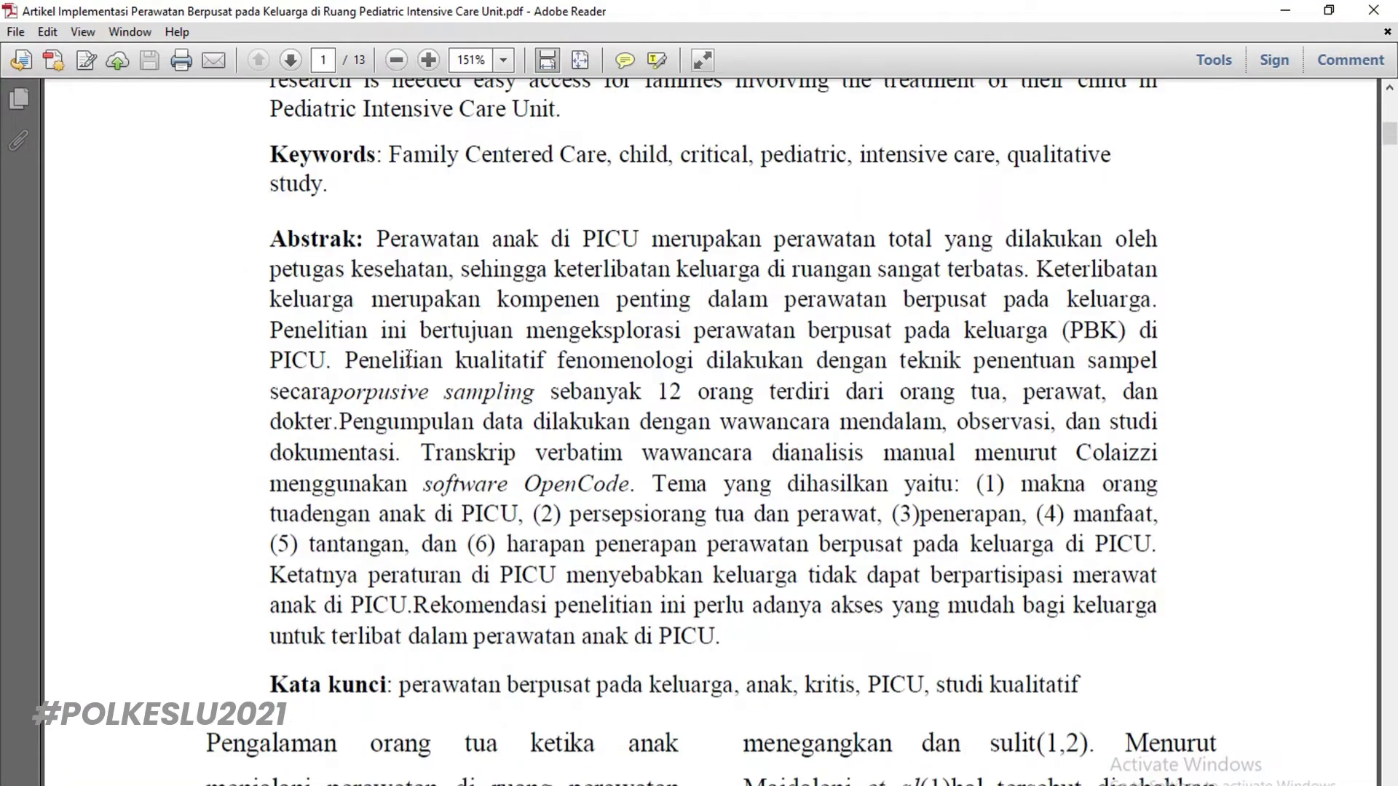
left_click_drag(377, 238, 725, 636)
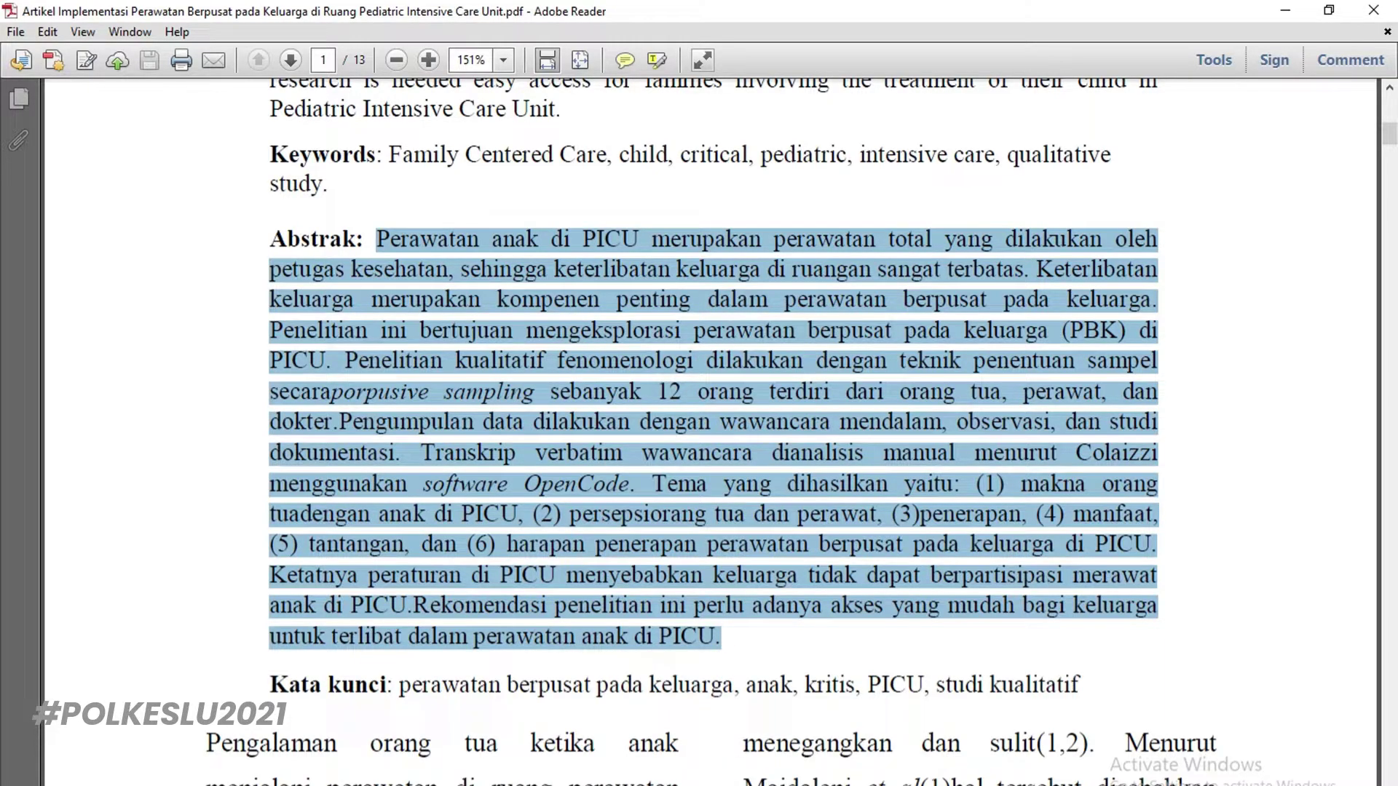
key("alt+Tab")
key("ctrl+v")
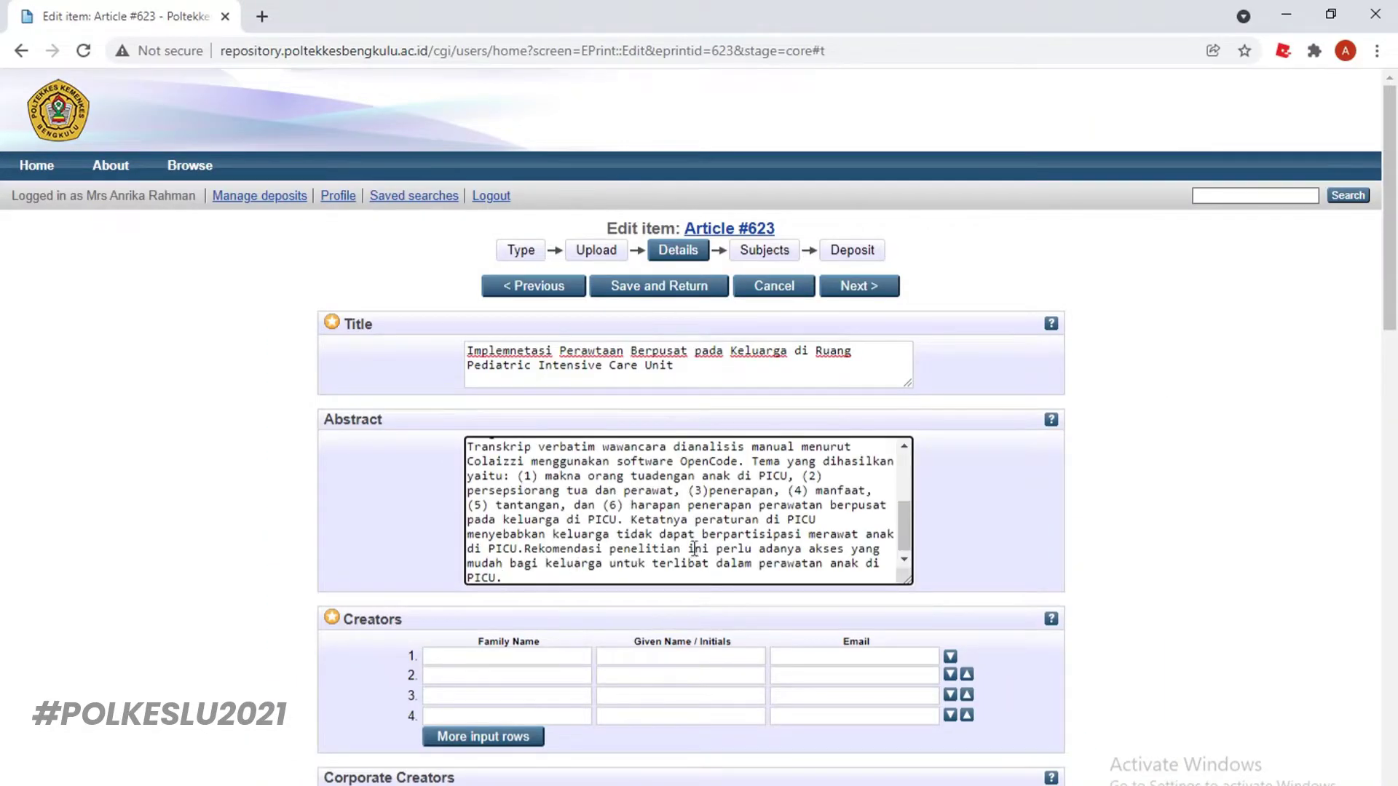
scroll(728, 542, "up", 6)
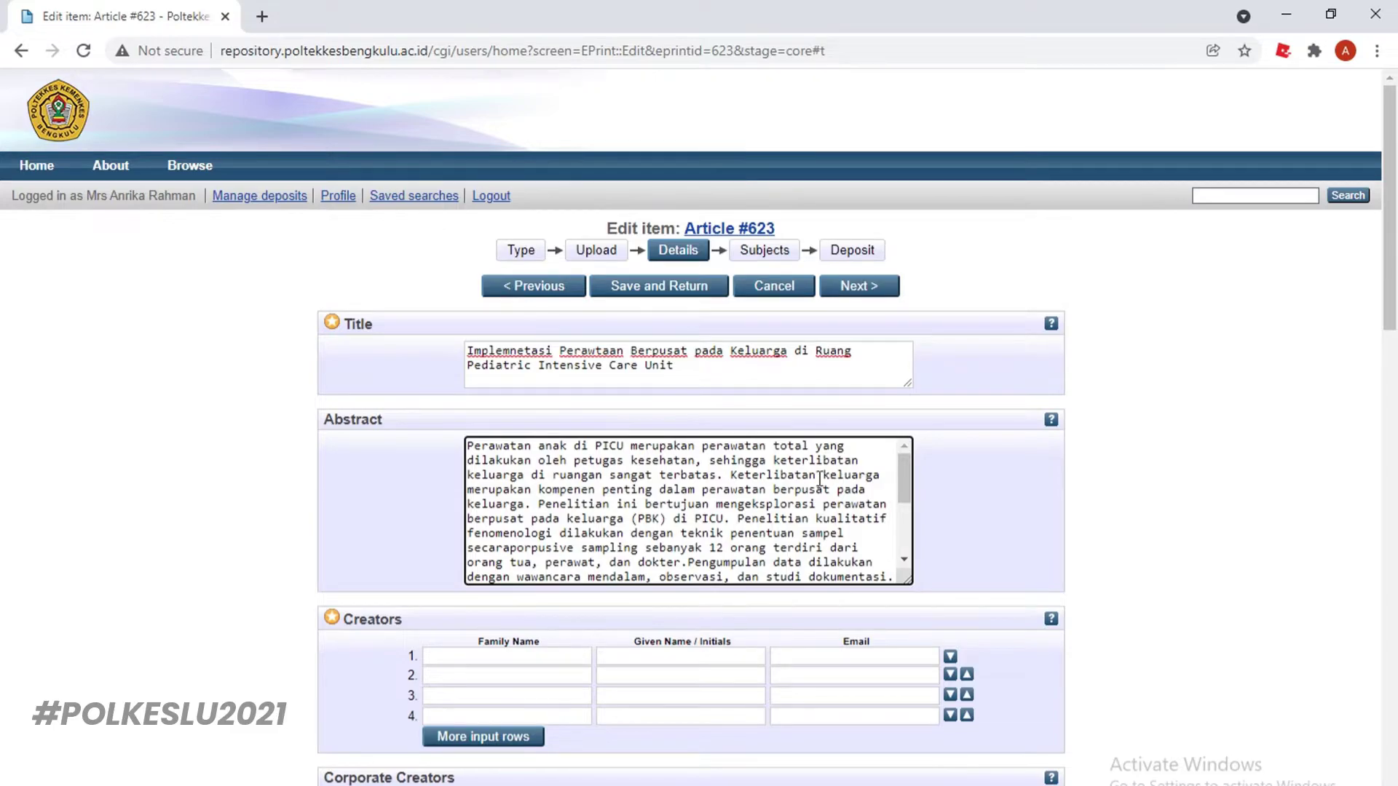
scroll(863, 484, "down", 6)
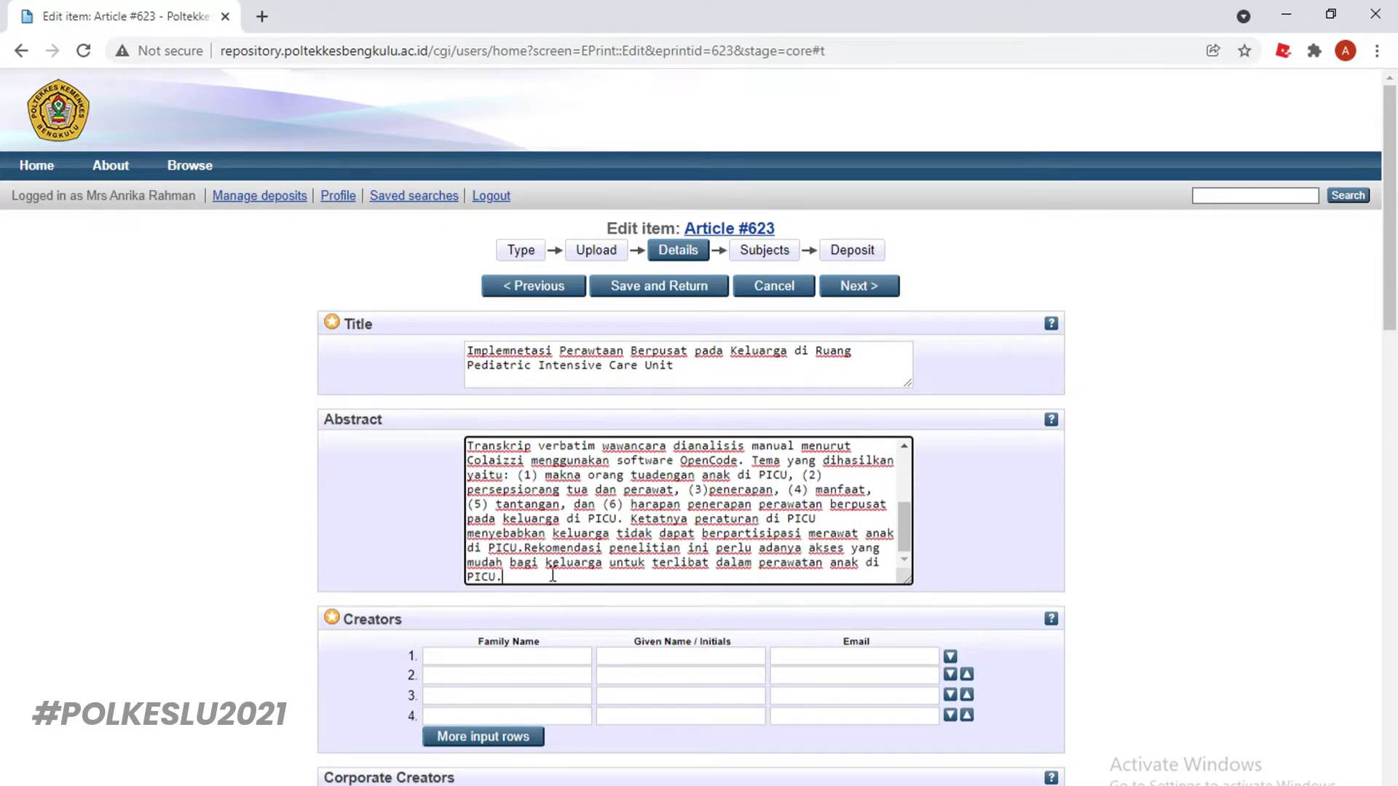
scroll(552, 632, "down", 1)
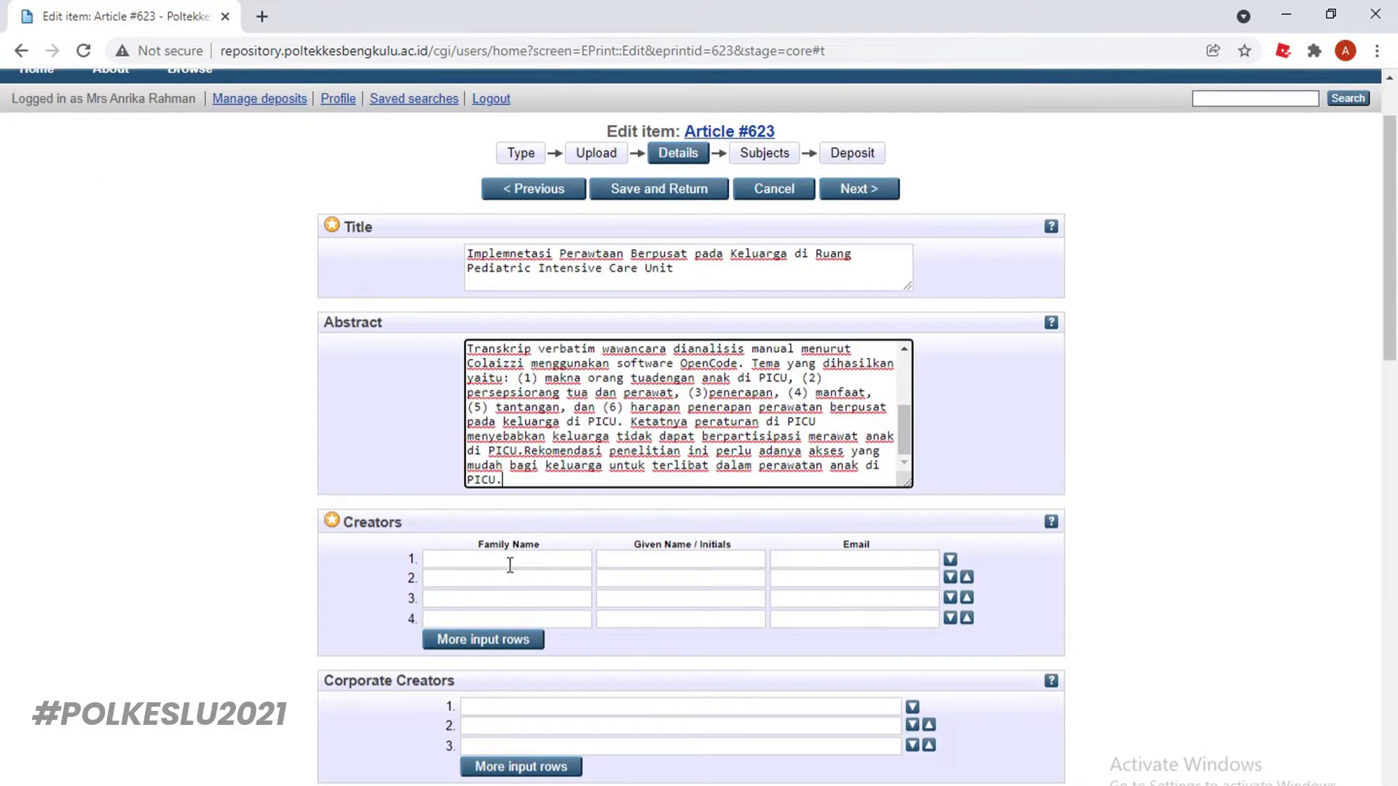
scroll(543, 560, "down", 1)
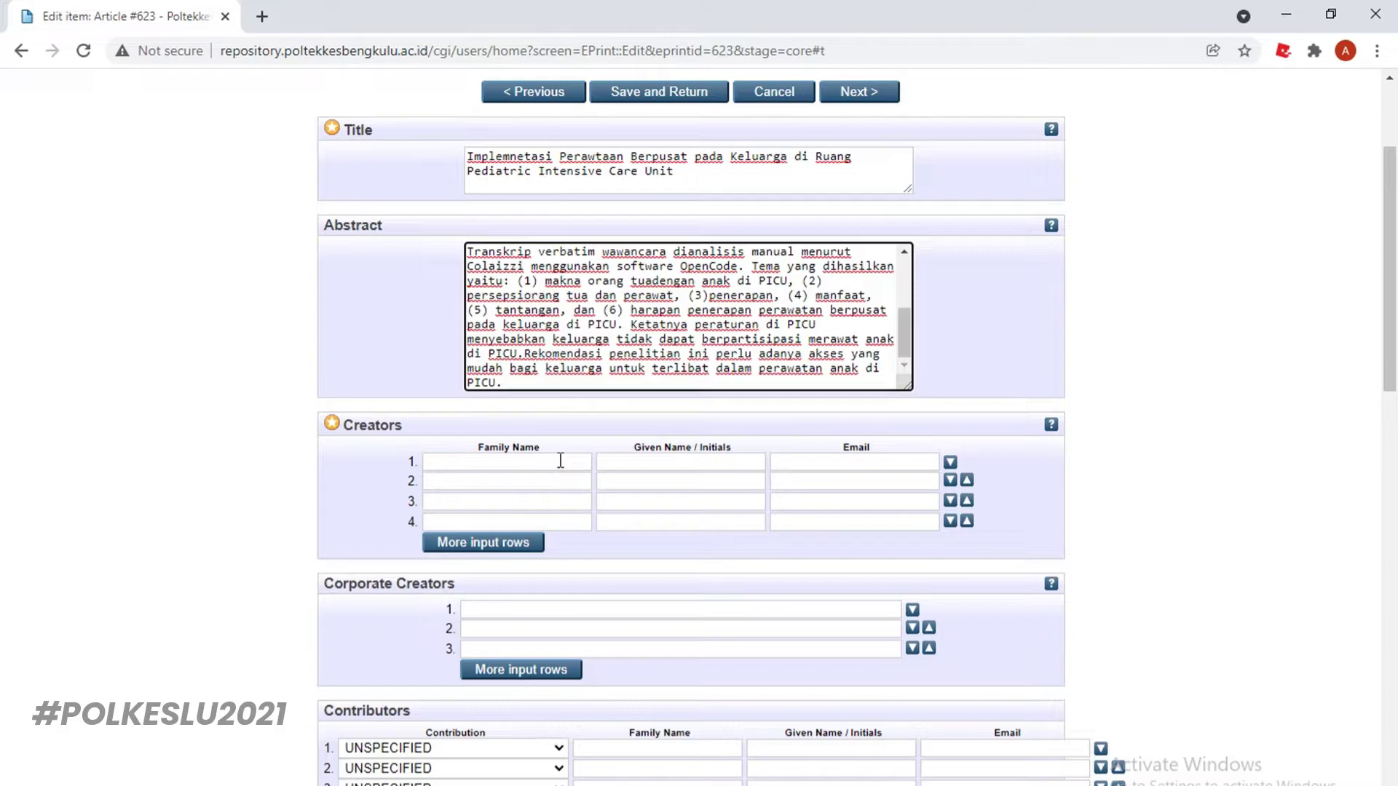
Fill in the first creator's family name, given name and institutional e-mail
left_click(560, 461)
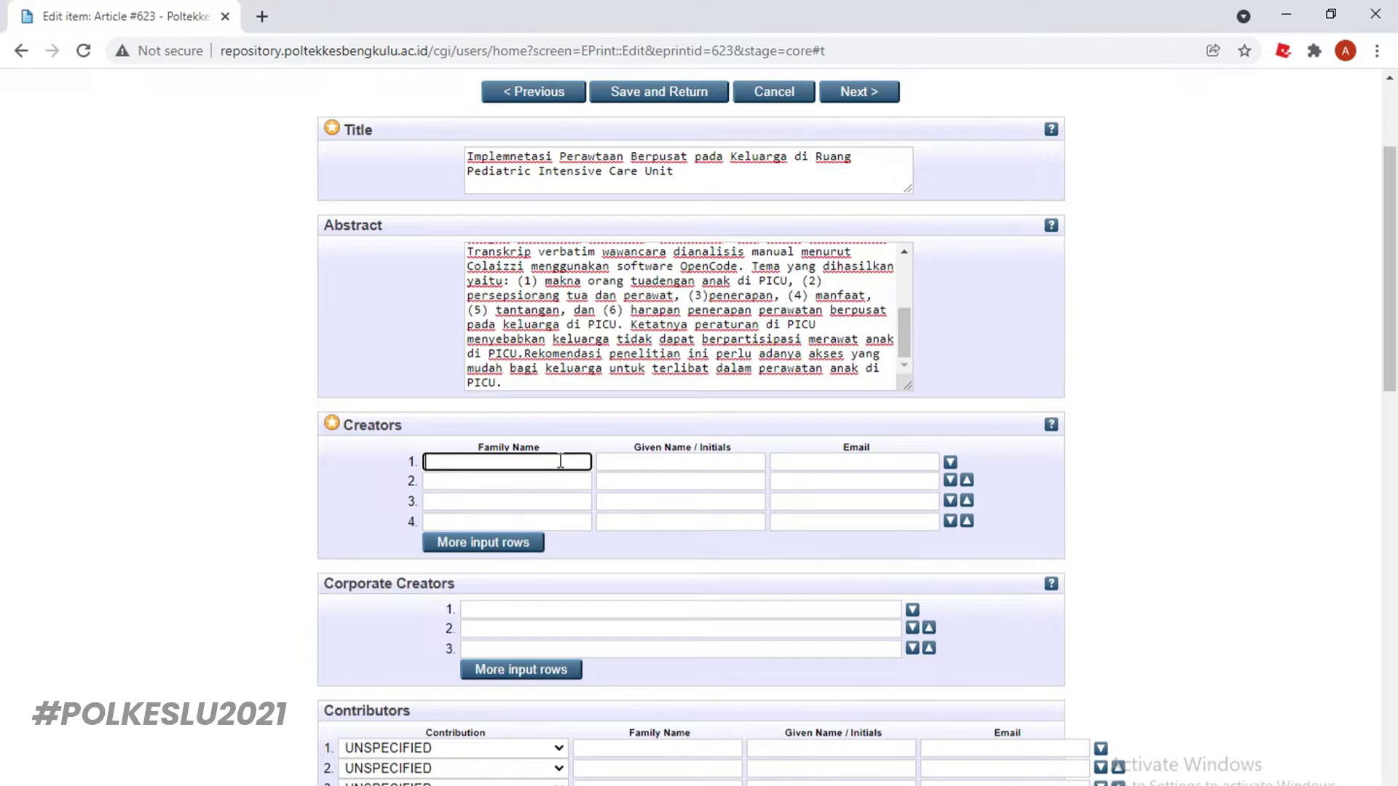
left_click(699, 461)
type("A")
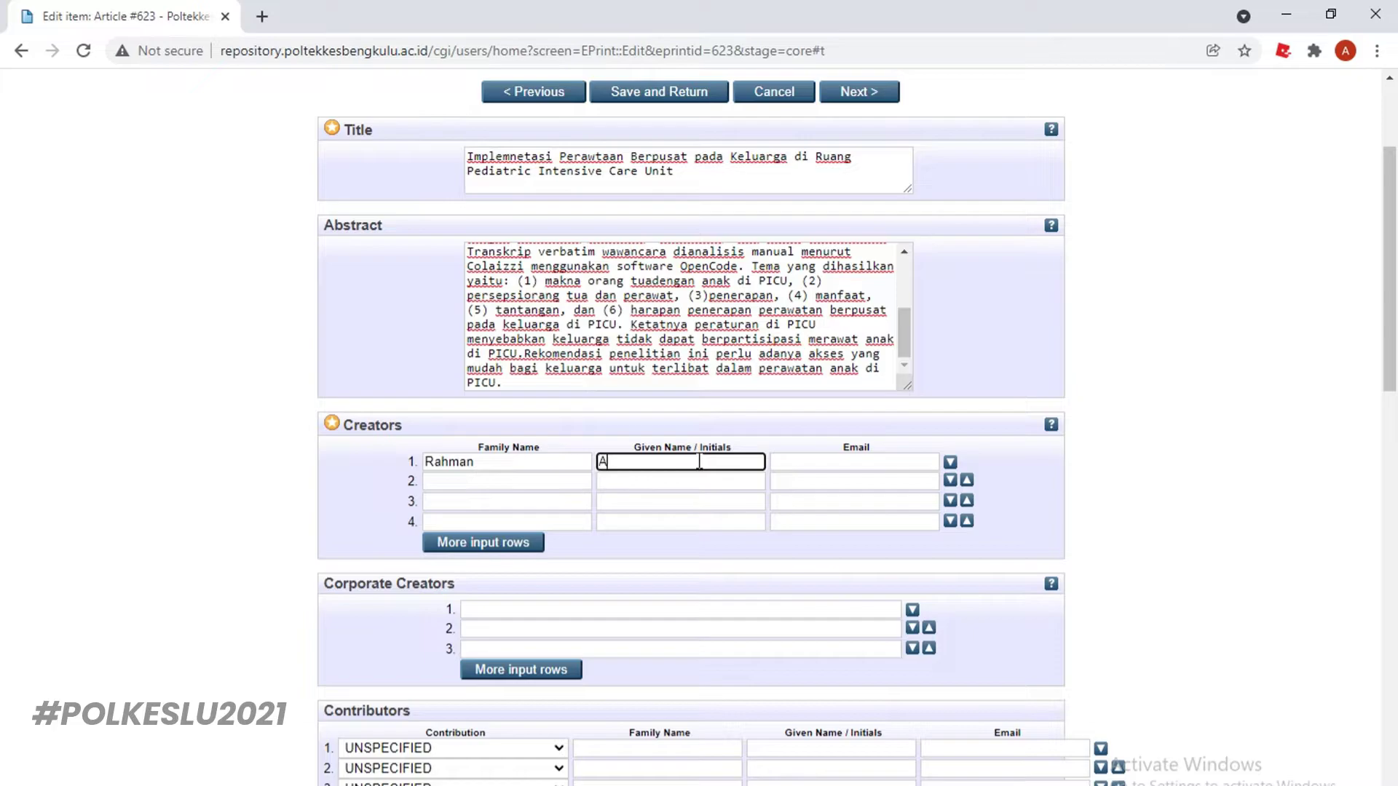
type("nrika")
left_click(853, 463)
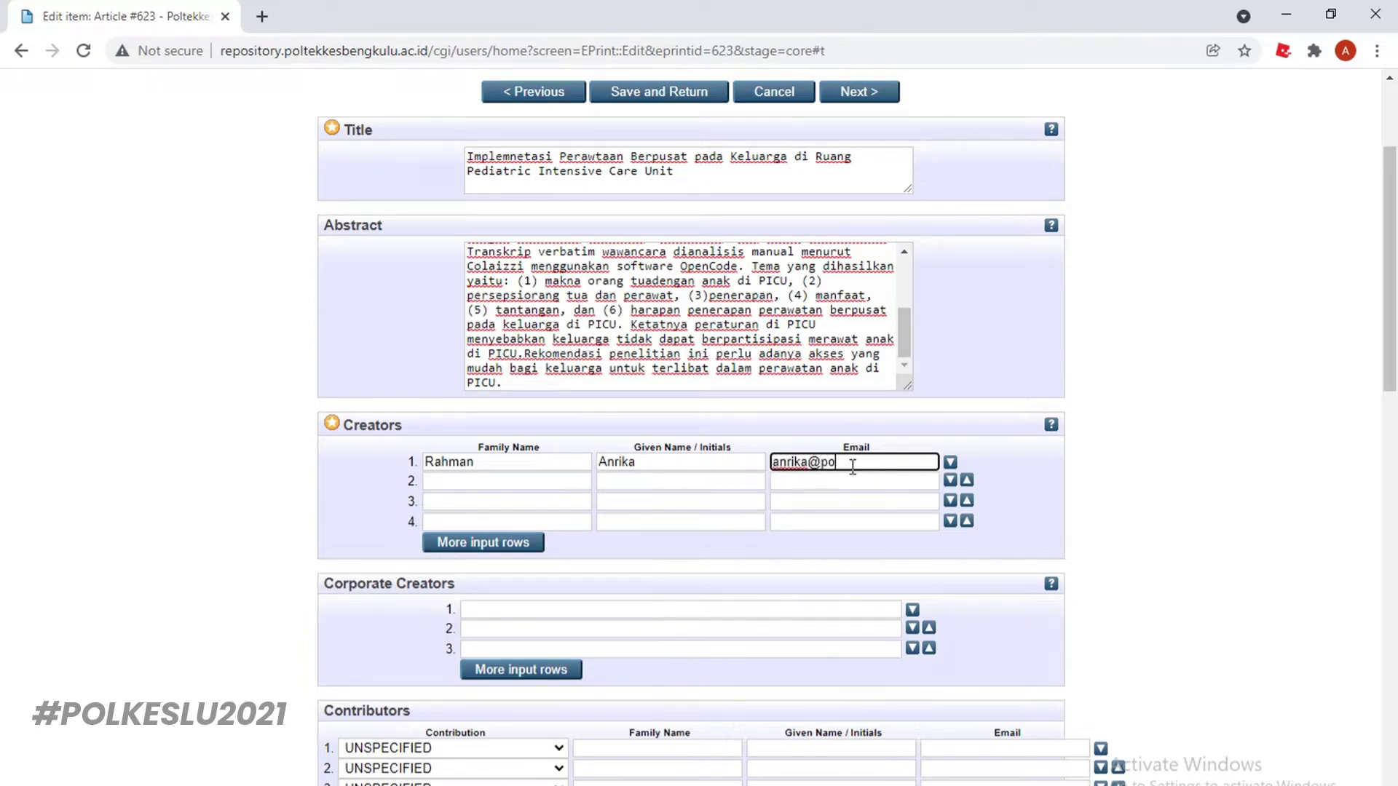
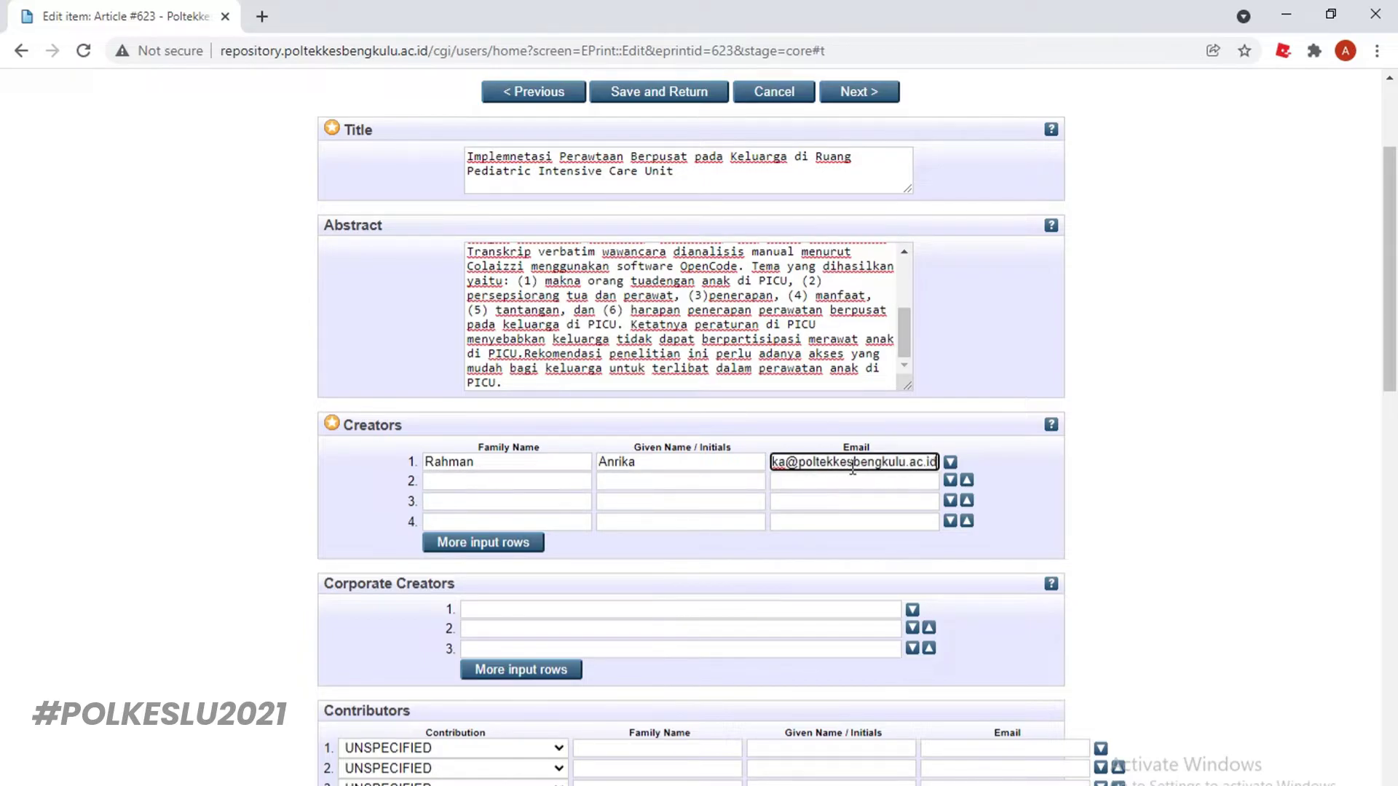
Choose Jurusan Analis Kesehatan: Farmasi as the division
scroll(599, 597, "down", 5)
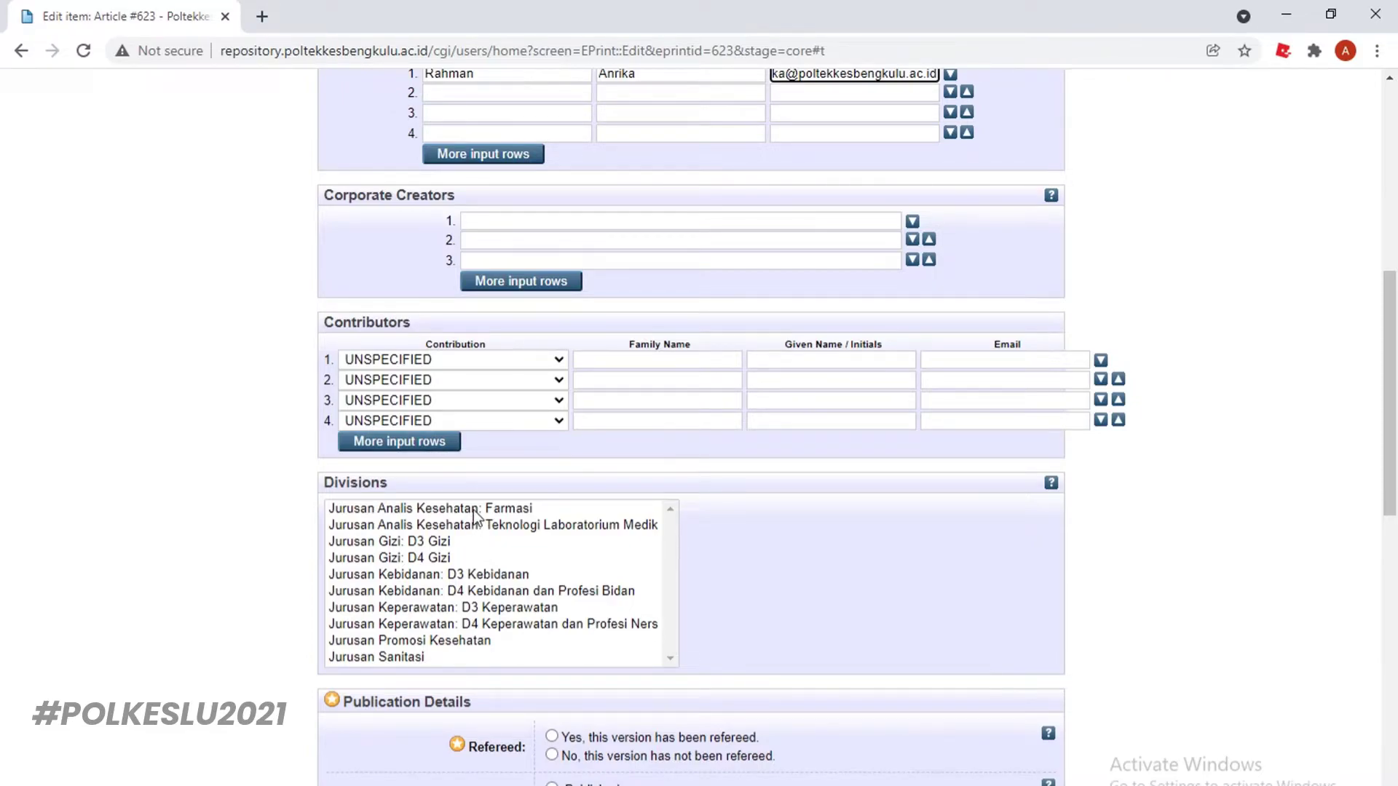
left_click(473, 511)
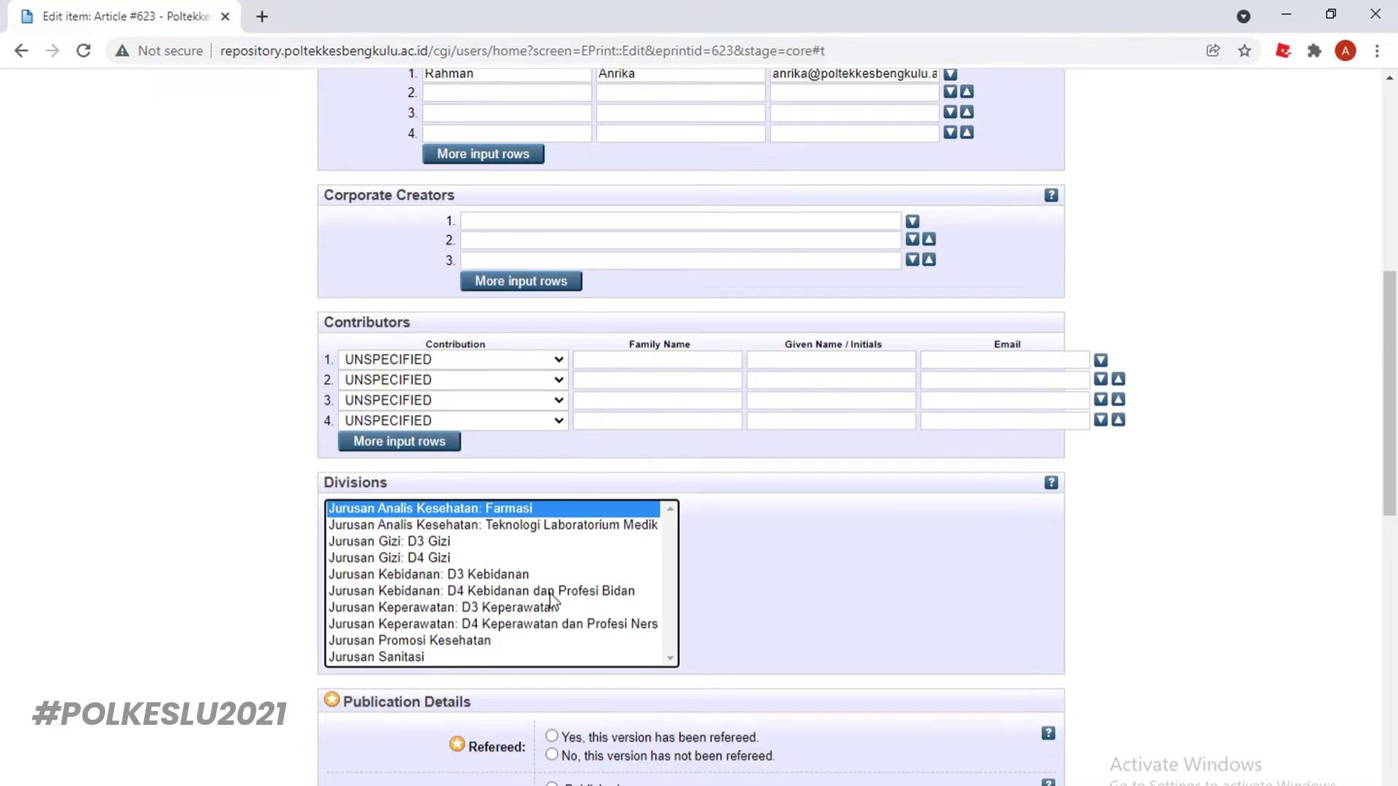
scroll(544, 591, "down", 4)
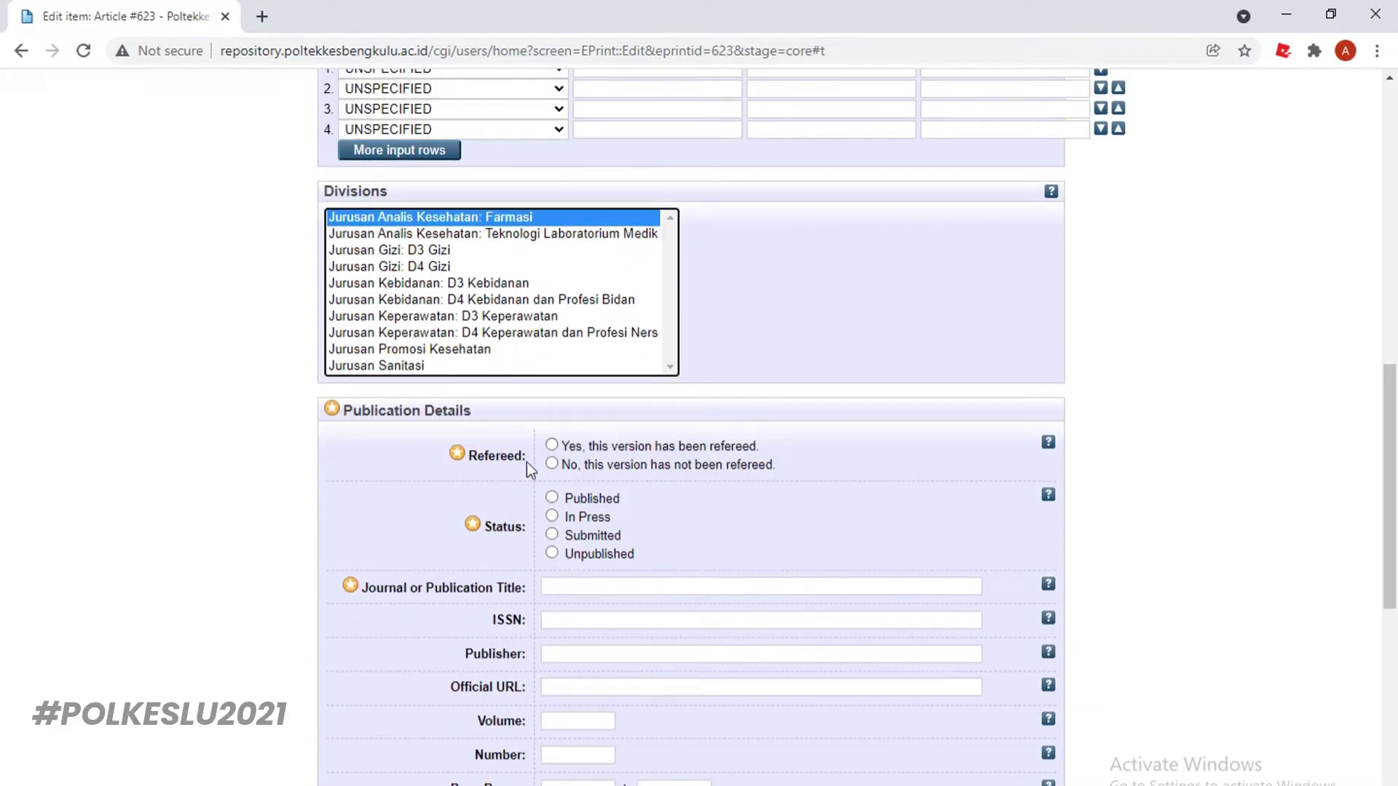
Mark this version as refereed with publication status Published
left_click(553, 447)
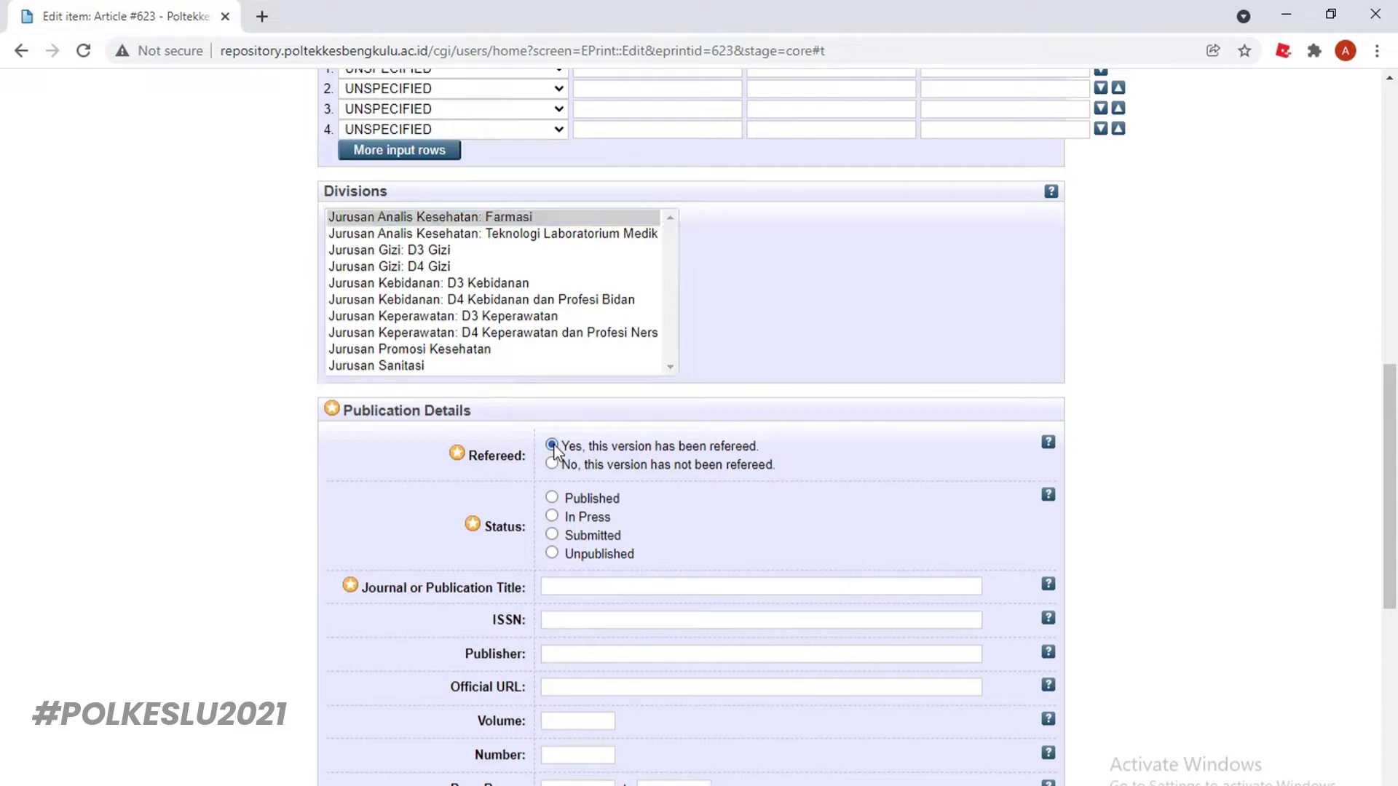
left_click(552, 498)
left_click(574, 588)
scroll(580, 594, "down", 1)
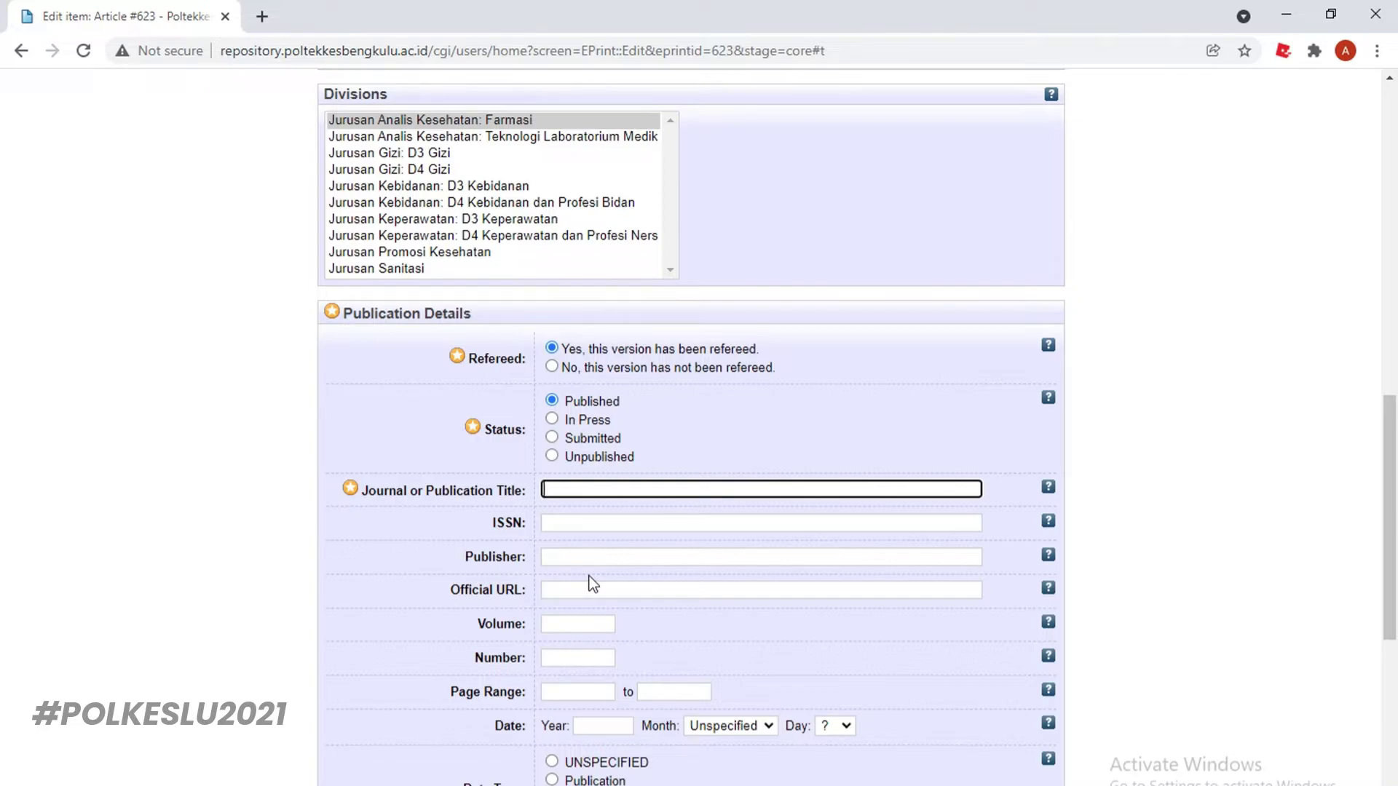
Enter journal Jurnal Media Kesehatan, ISSN 2654-5705 and publisher POLTEKKES KEMENKES BENGKULU
type("Jurnal Media")
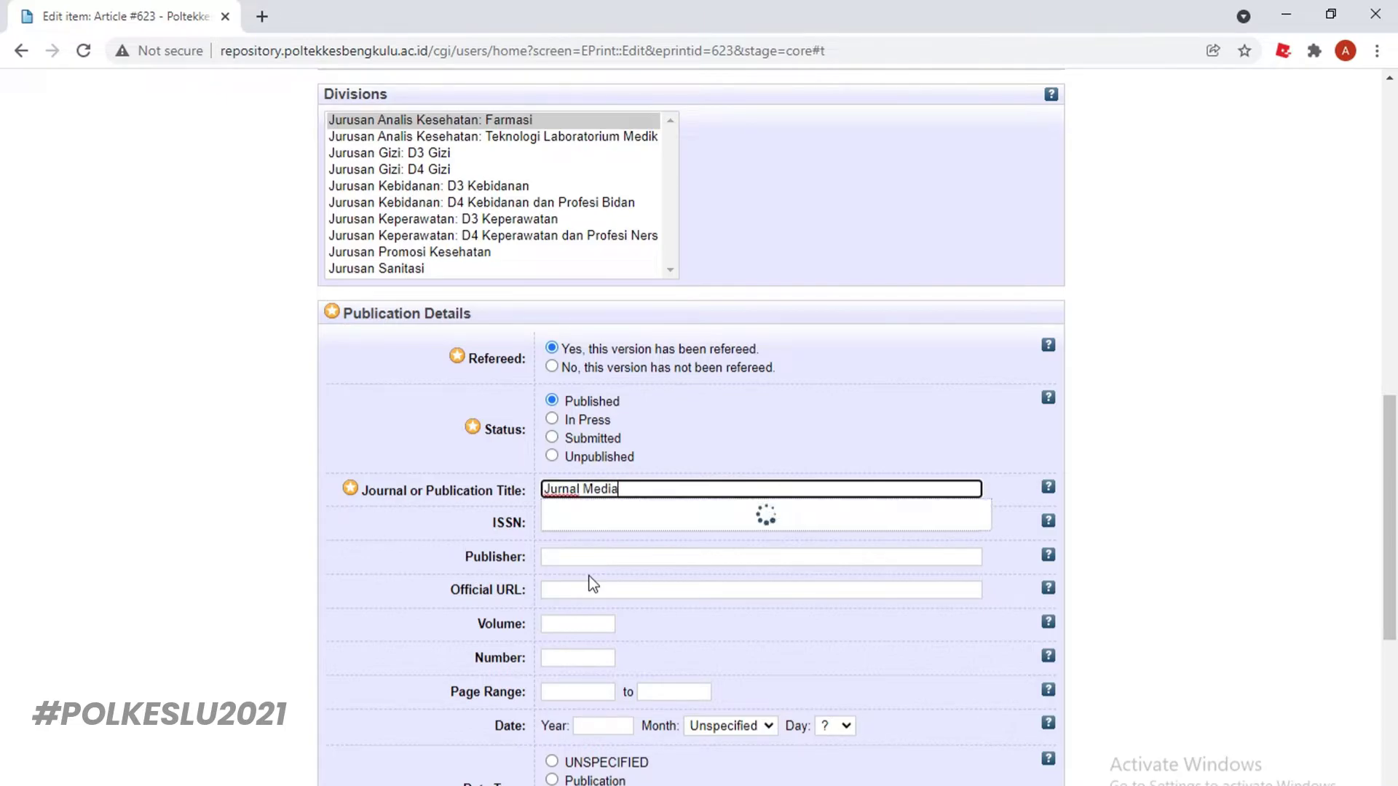
type(" Kesehatan")
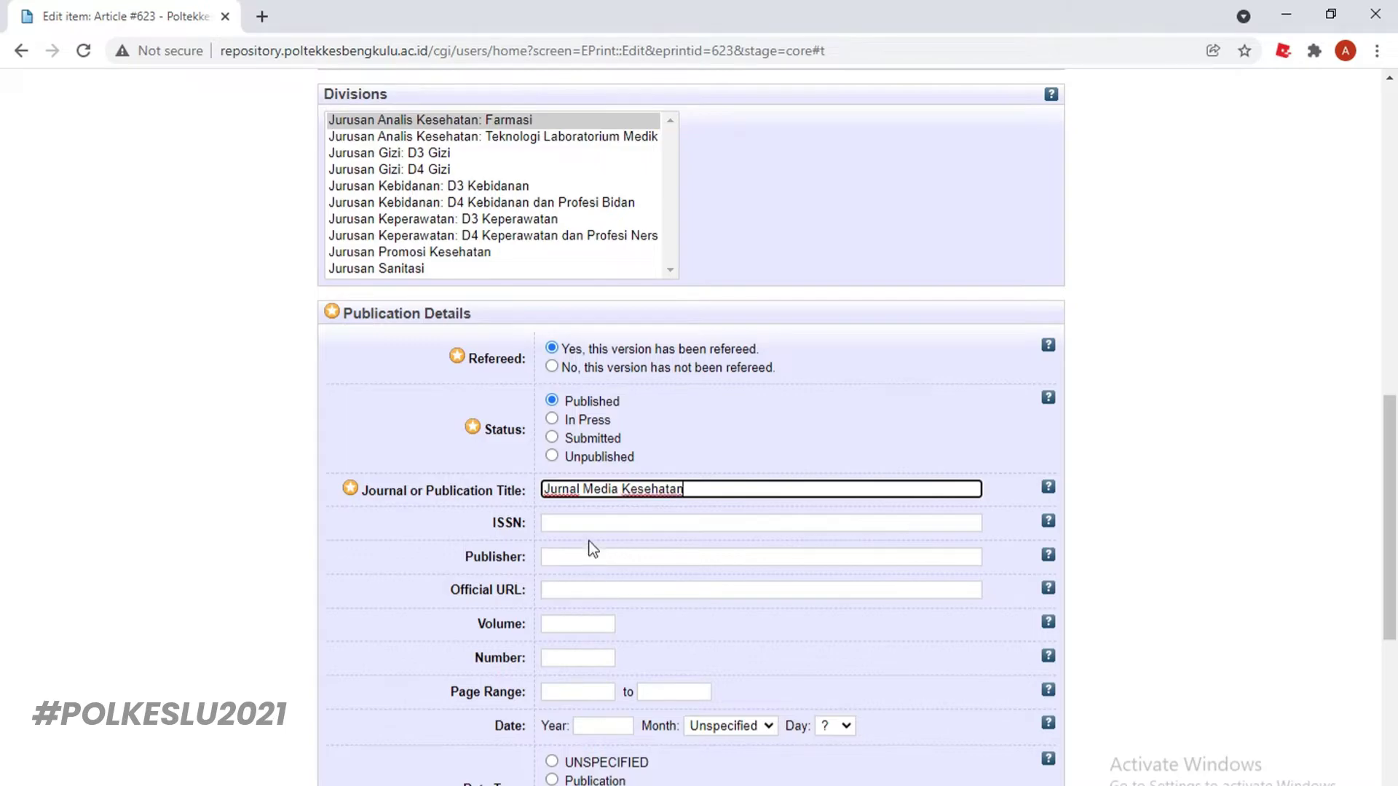
left_click(592, 523)
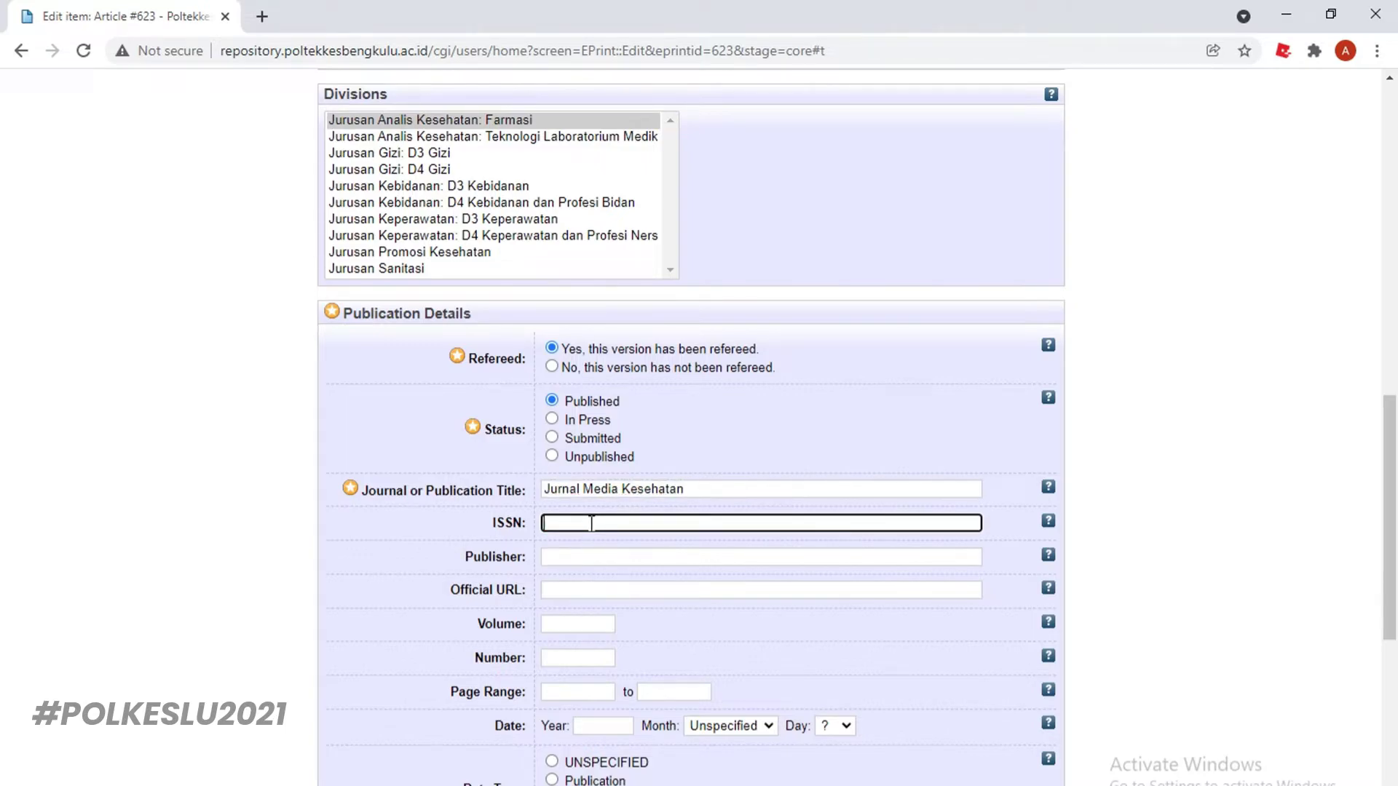
type("2654-5705")
left_click(576, 557)
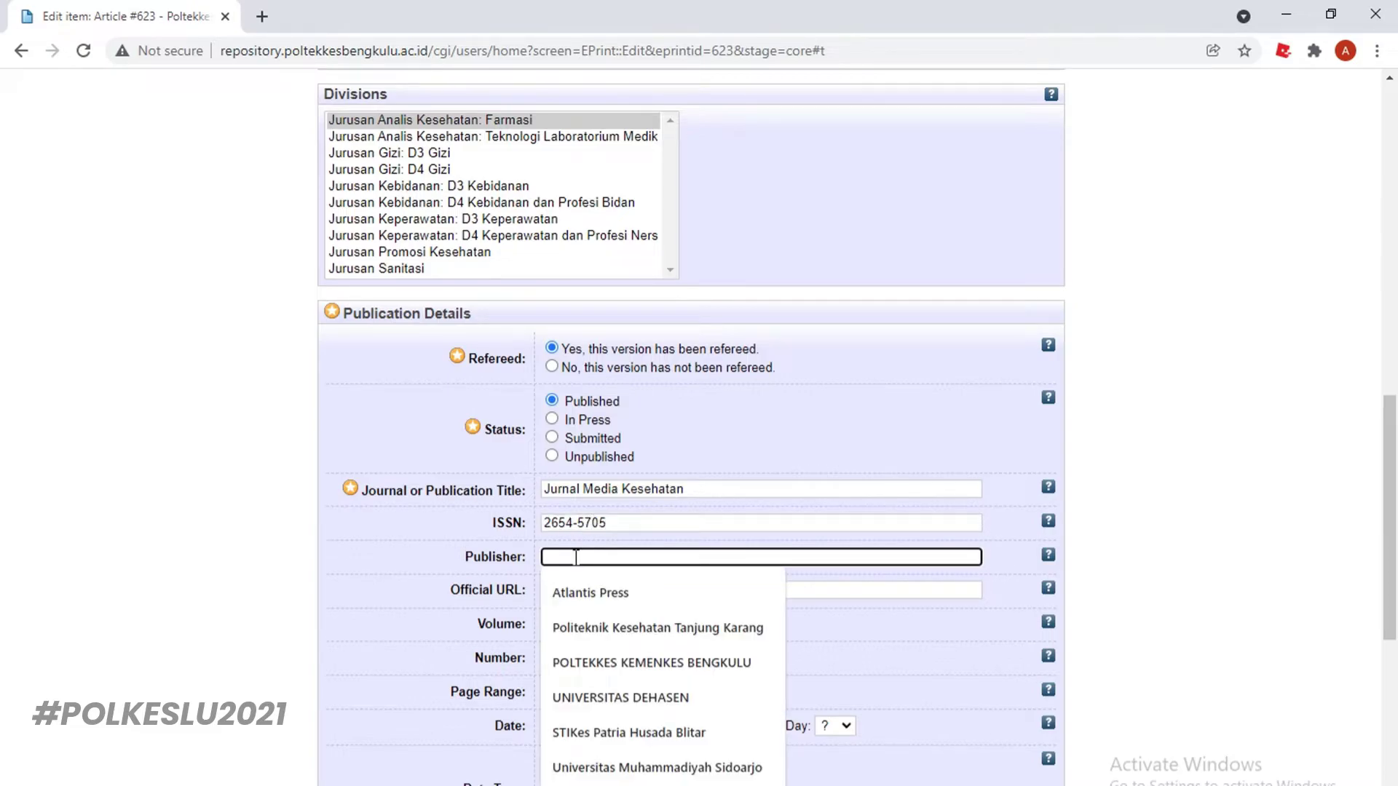
type("Poltekkes")
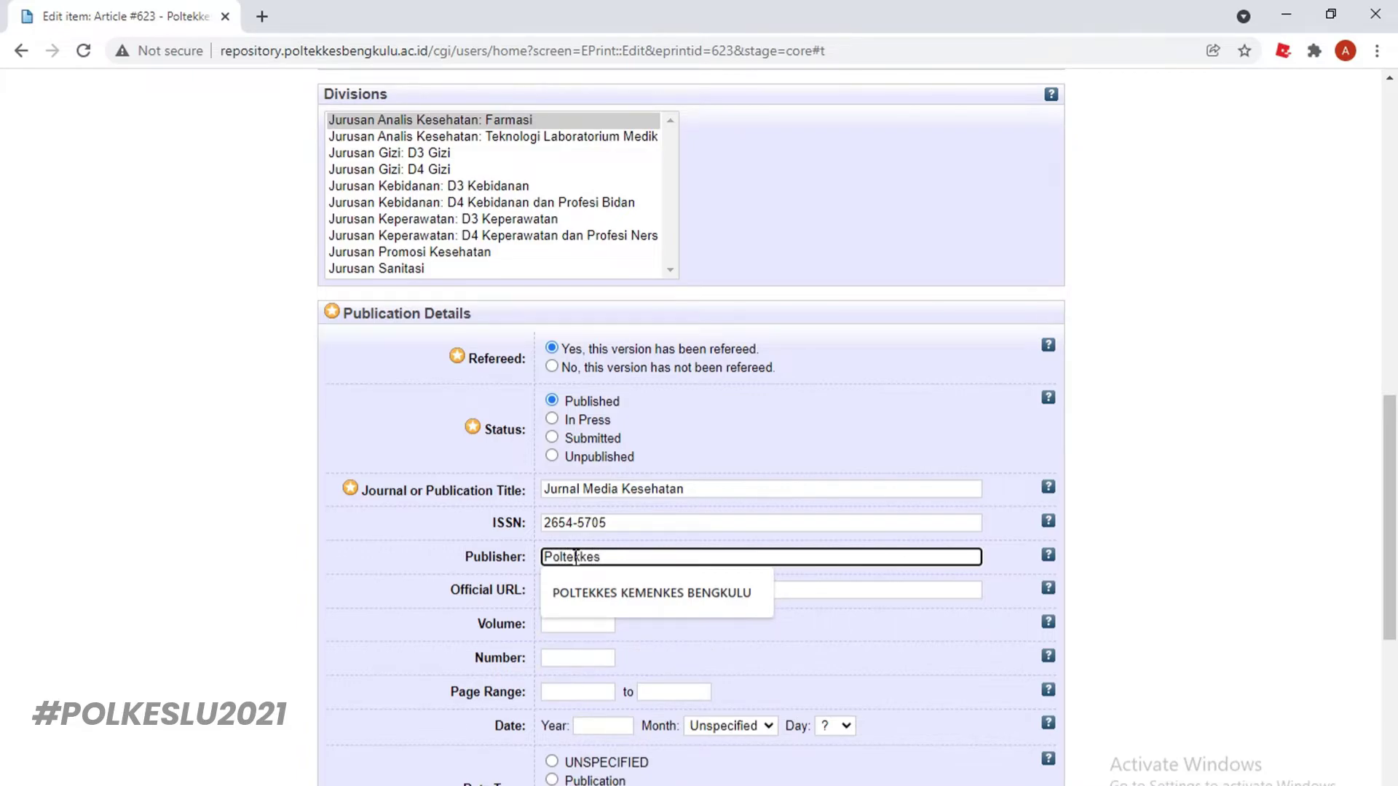
left_click(616, 594)
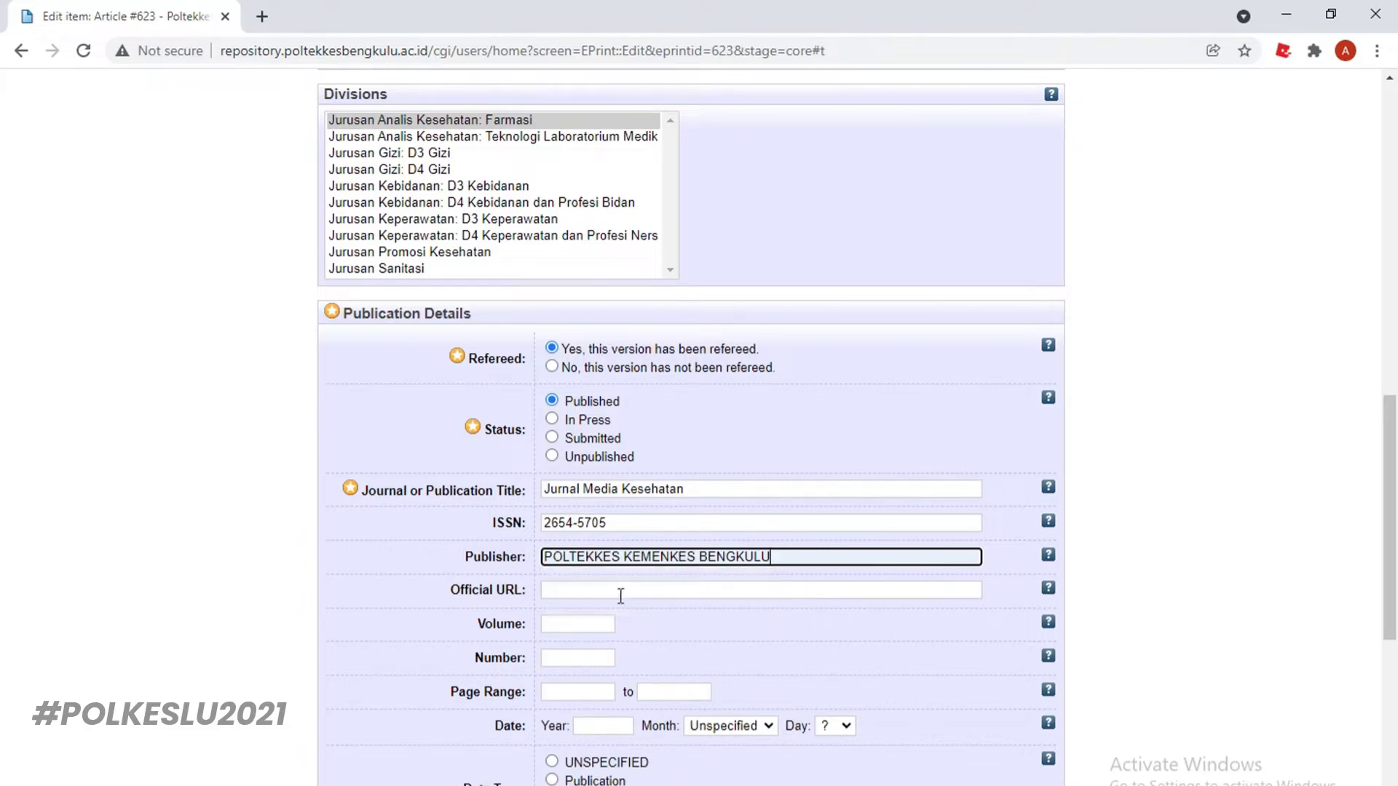
left_click(616, 592)
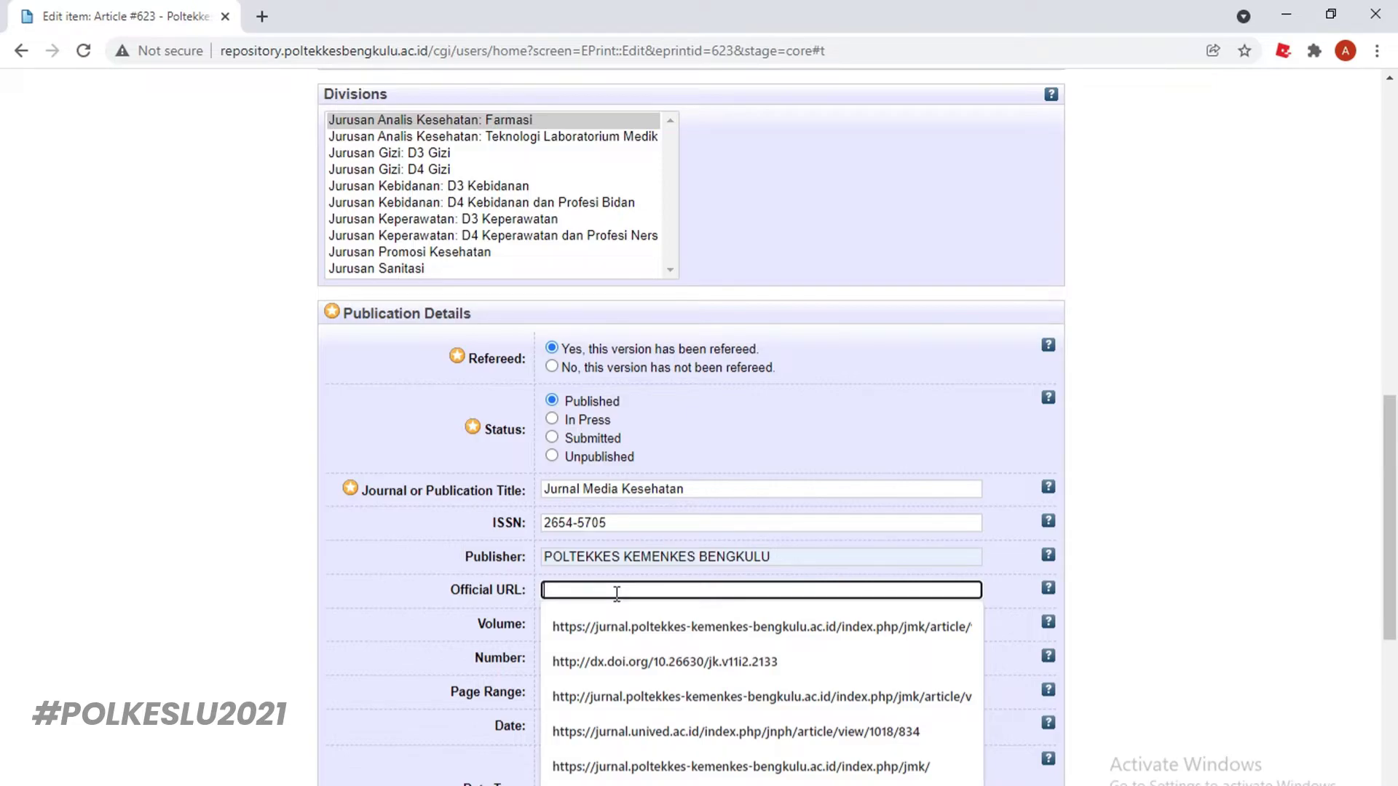
Fill in the official article URL, volume 13 and issue number 1
scroll(626, 521, "down", 3)
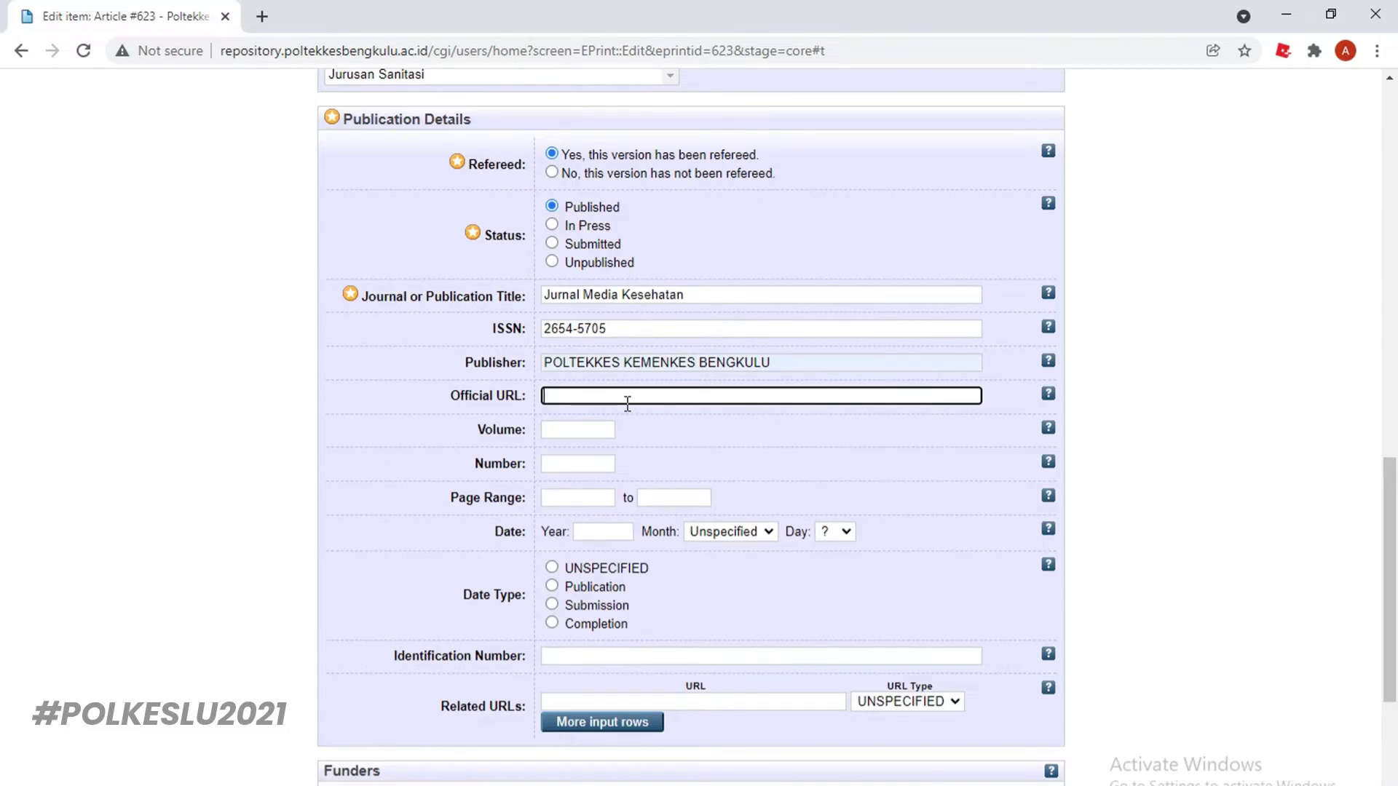
type("htt")
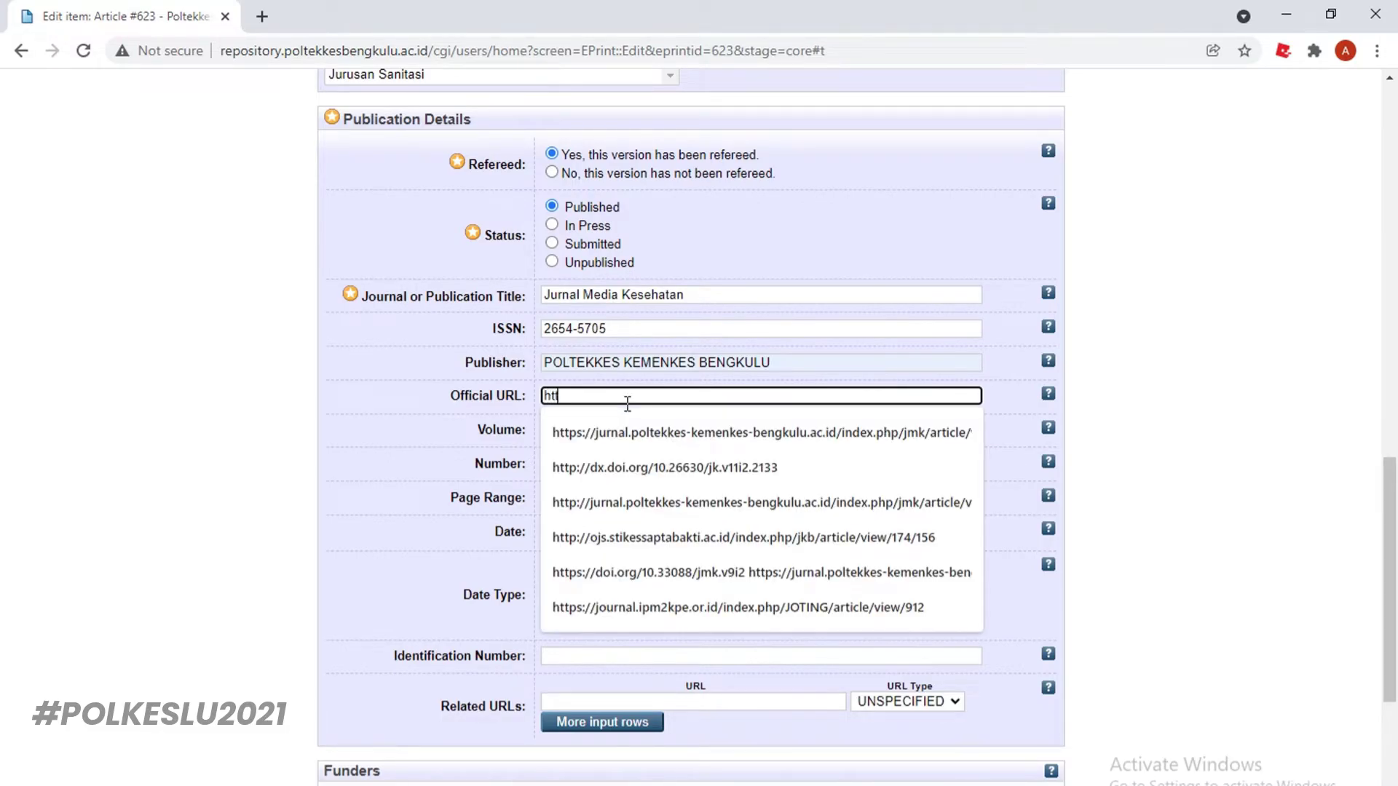
type("p://")
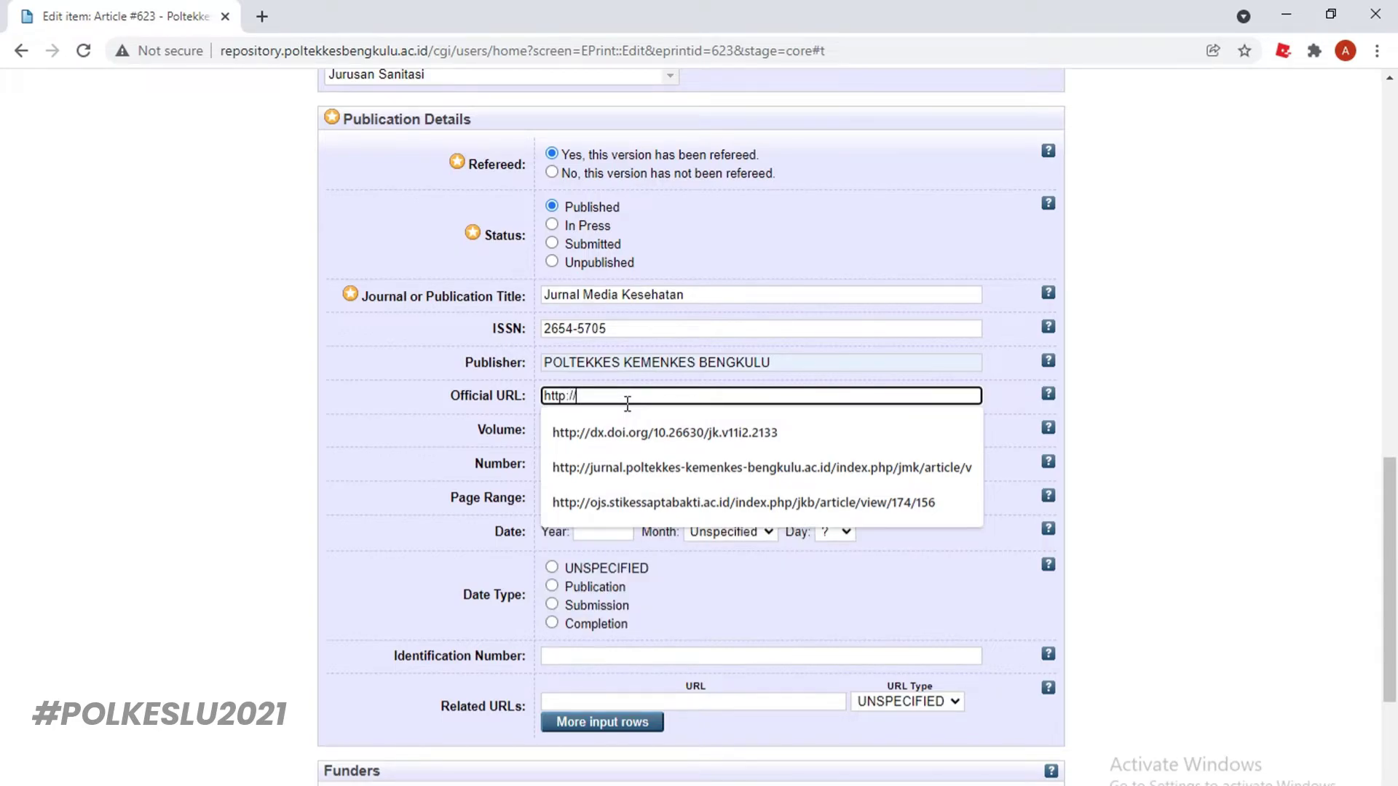
left_click(699, 469)
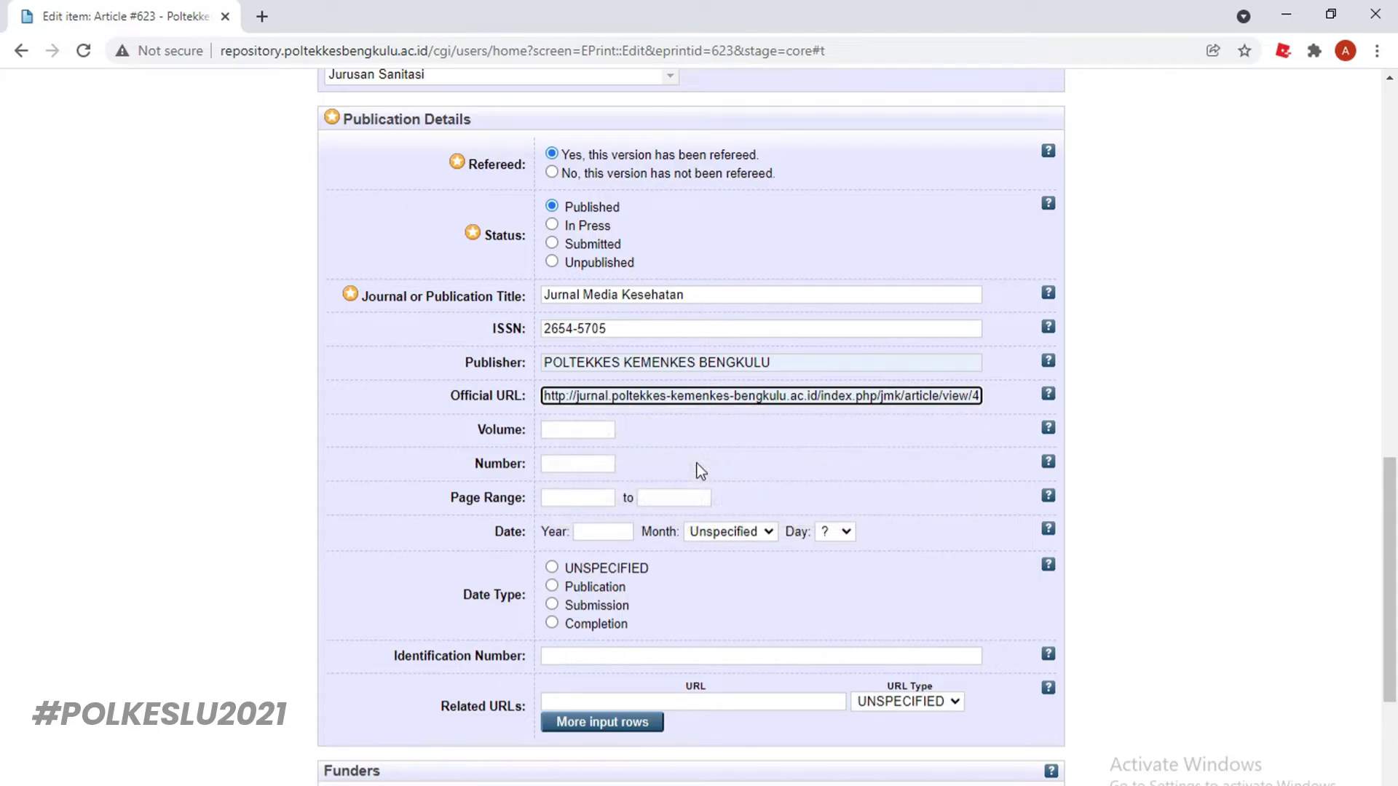
left_click(596, 431)
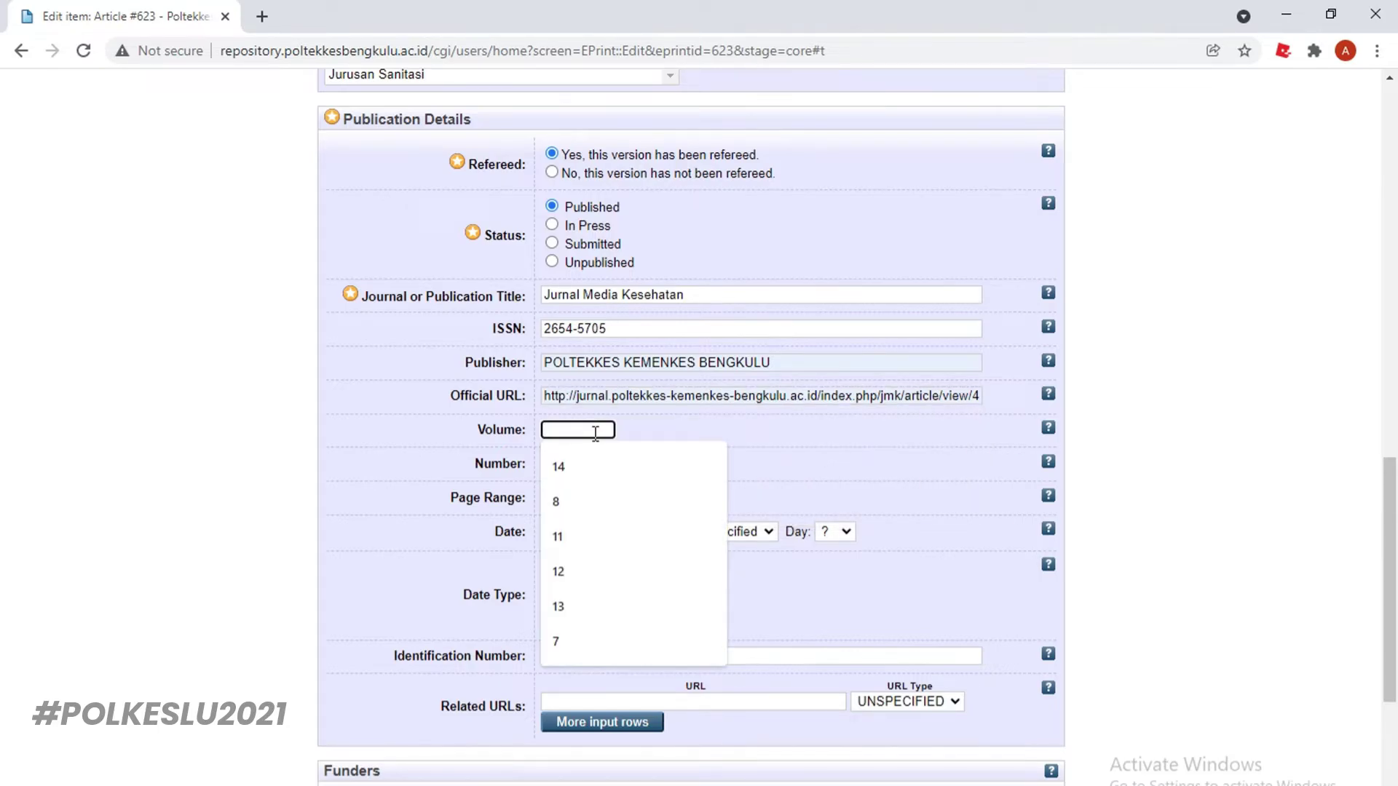
type("13")
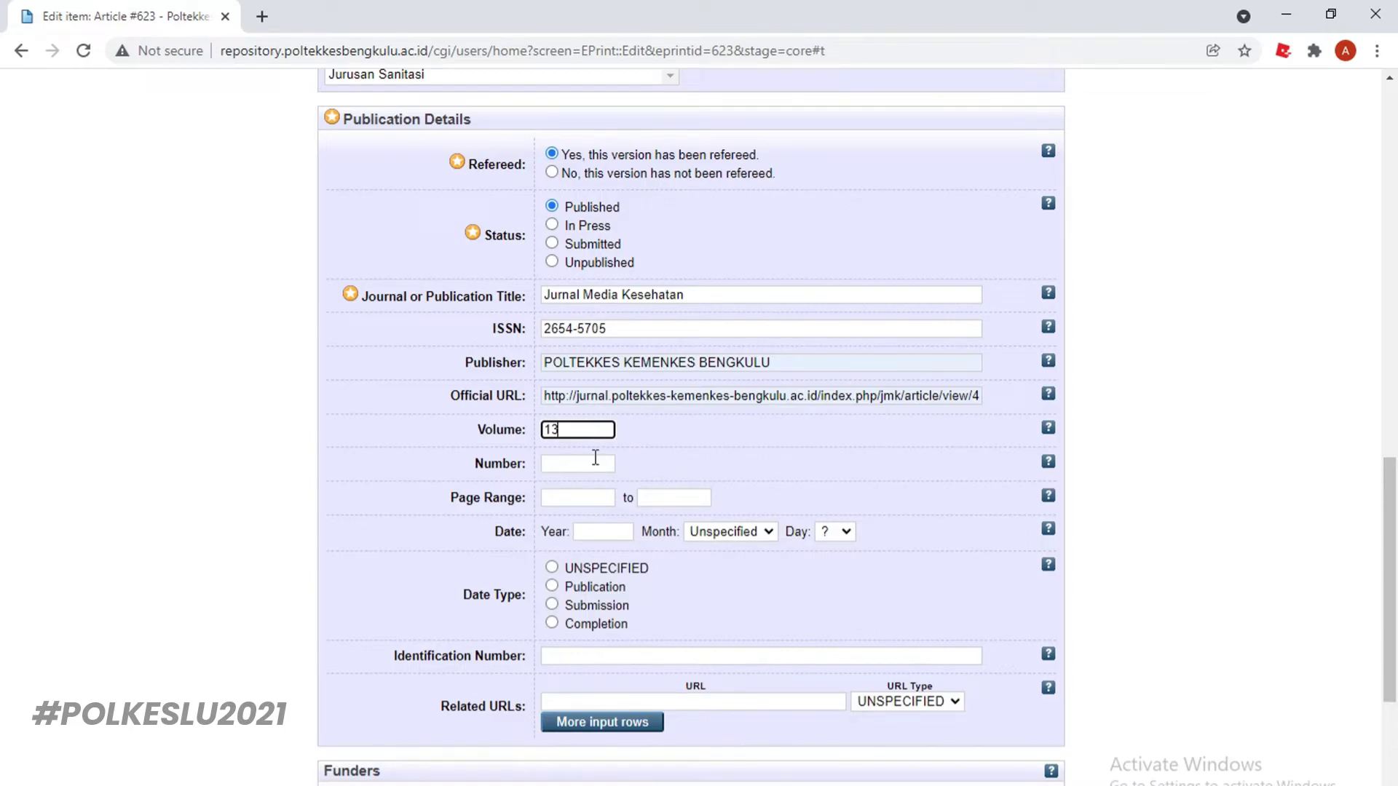
left_click(595, 463)
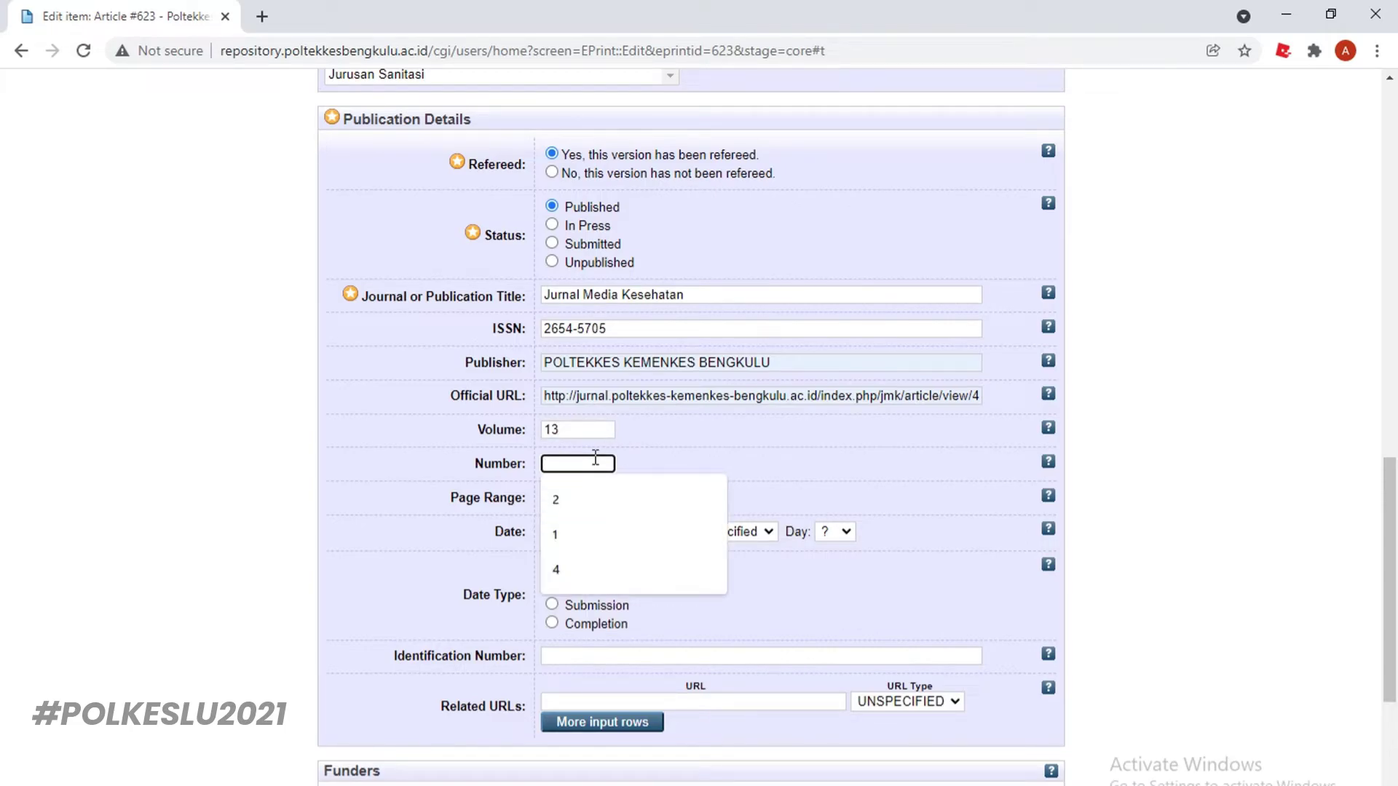
left_click(571, 545)
left_click(580, 538)
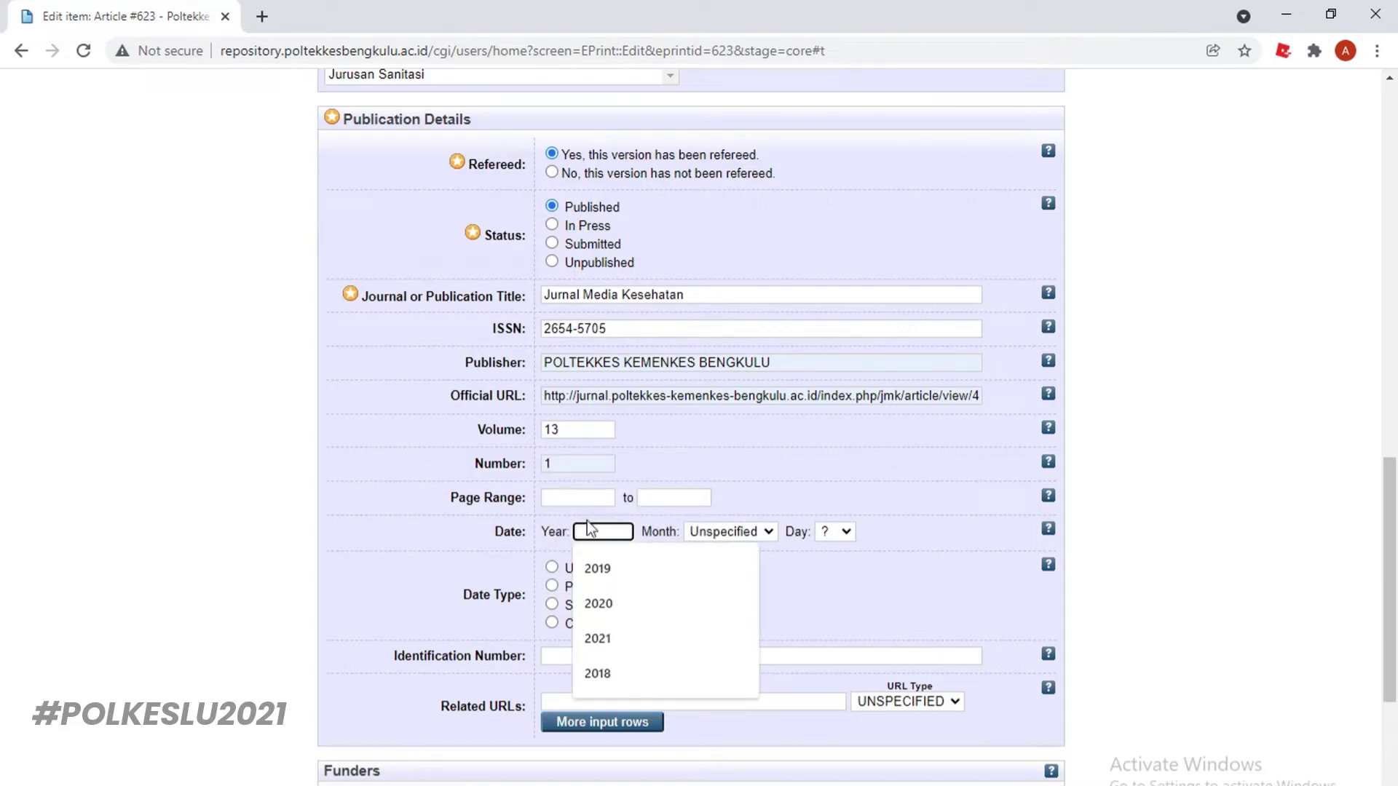
Set pages 13–17 and year 2020, marked as the publication date
left_click(586, 499)
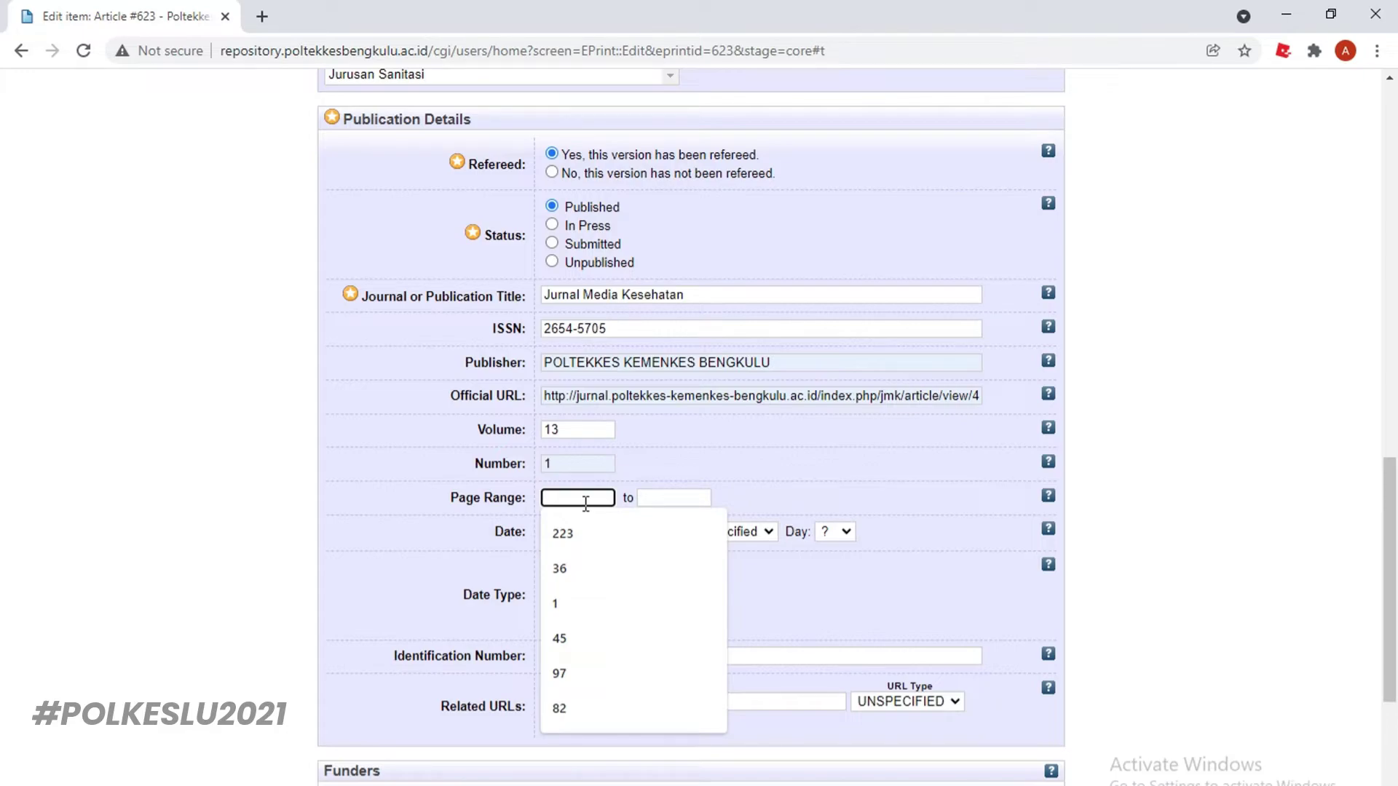
type("13")
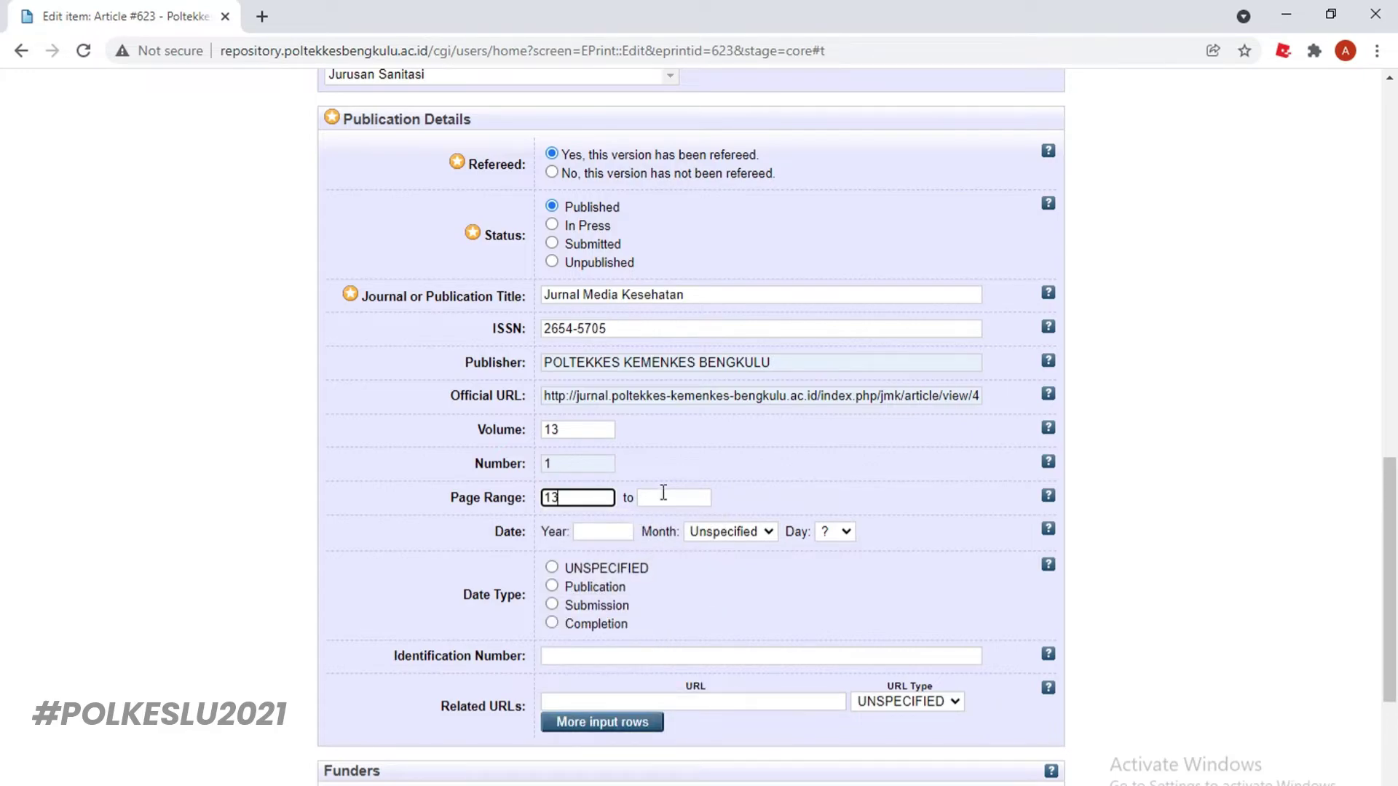
left_click(663, 495)
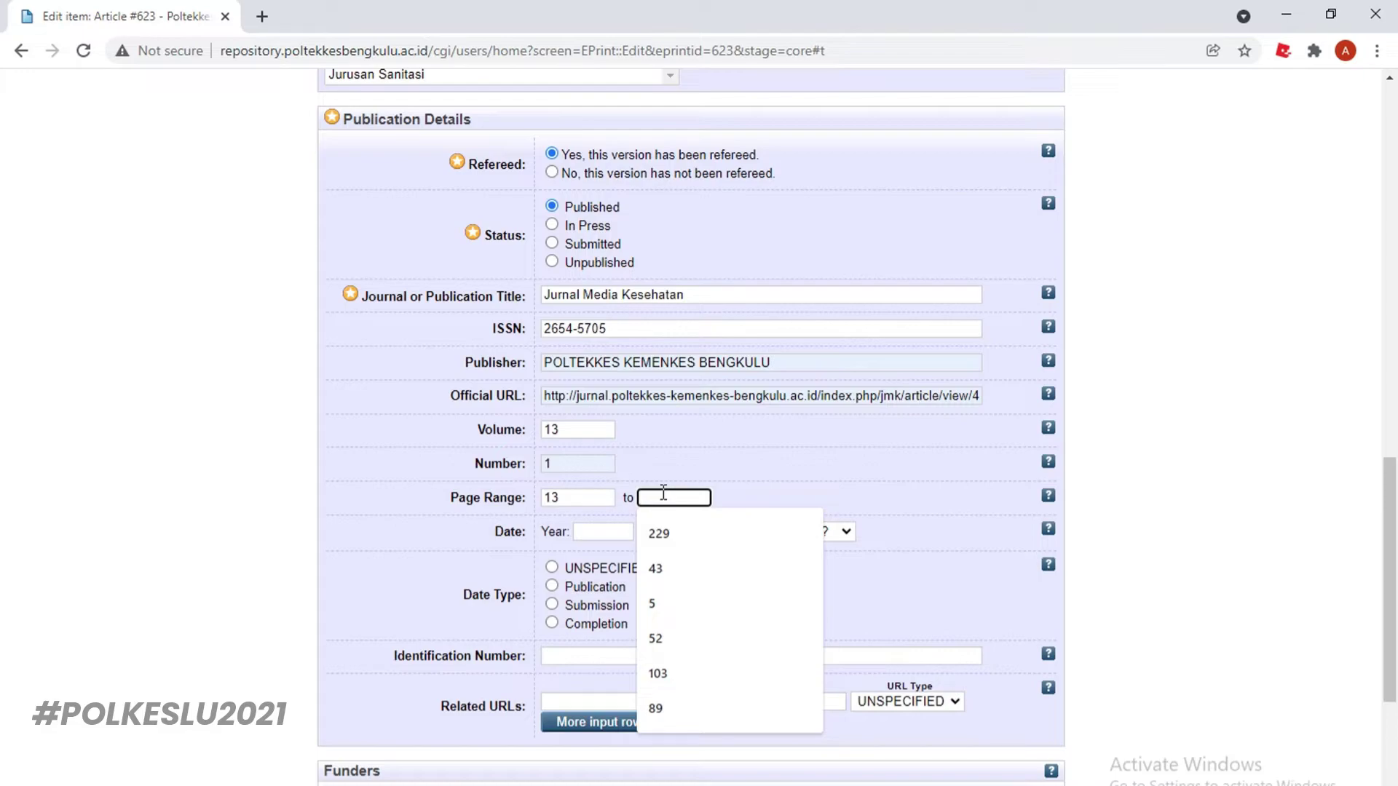
type("17")
left_click(610, 535)
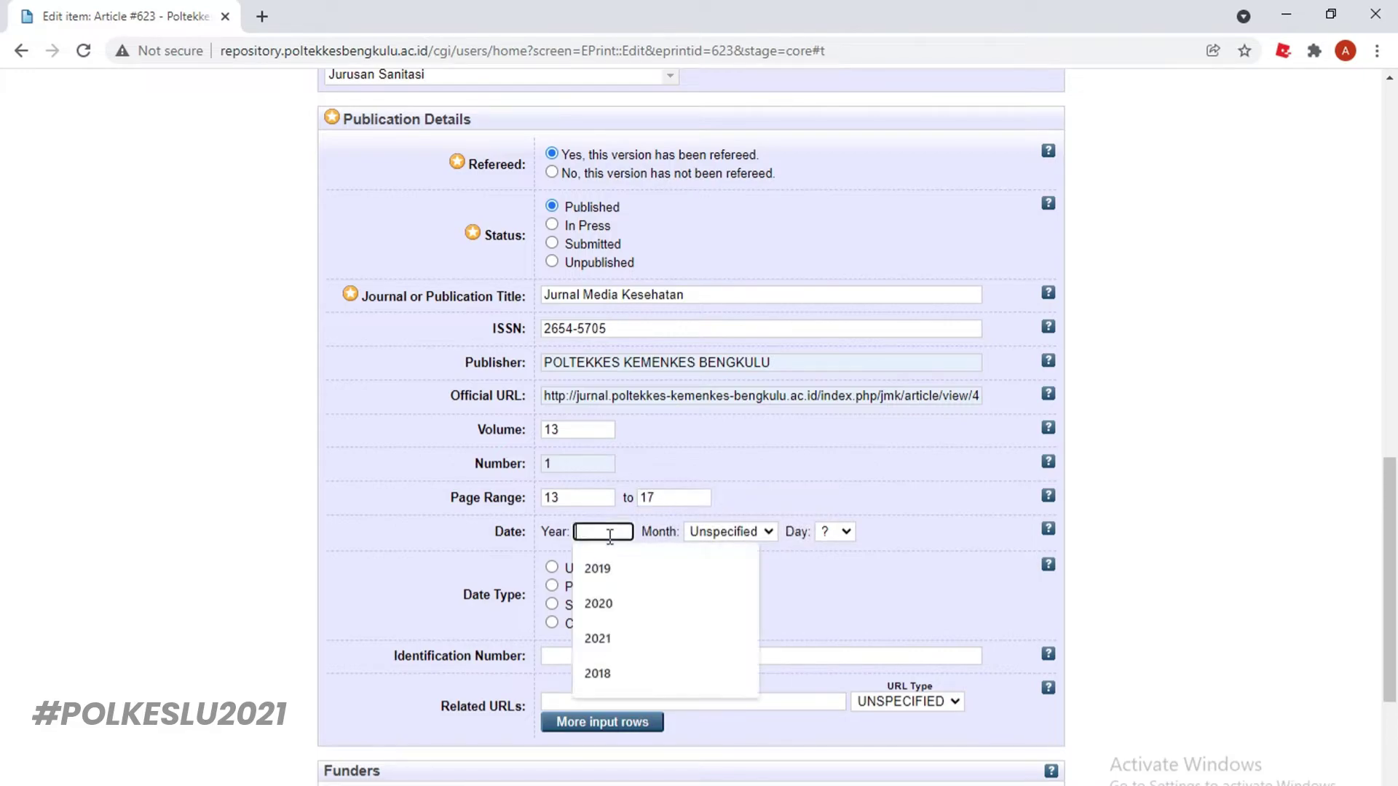
type("2020")
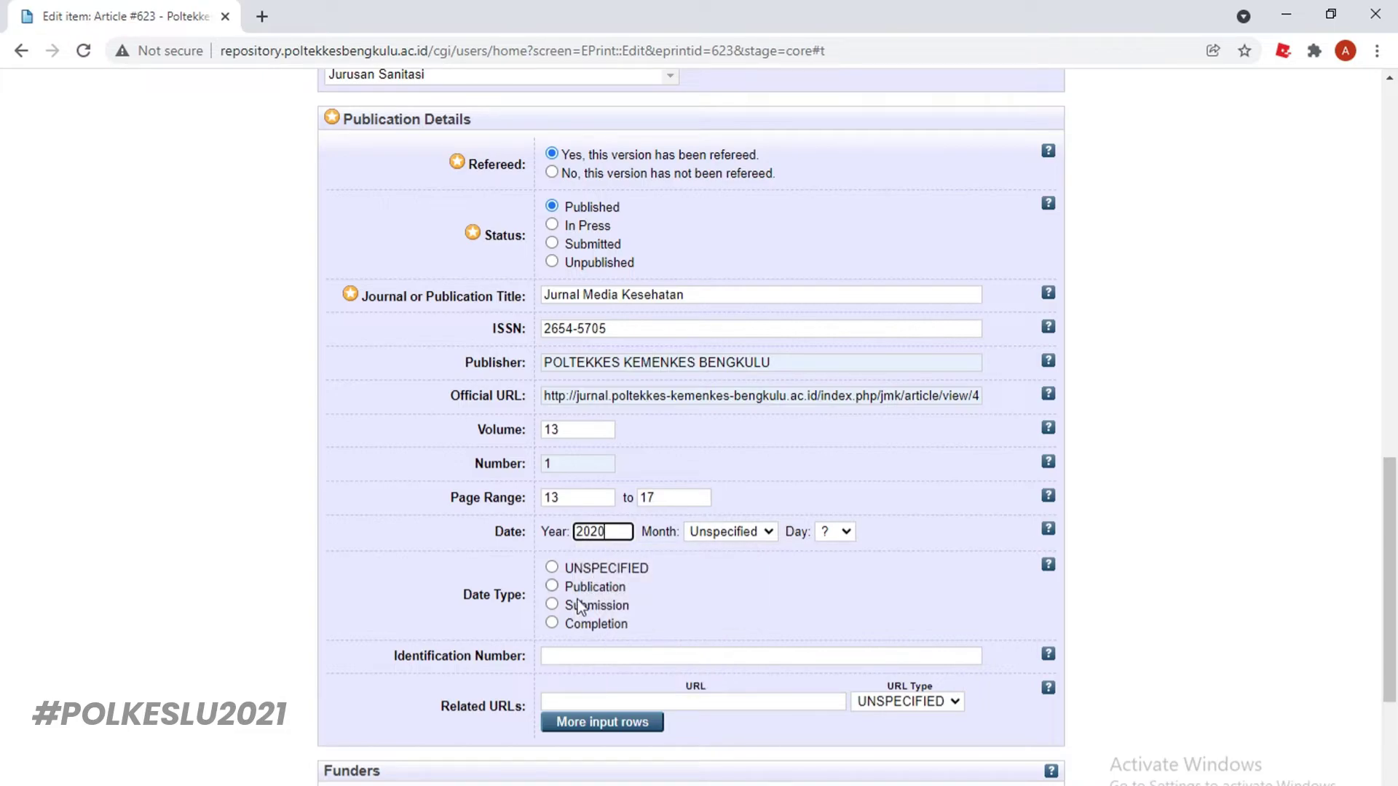
left_click(552, 586)
left_click(591, 659)
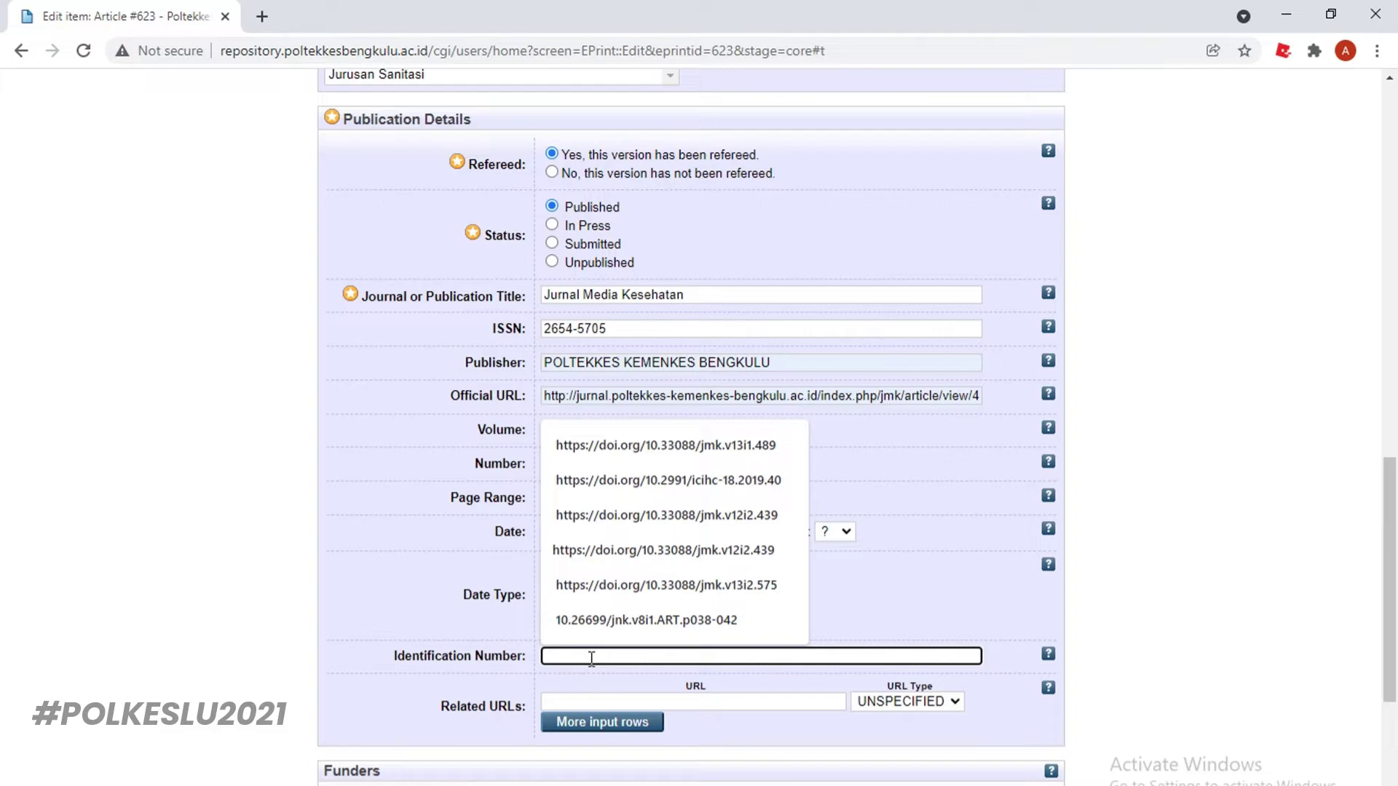
Expand the References section and place the cursor in its empty reference box
scroll(591, 659, "down", 3)
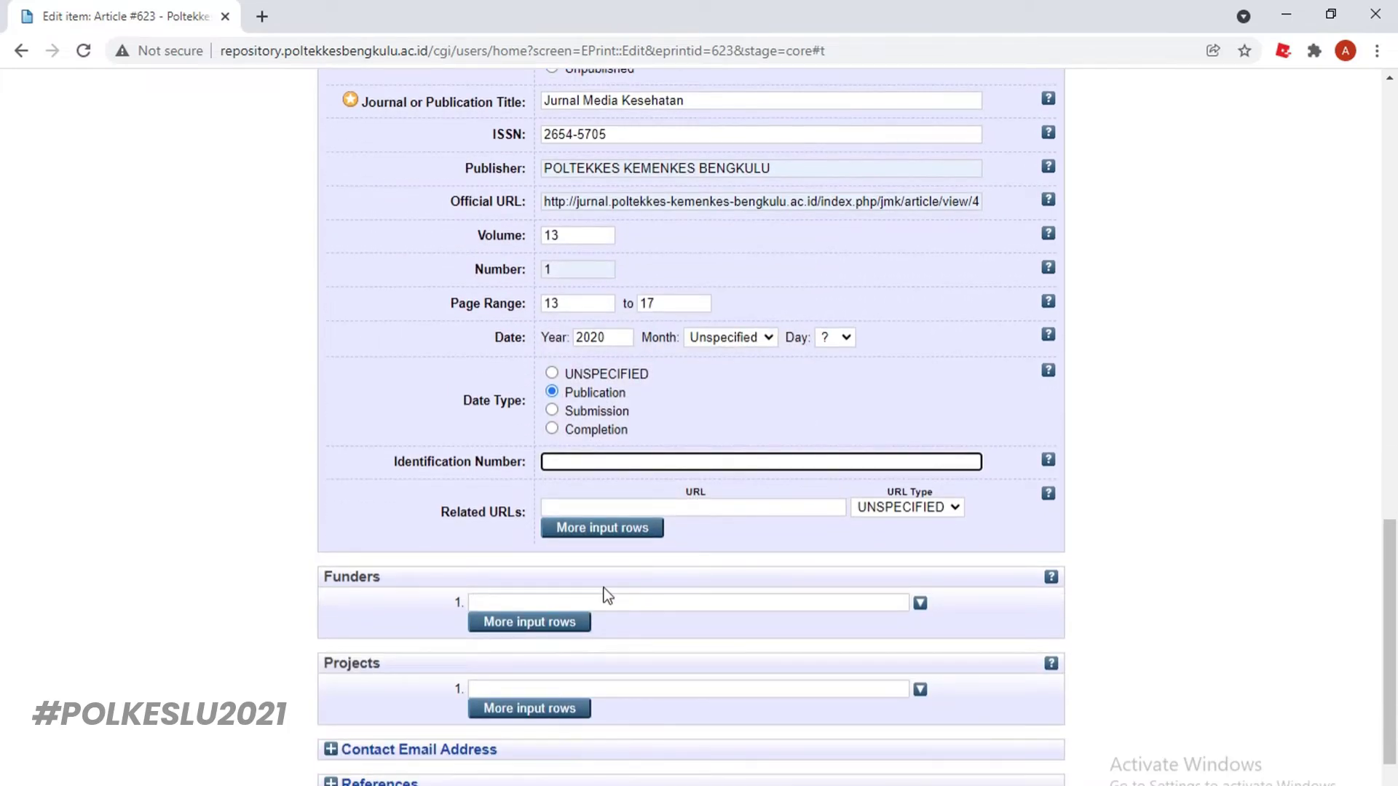
scroll(604, 588, "down", 3)
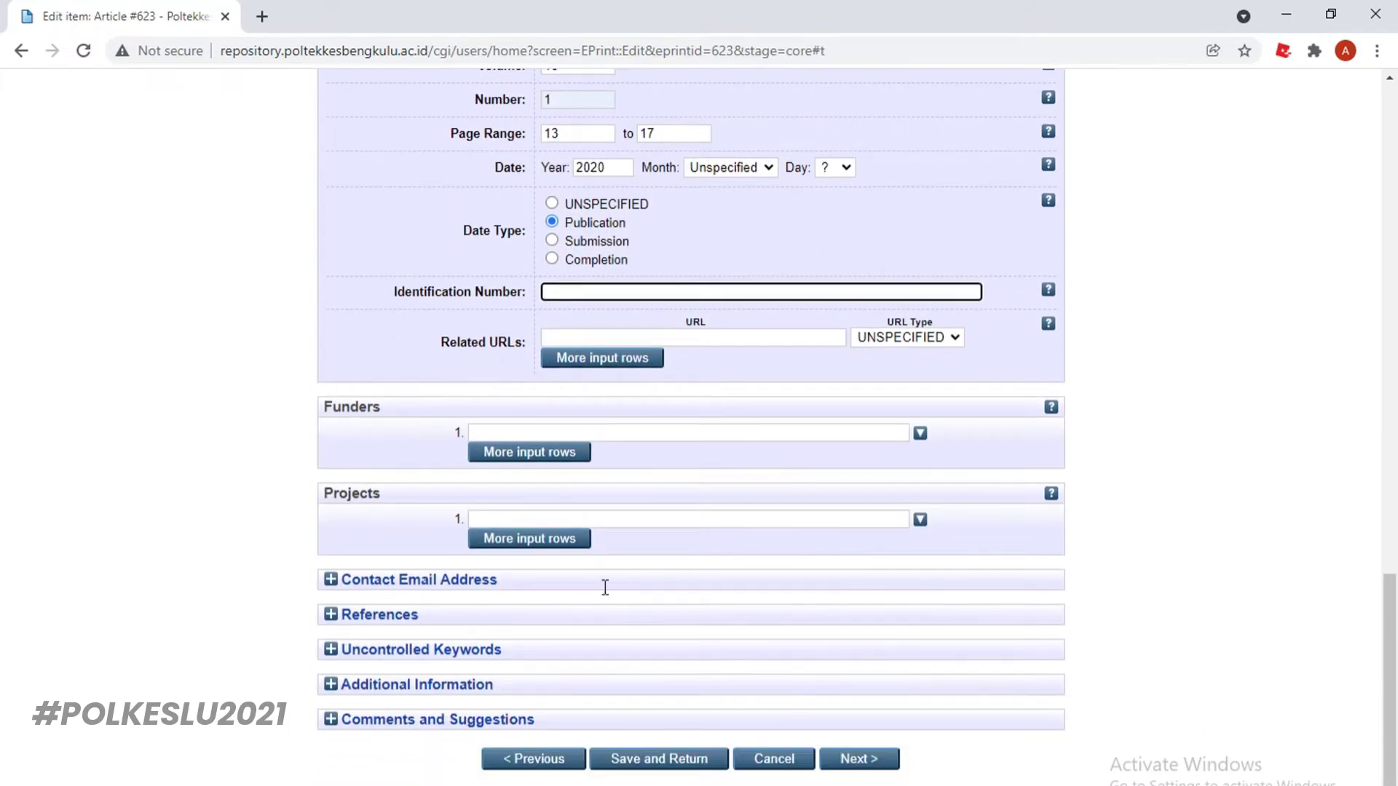
left_click(393, 617)
left_click(519, 653)
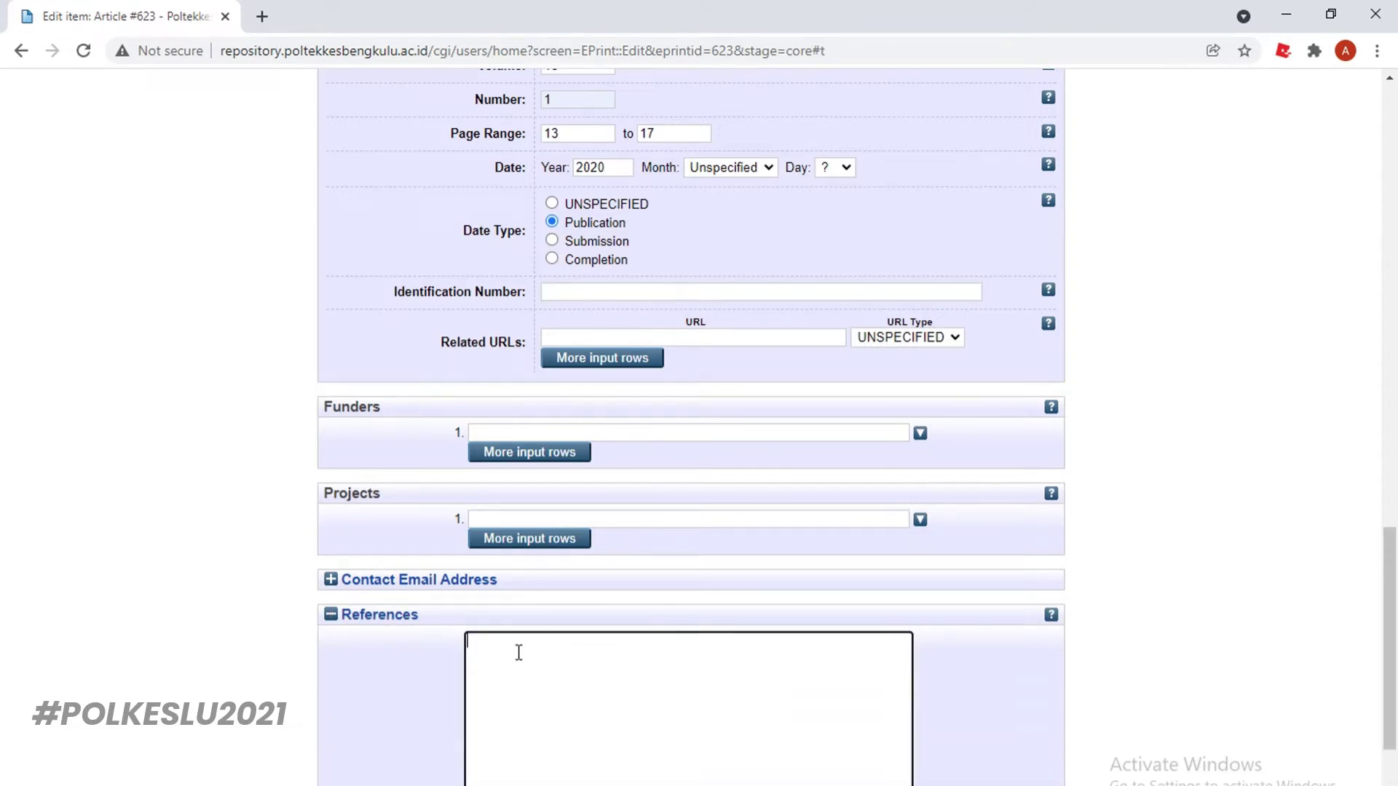
scroll(624, 658, "down", 1)
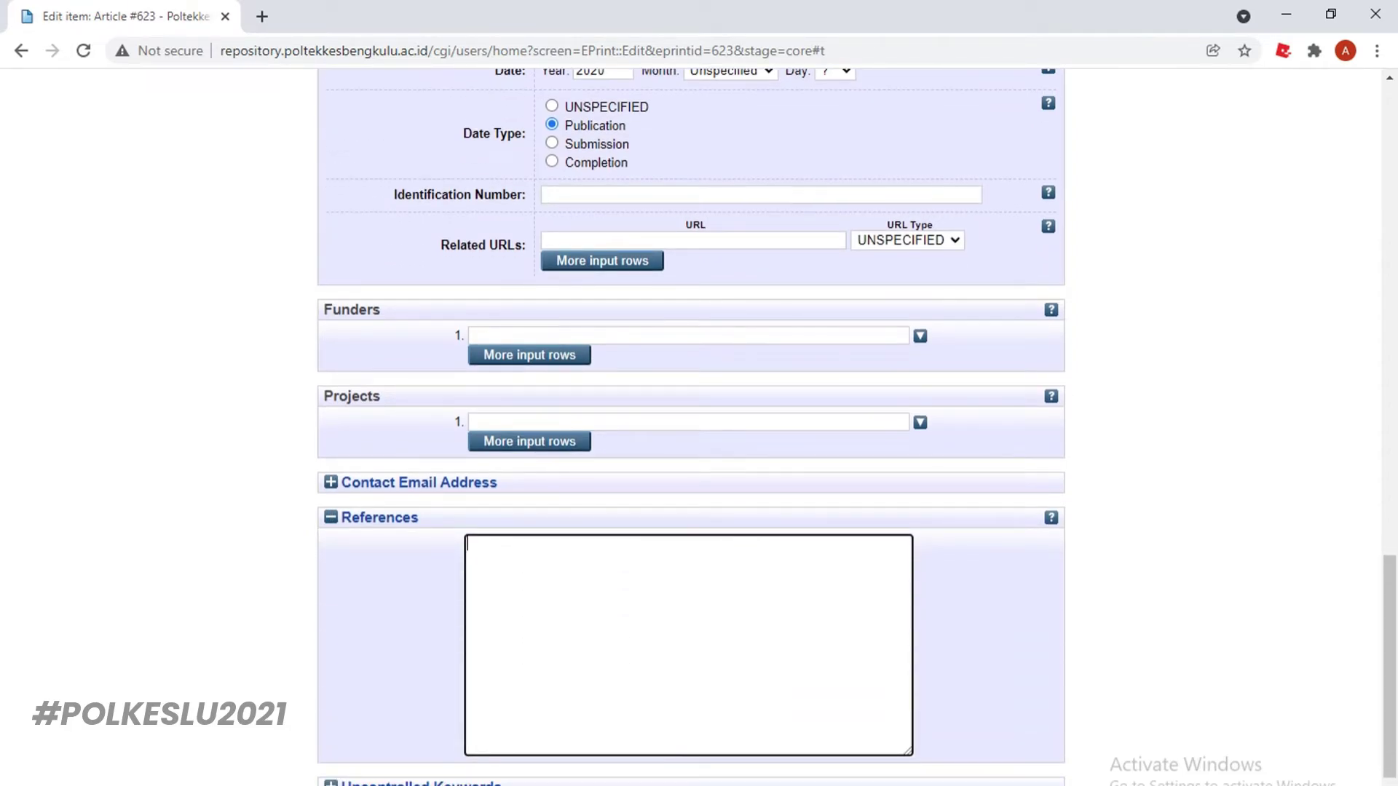
key("alt+Tab")
Copy the Ames and Denzin references from the PDF's DAFTAR RUJUKAN list into the References box
scroll(631, 486, "down", 1)
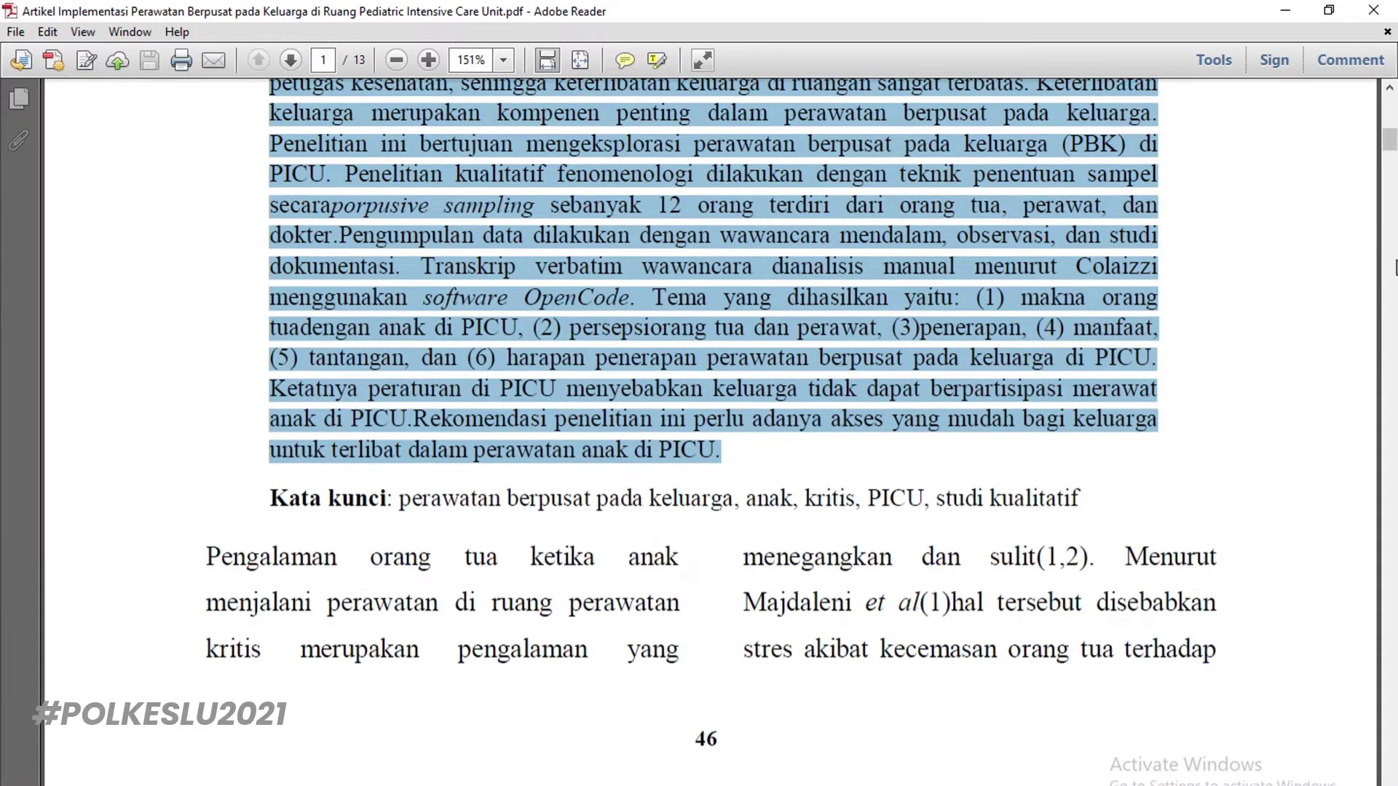
left_click_drag(1389, 139, 1393, 763)
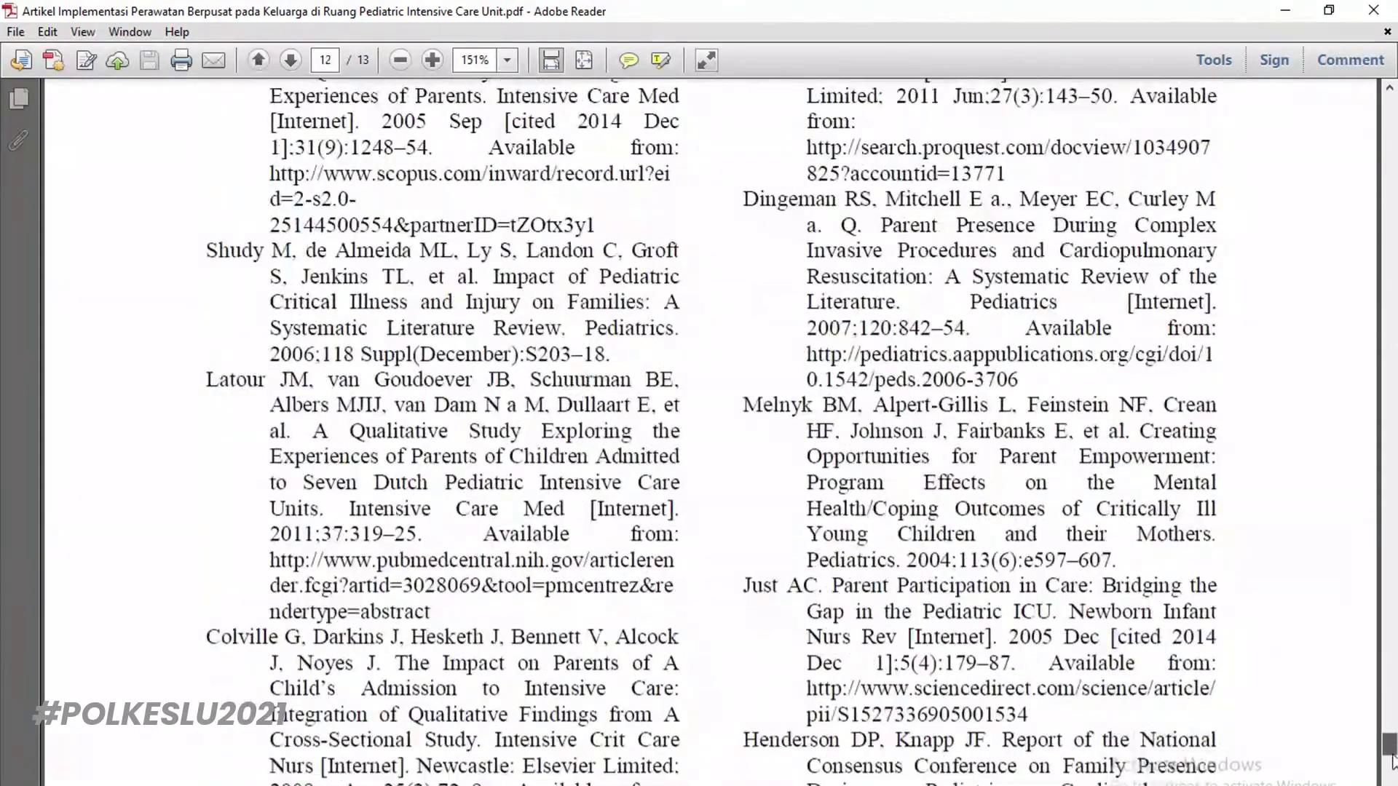
scroll(652, 539, "up", 10)
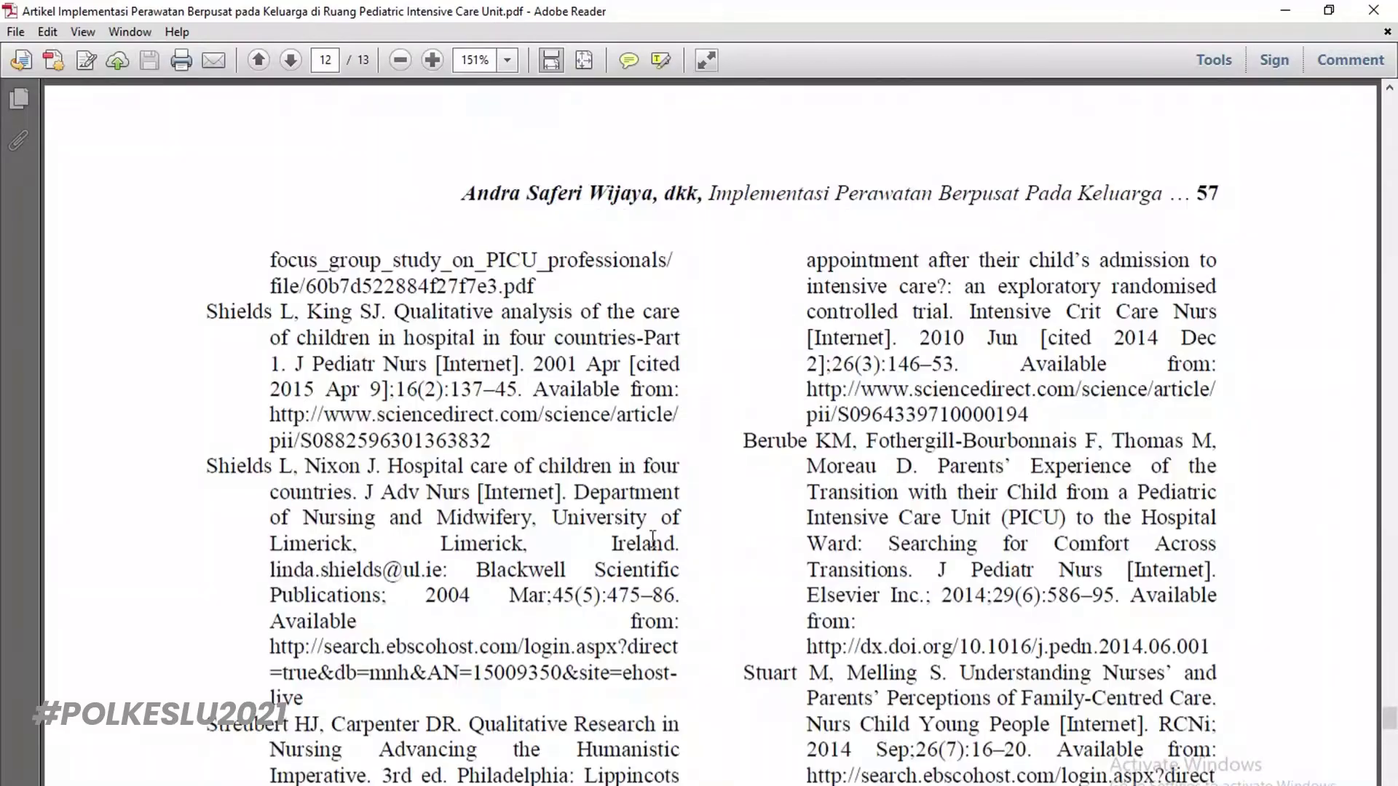
scroll(298, 364, "up", 9)
scroll(373, 368, "up", 8)
left_click_drag(207, 300, 520, 692)
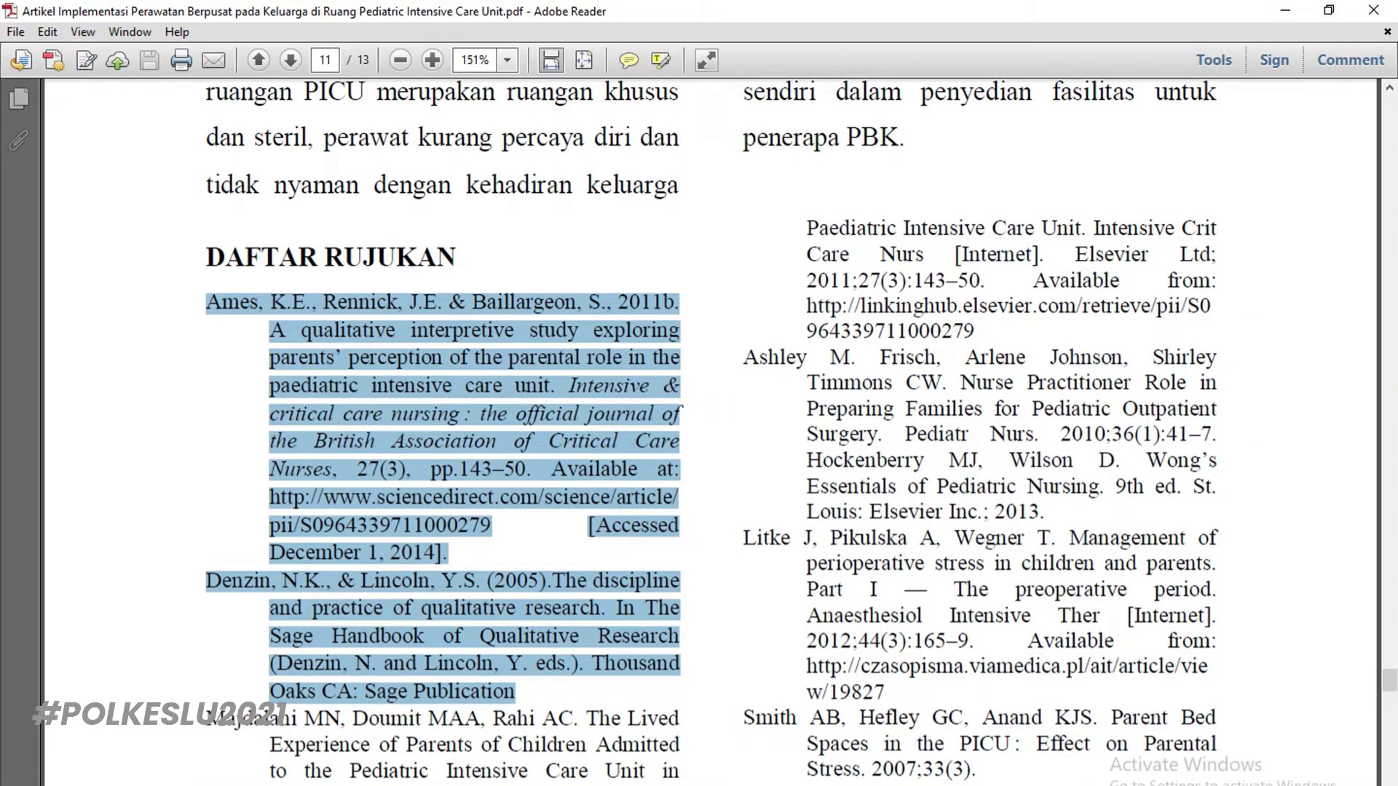
key("alt+Tab")
left_click(569, 664)
key("ctrl+v")
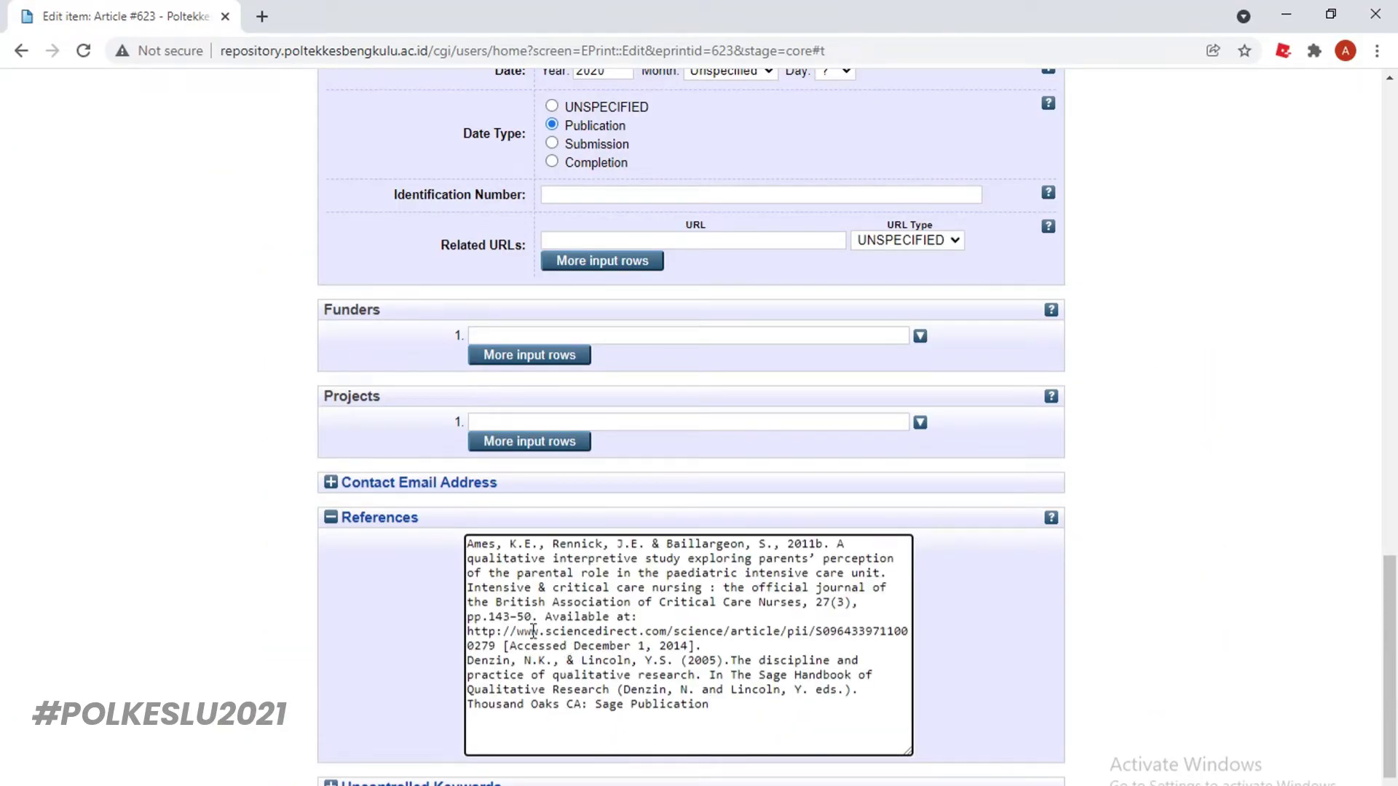
Add a blank line between the Ames and Denzin references, keeping the Ames reference one paragraph
left_click(467, 660)
key("Return")
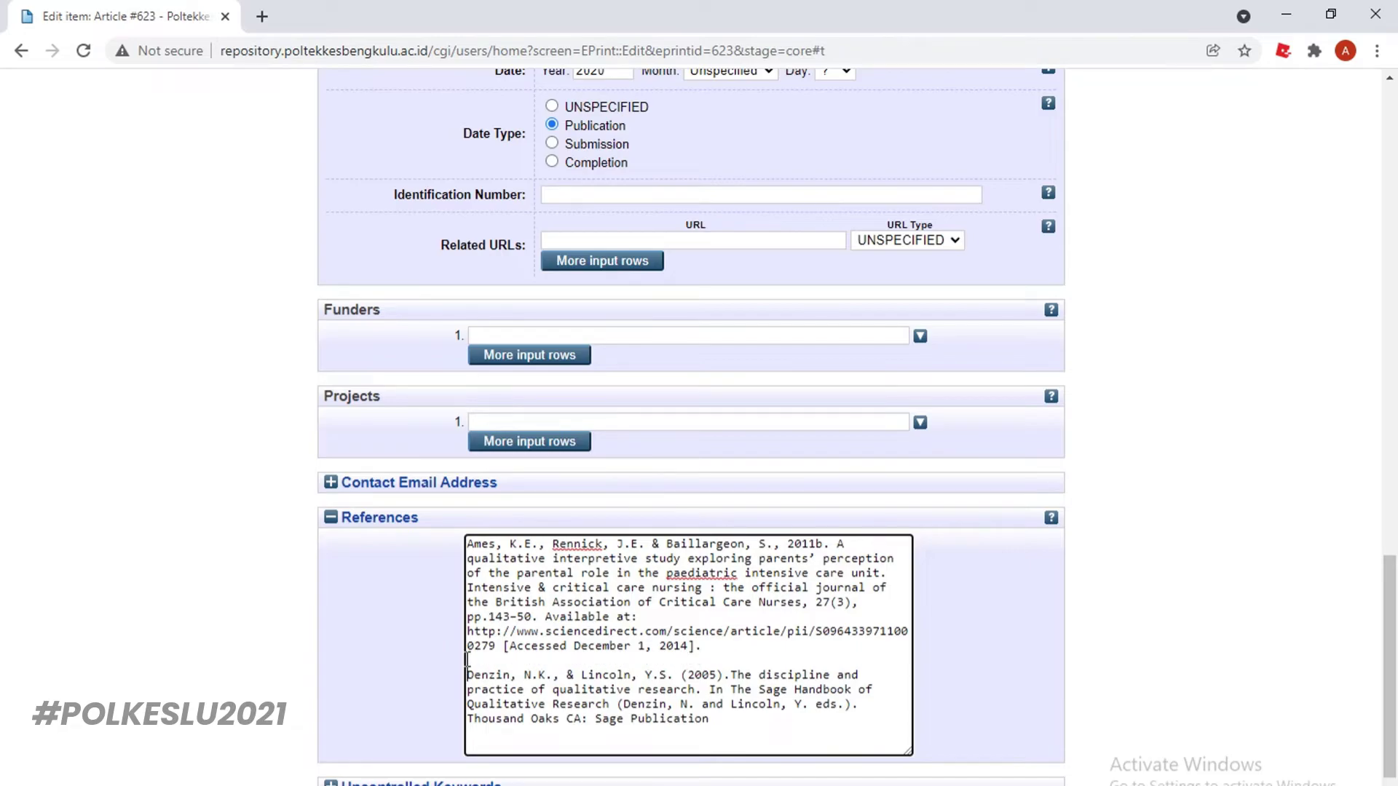
left_click(501, 644)
key("Return")
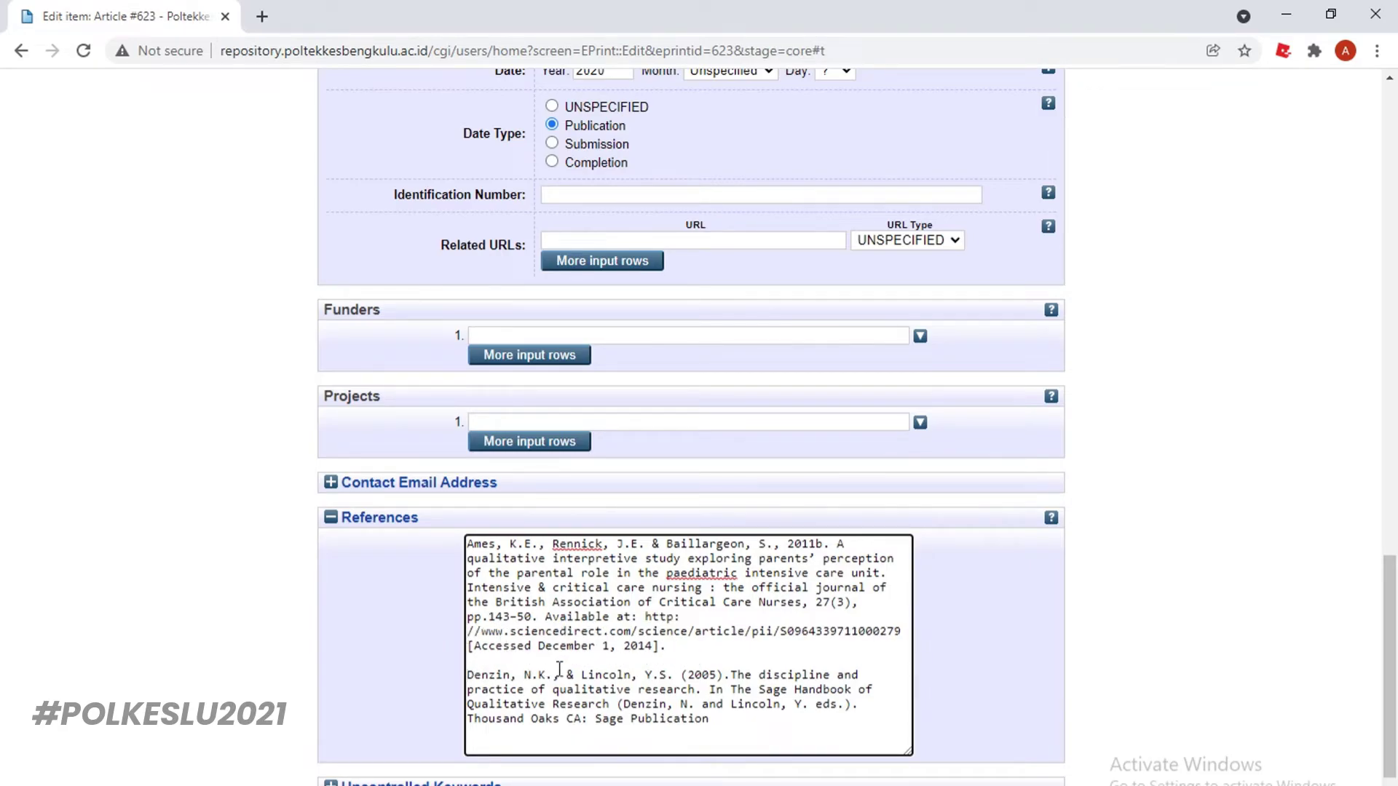
key("BackSpace")
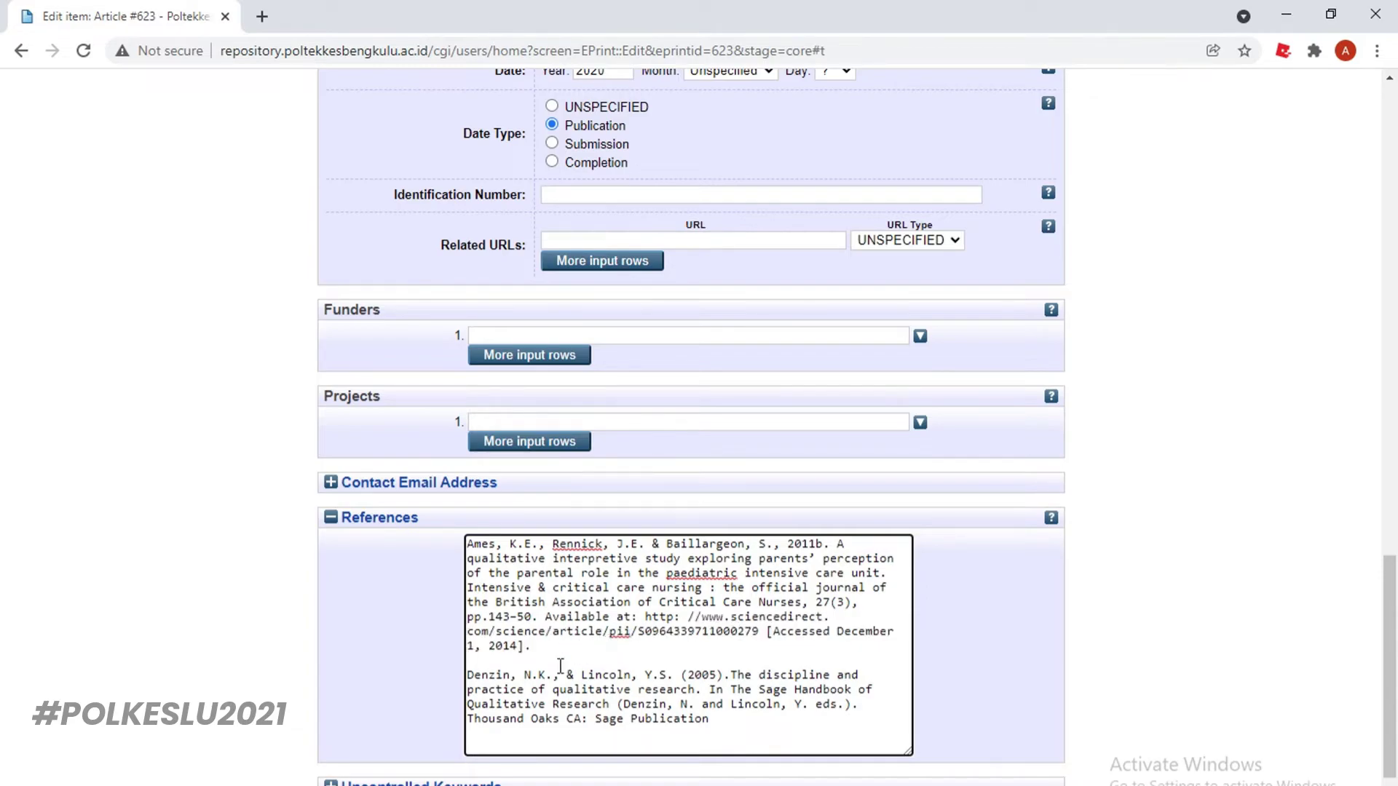
Expand the Uncontrolled Keywords section and place the cursor in its empty field
scroll(659, 726, "down", 2)
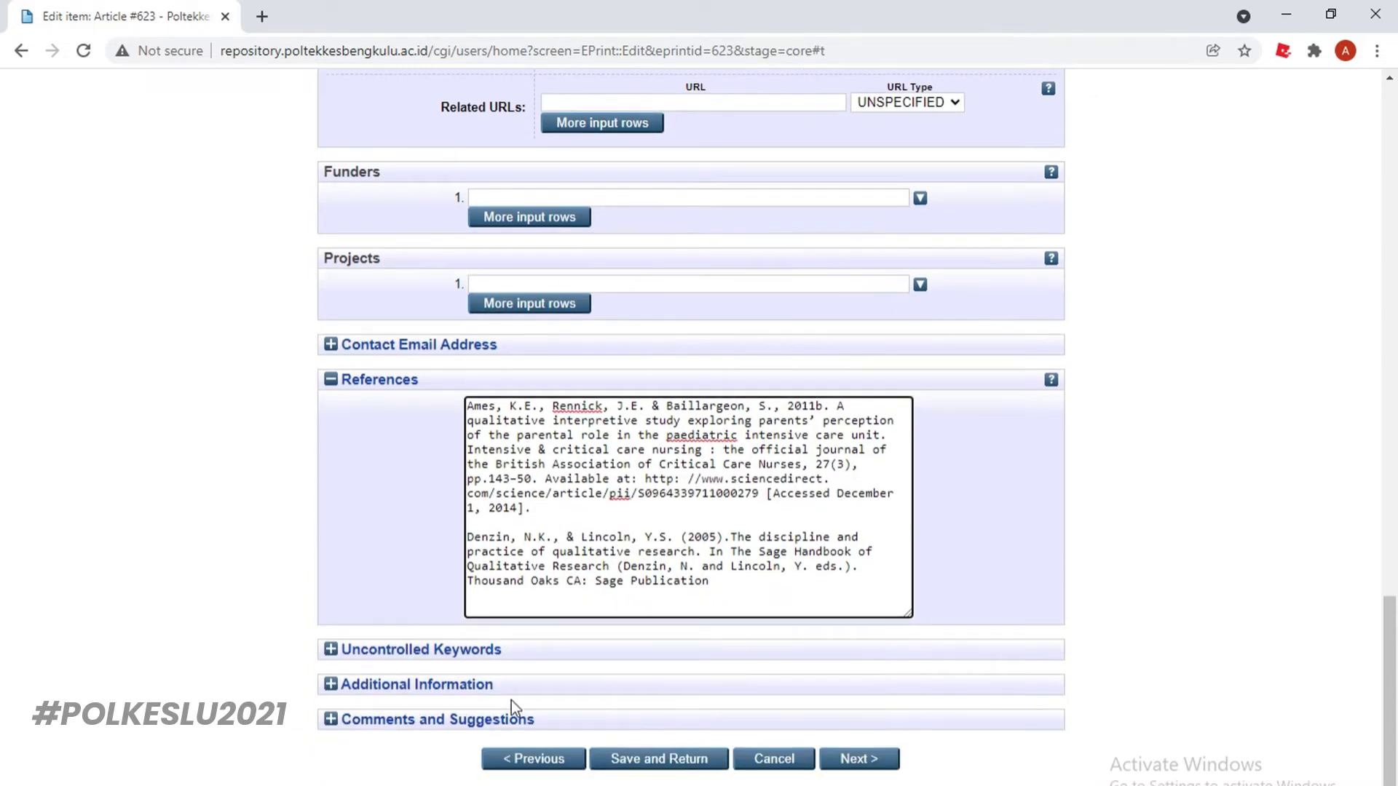
left_click(478, 651)
left_click(507, 674)
scroll(689, 665, "up", 15)
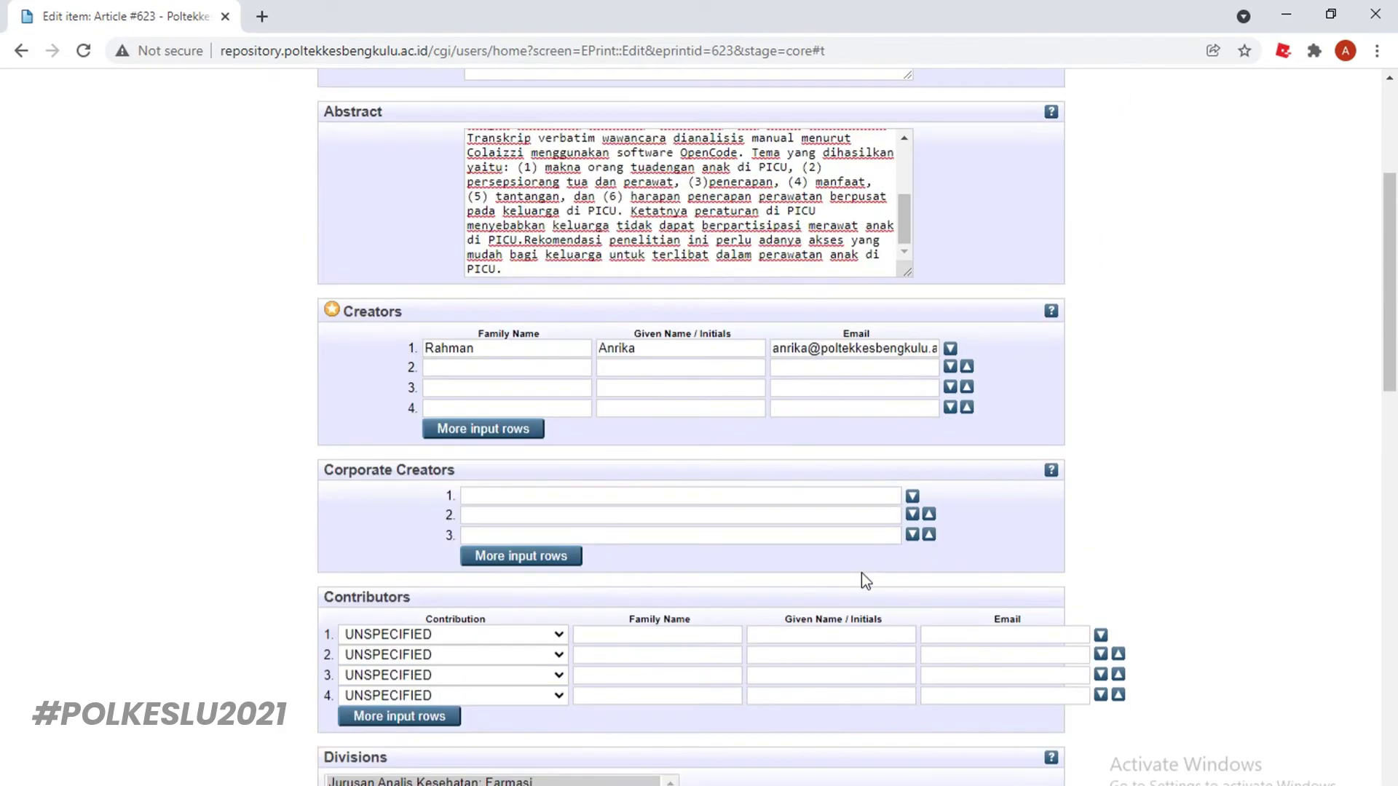
Copy the Kata kunci keyword line from page 1 of the article PDF
scroll(890, 692, "down", 3)
key("alt+Tab")
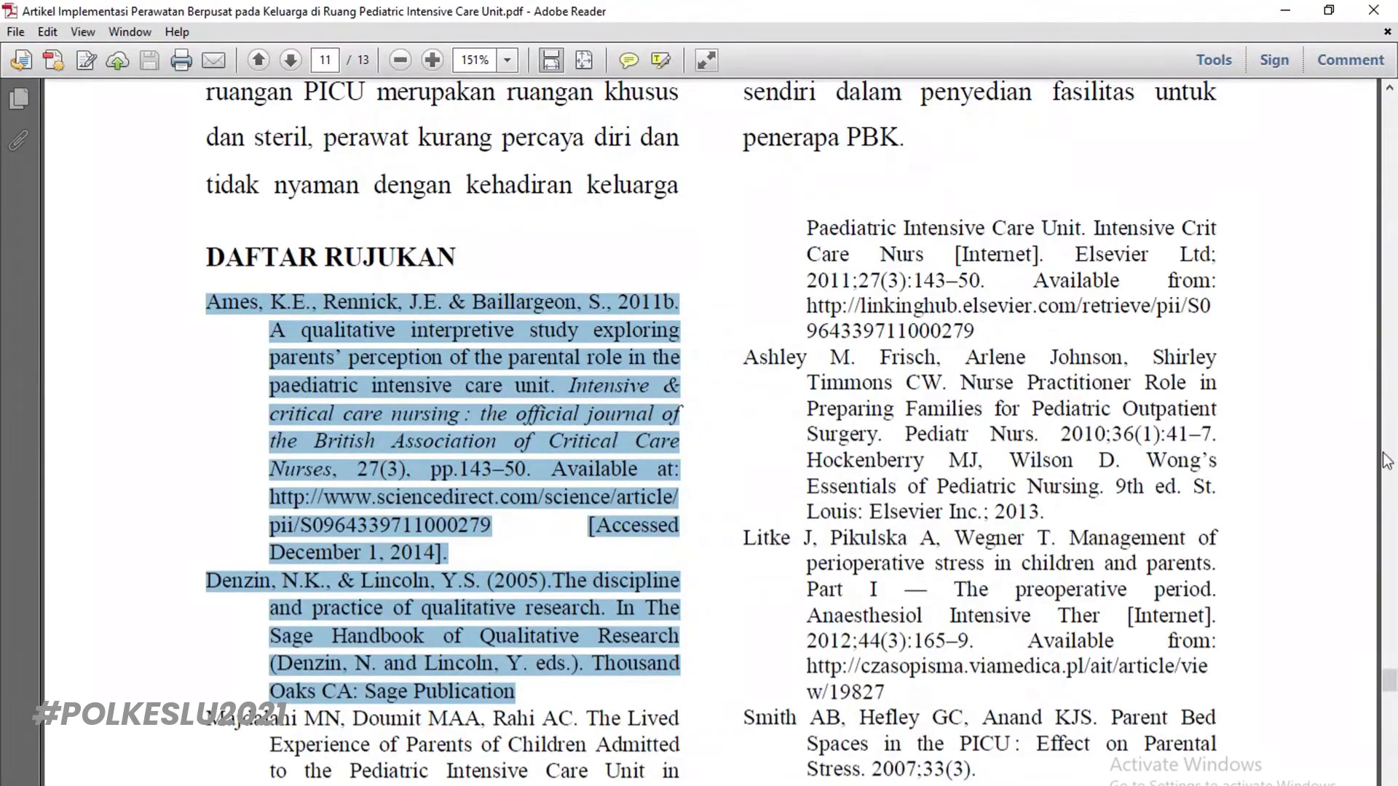
left_click_drag(1390, 682, 1389, 111)
scroll(709, 418, "down", 3)
scroll(709, 418, "down", 4)
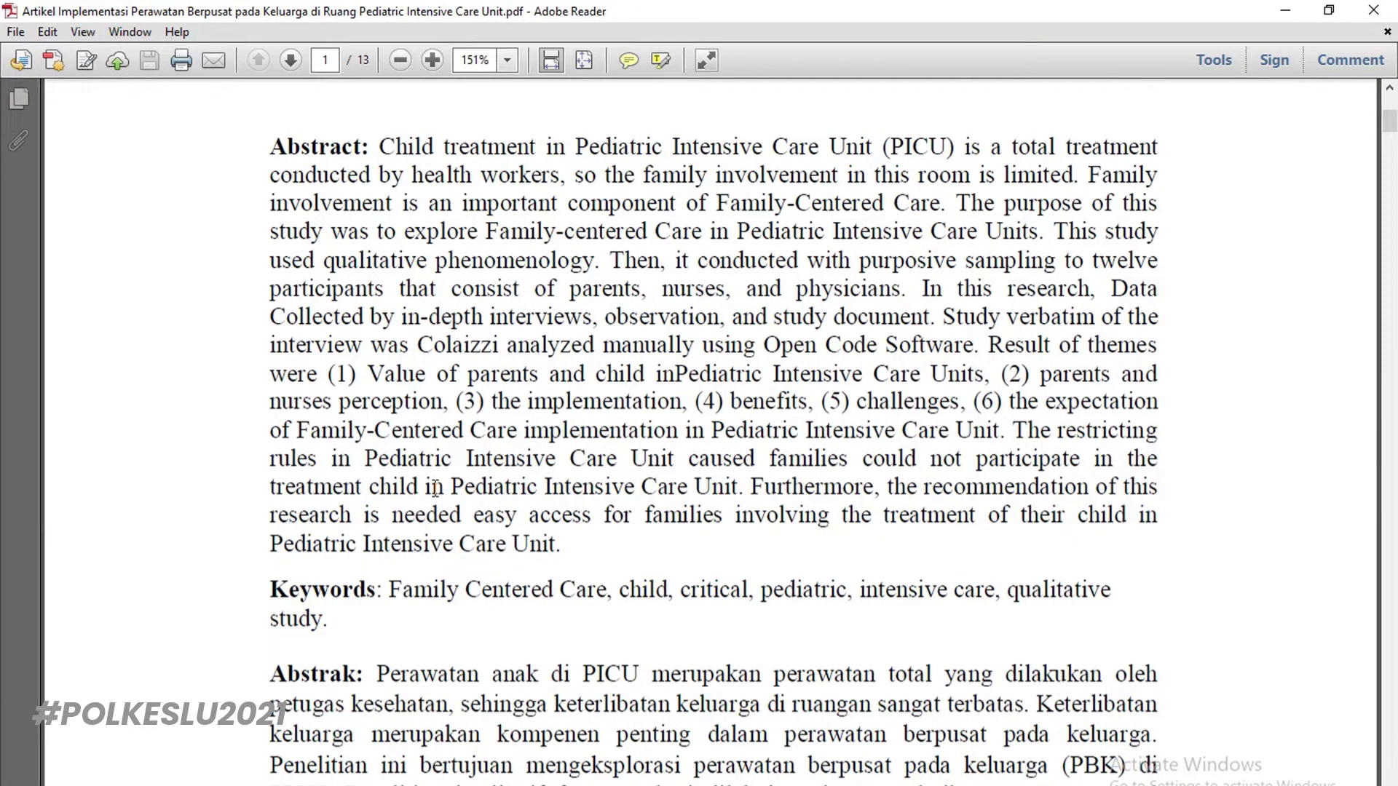
scroll(434, 488, "down", 3)
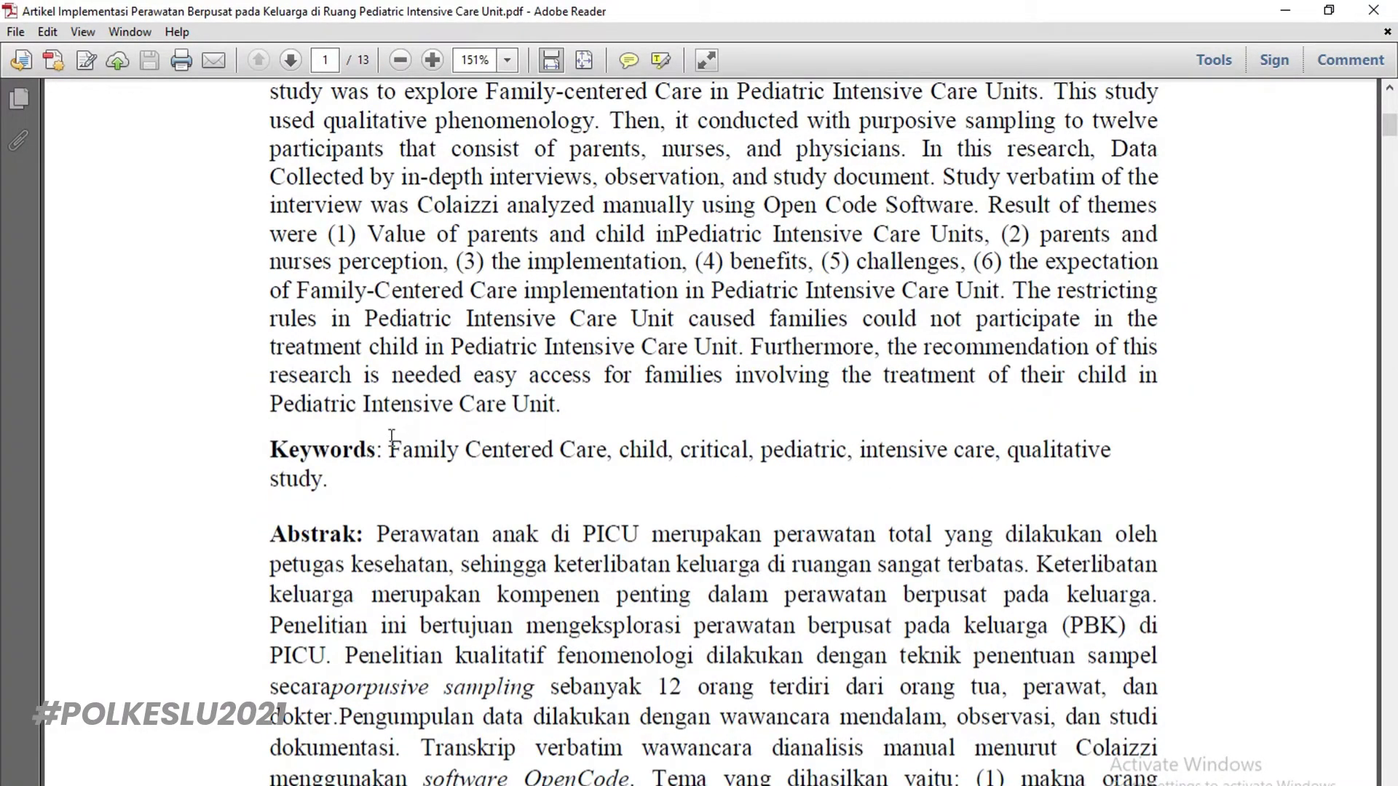
scroll(415, 503, "down", 8)
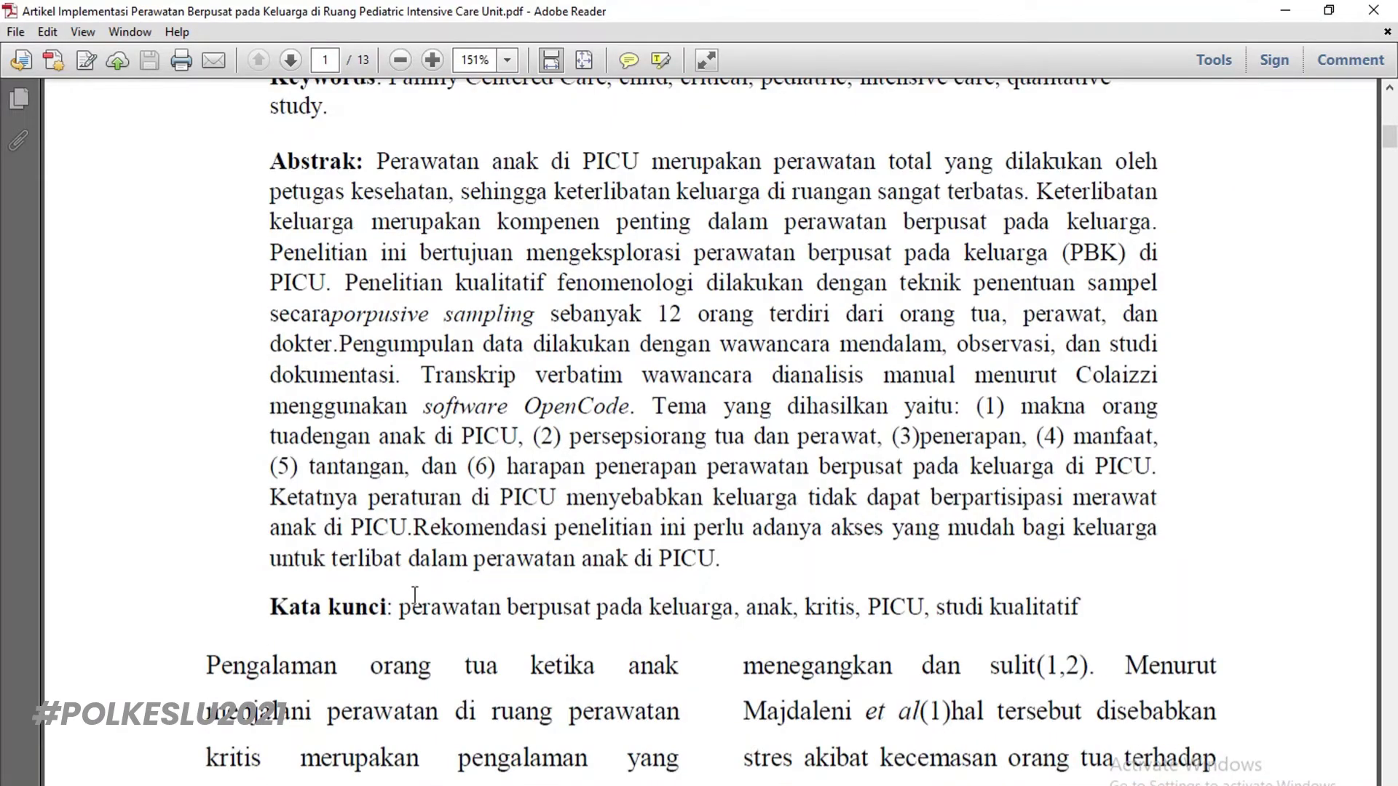
left_click_drag(399, 608, 1079, 616)
key("ctrl+c")
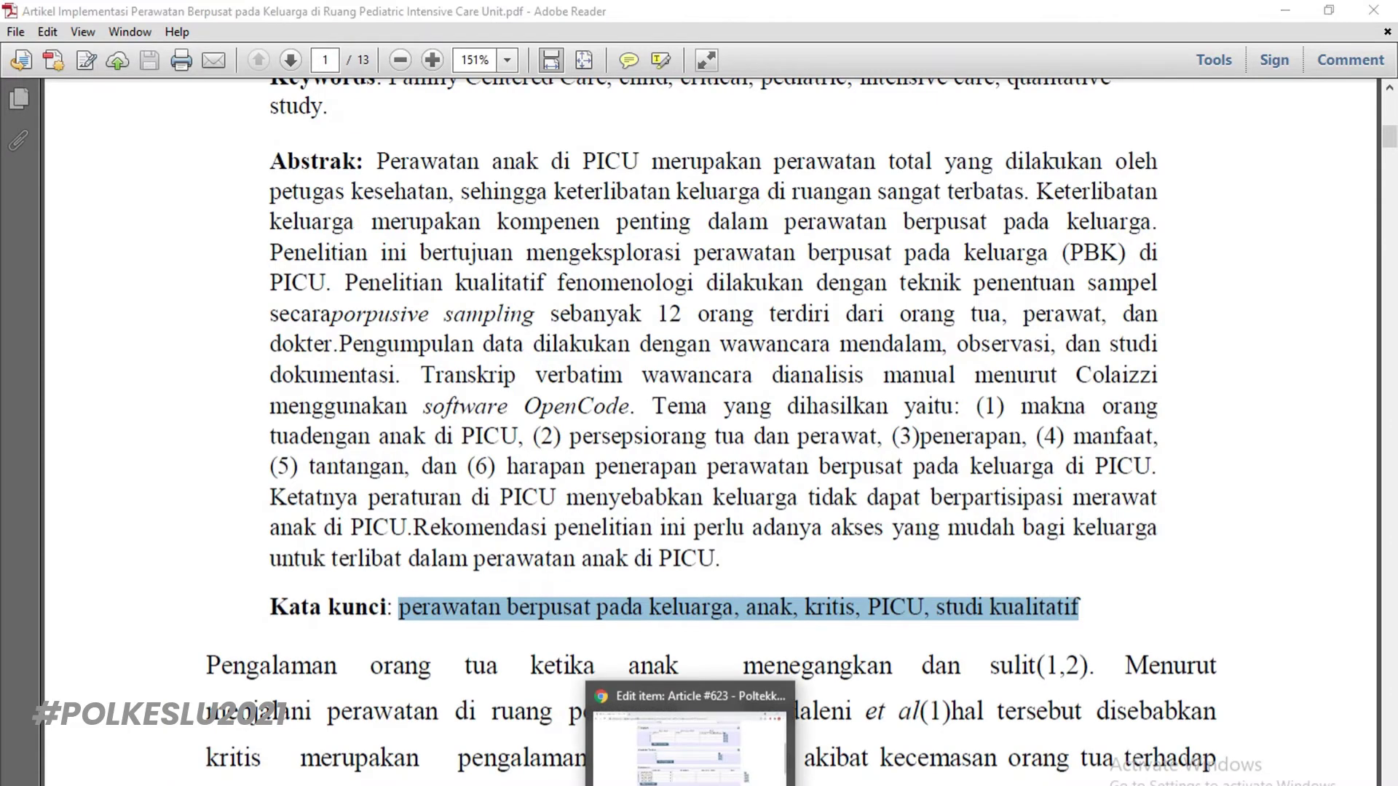
left_click(729, 751)
Paste 'perawatan berpusat pada keluarga, anak, kritis, PICU, studi kualitatif' into Uncontrolled Keywords, then proceed to Subjects
scroll(552, 659, "down", 4)
scroll(552, 659, "down", 15)
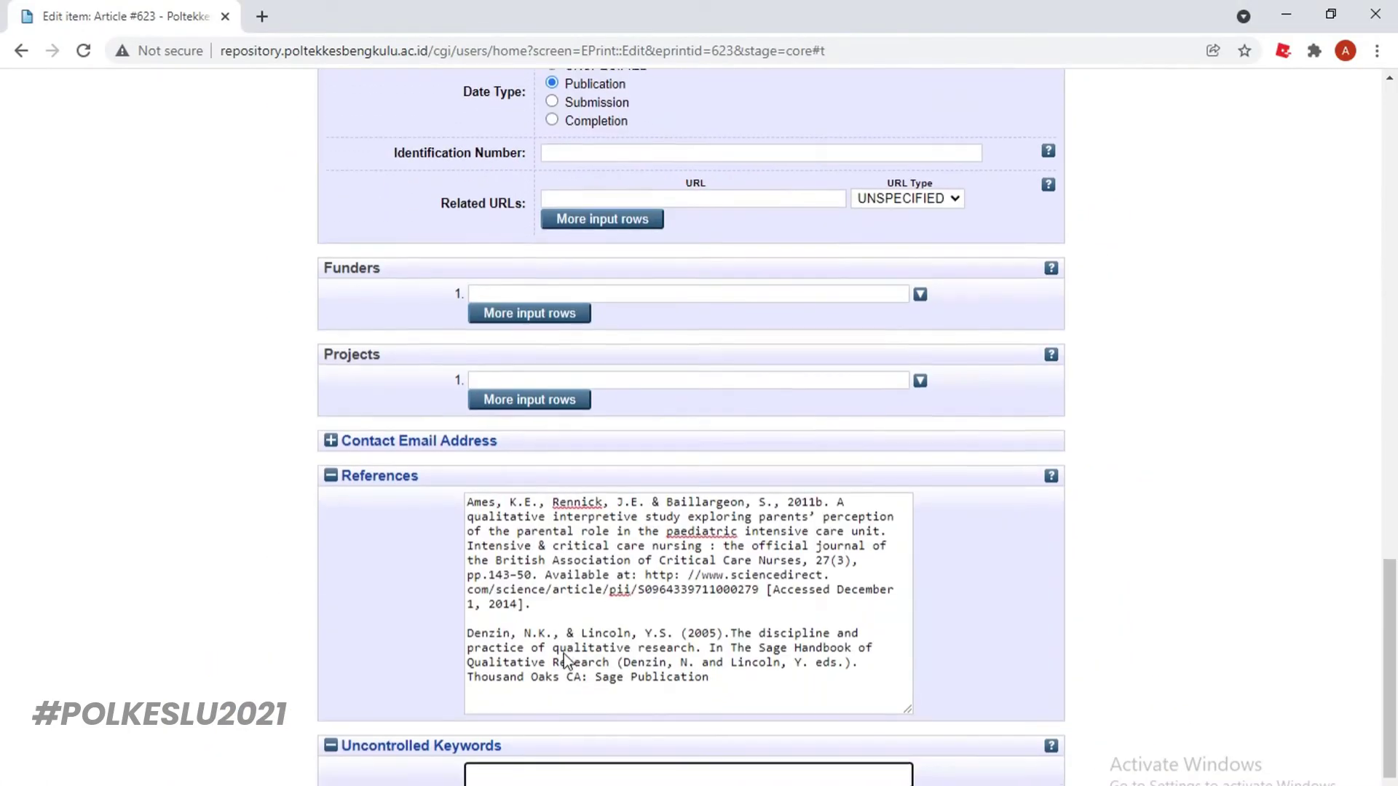
left_click(558, 653)
key("ctrl+v")
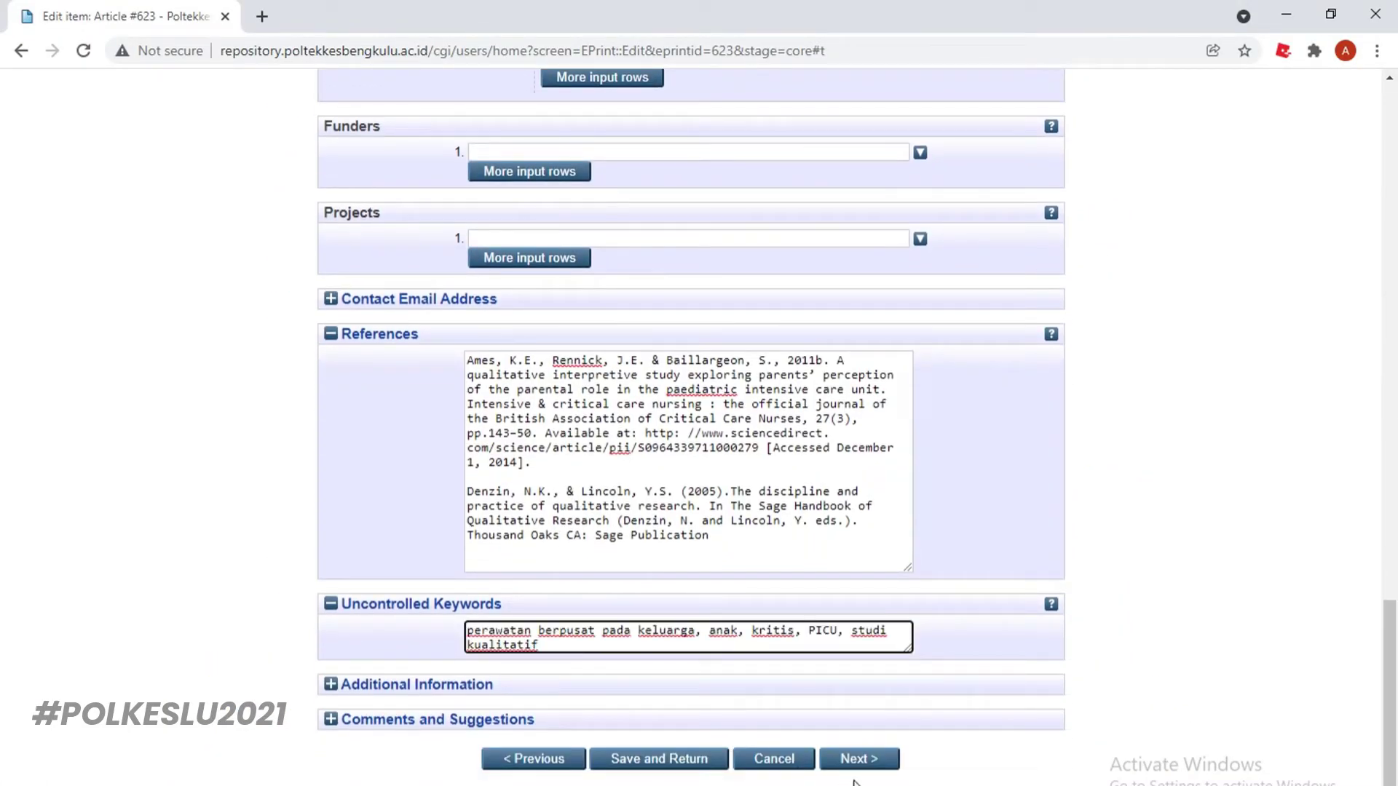
scroll(856, 750, "up", 20)
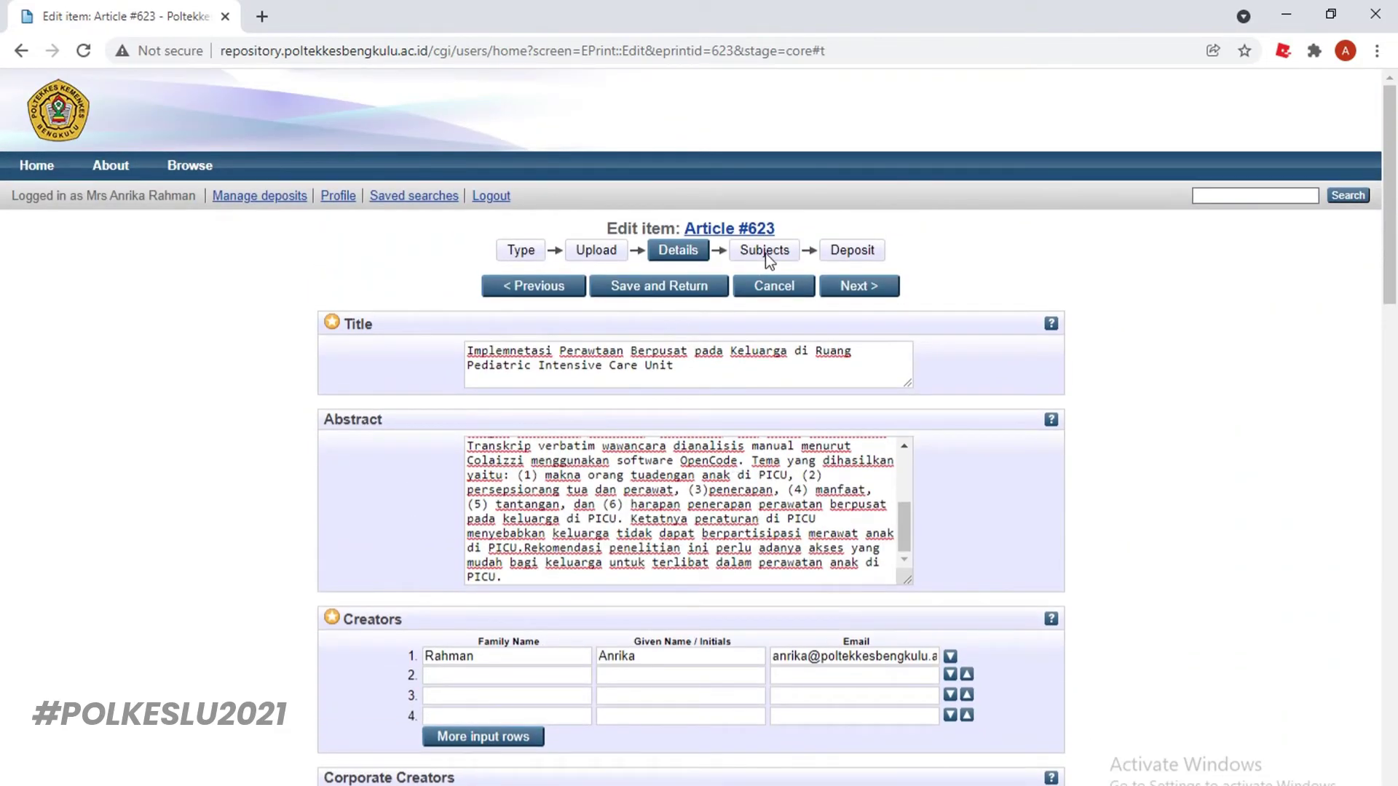
left_click(773, 250)
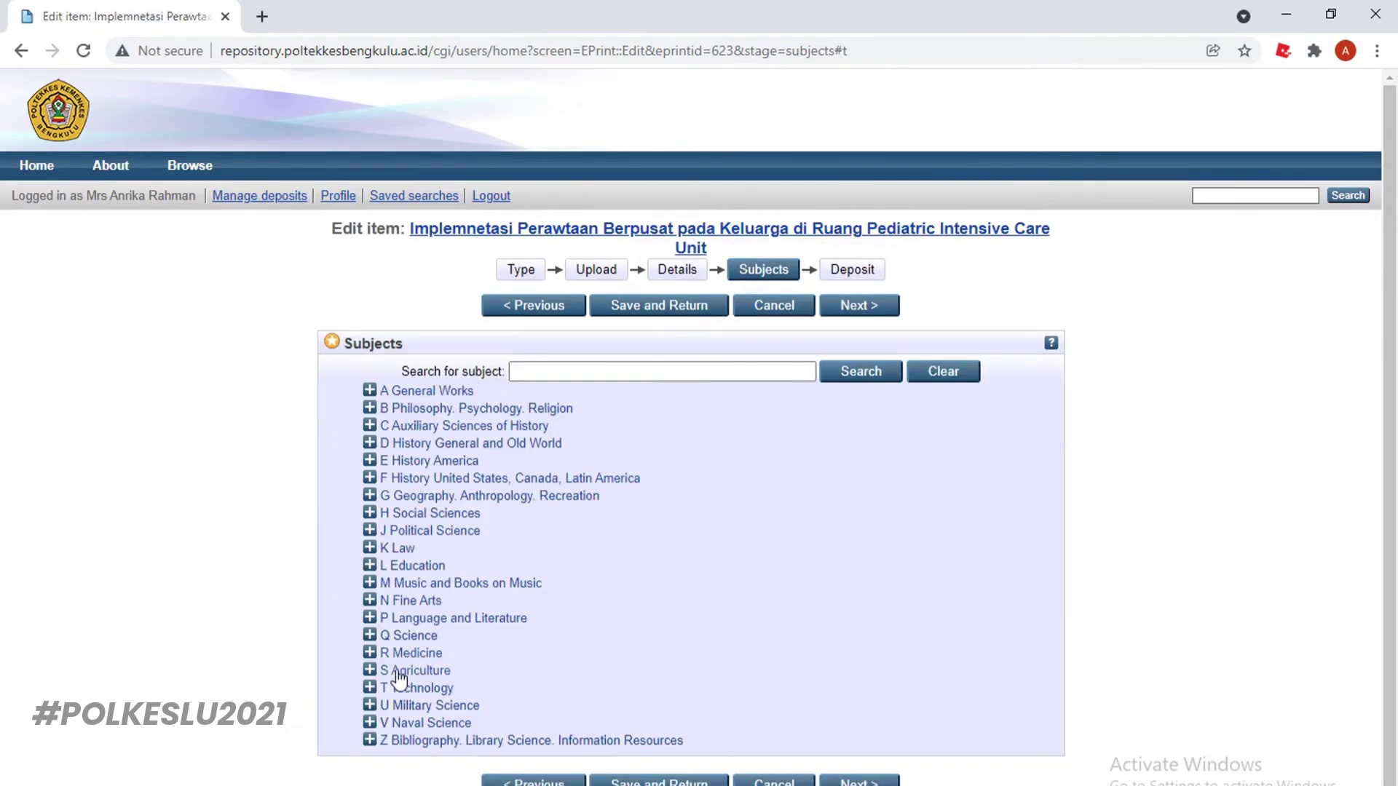
Expand R Medicine and add R Medicine (General) as the article's subject
left_click(370, 653)
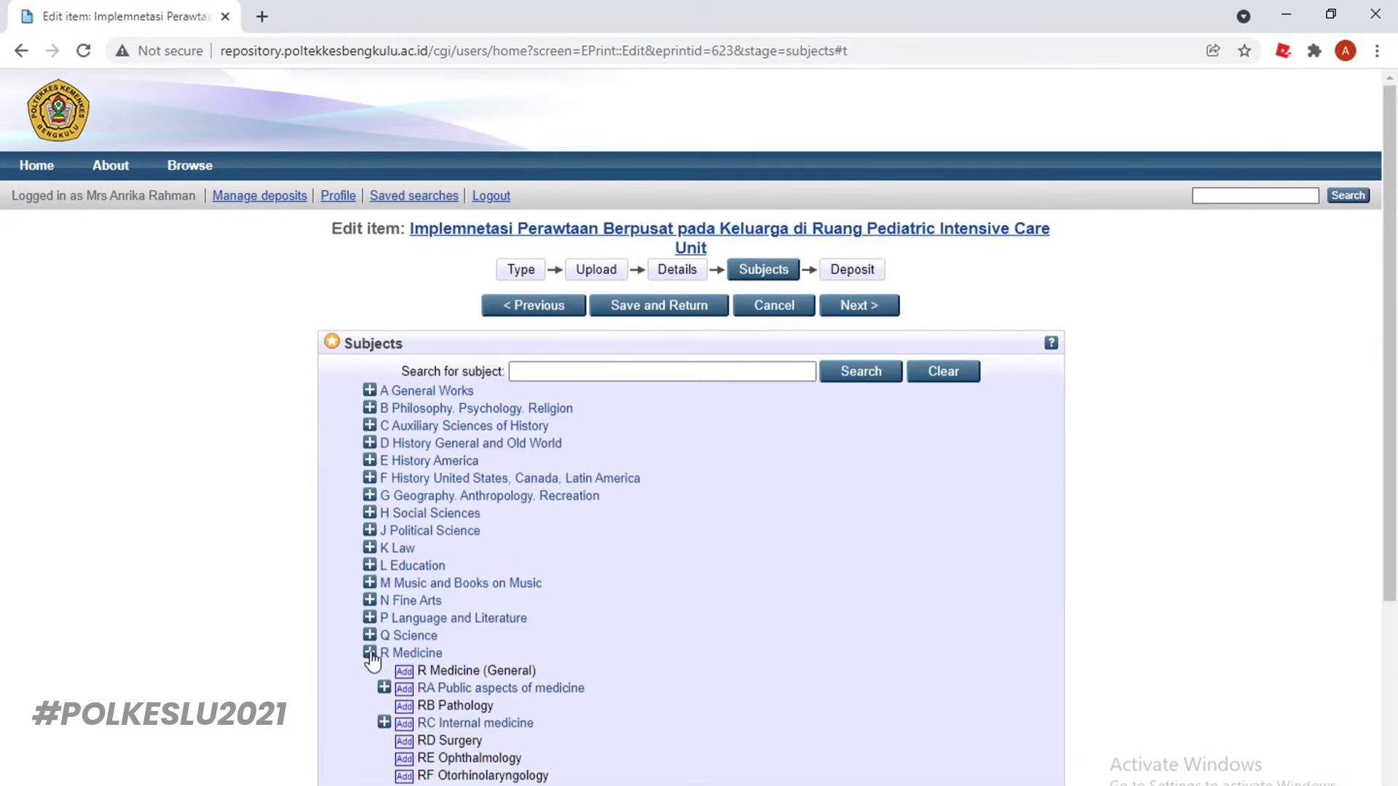
left_click(404, 673)
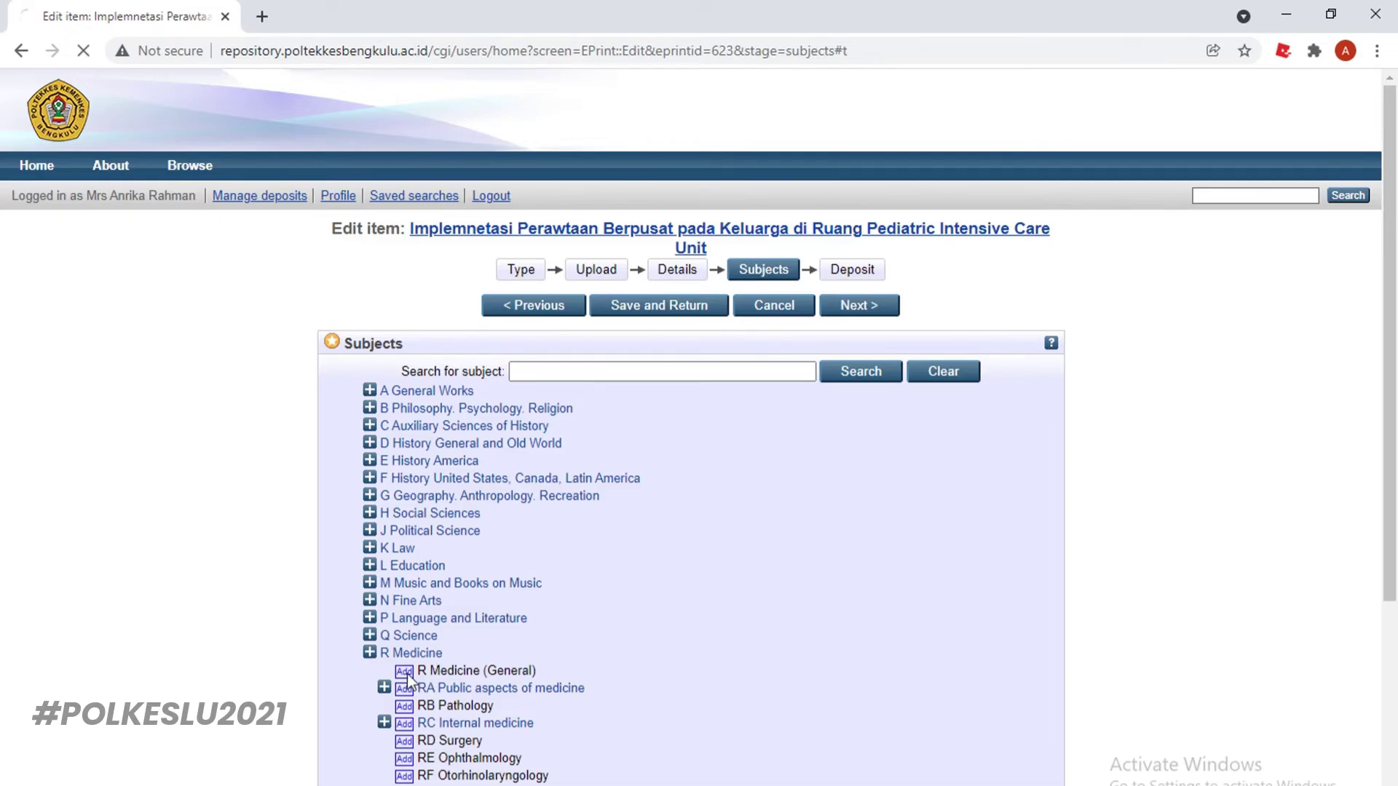